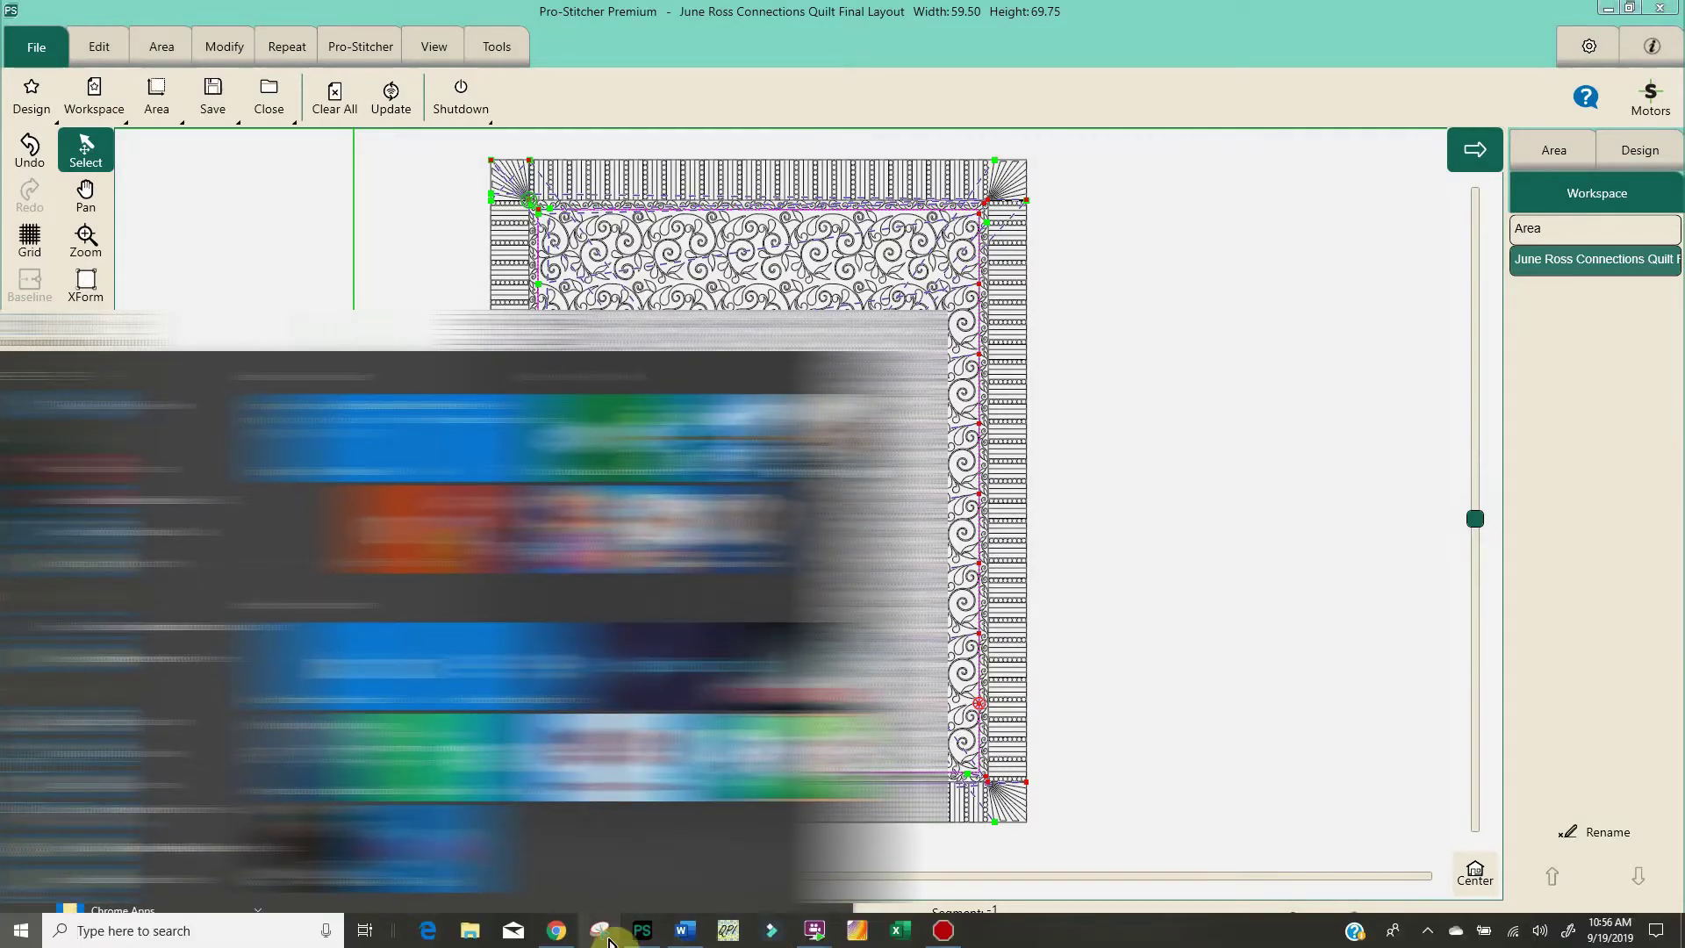
# - Search Windows for the Snipping Tool, view its taskbar pinning options and locate its pinned shortcut
pyautogui.moveTo(610, 941)
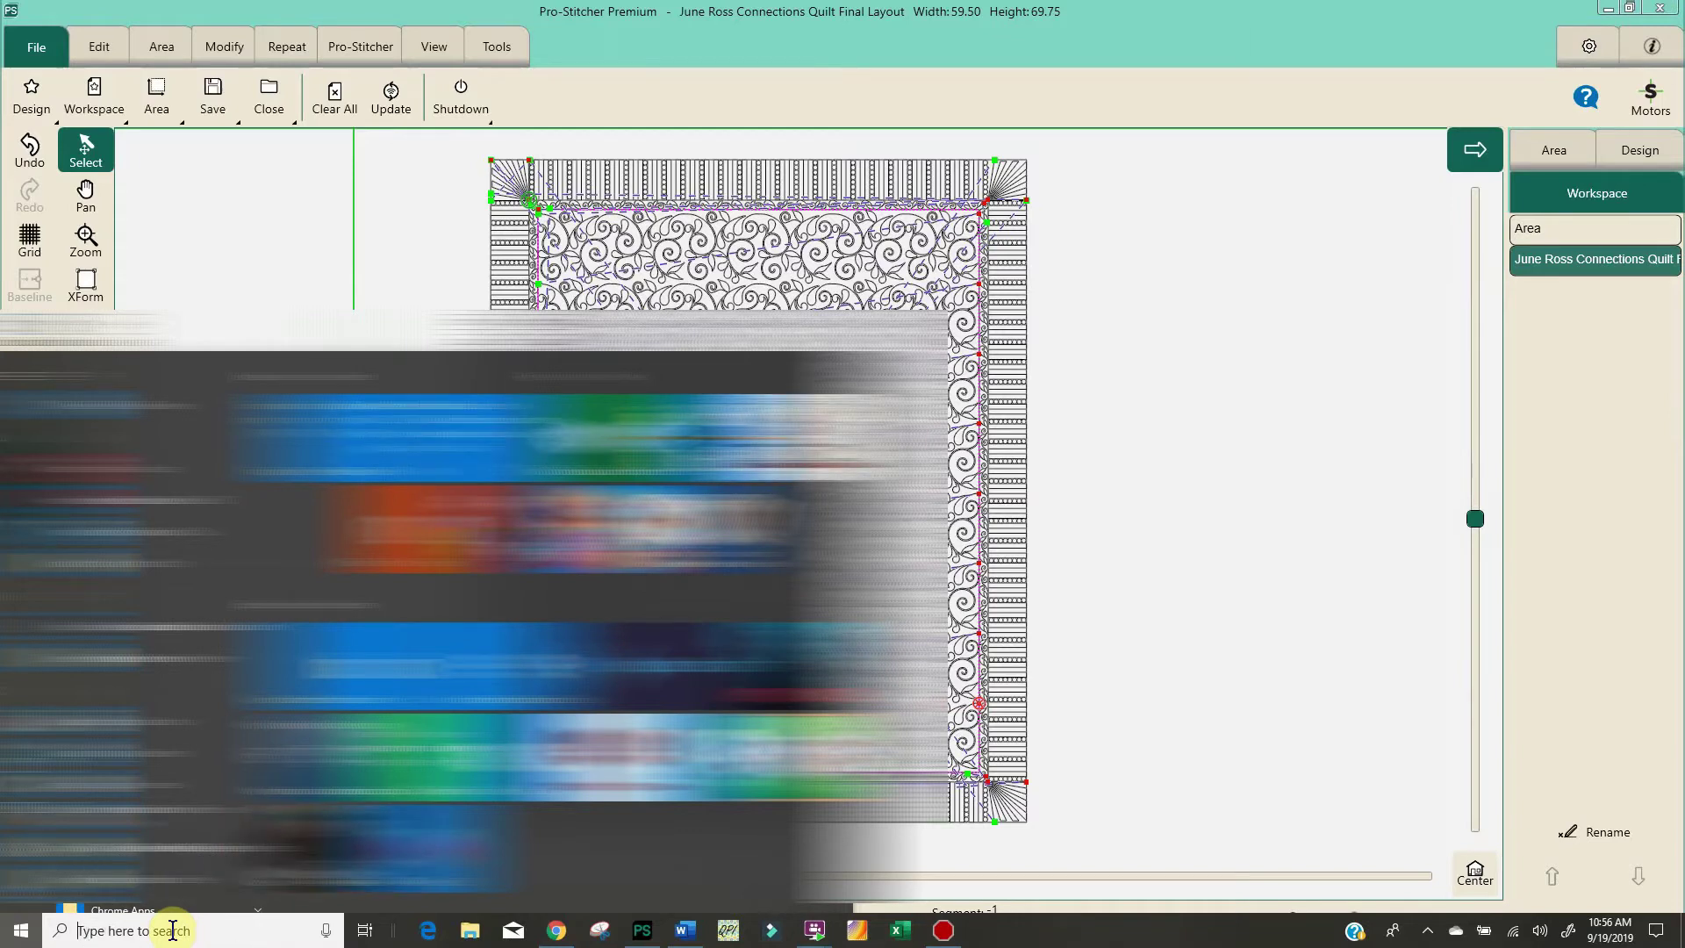
pyautogui.write('sni')
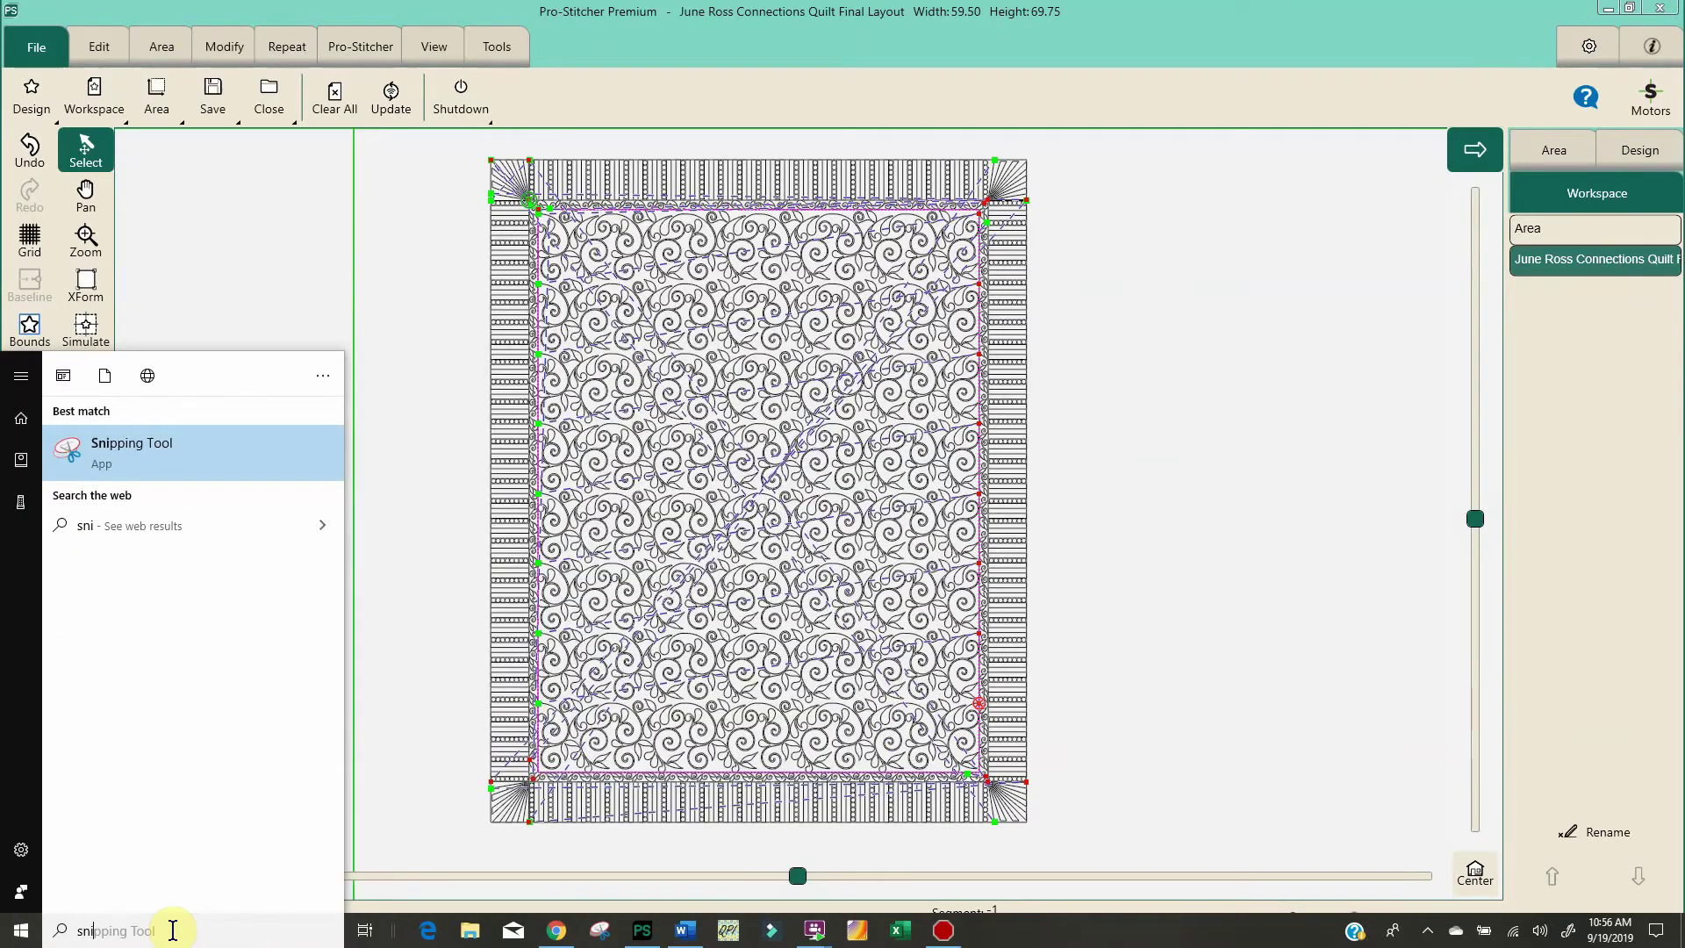
pyautogui.write('p')
pyautogui.click(128, 461)
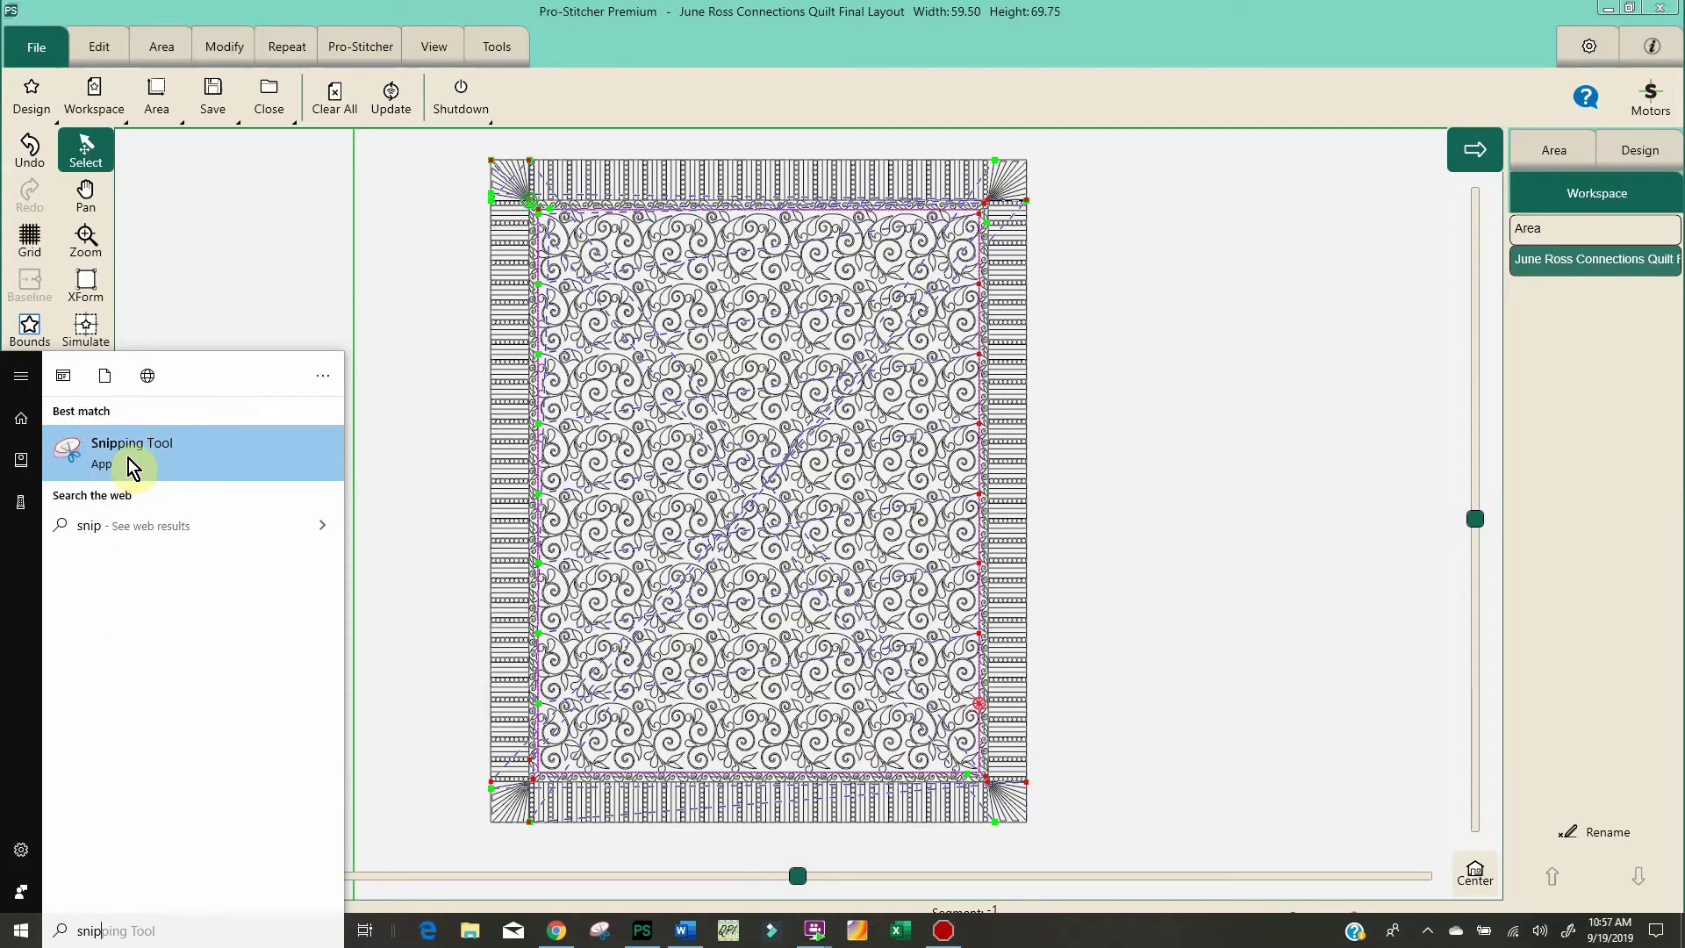
pyautogui.rightClick(129, 465)
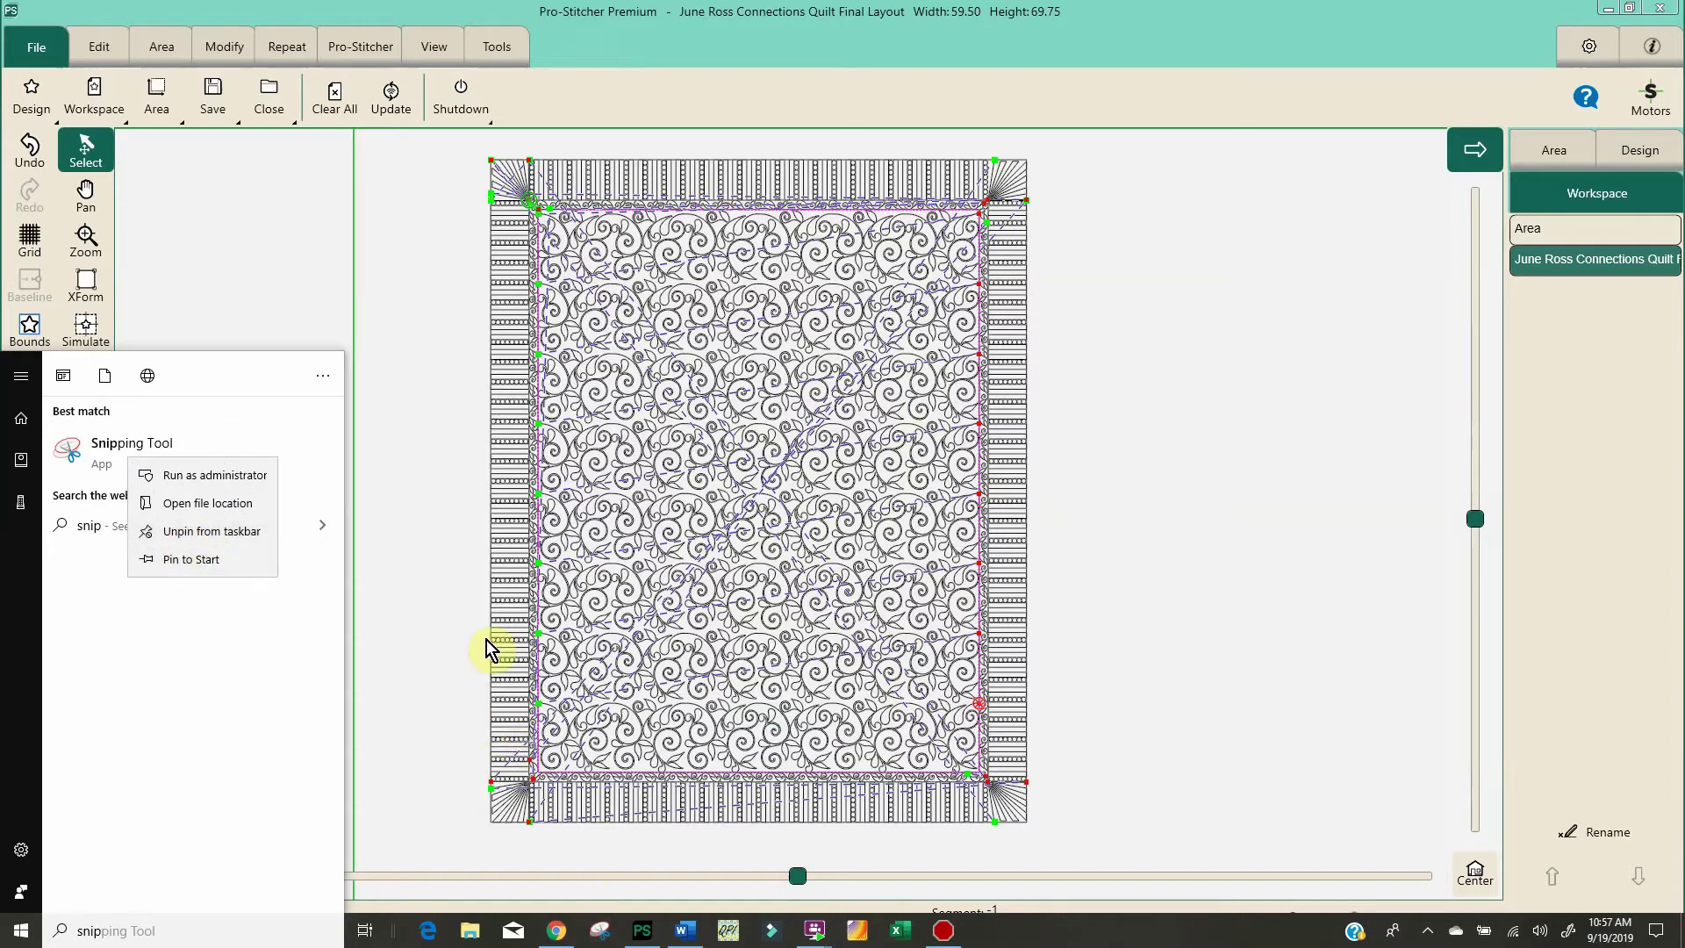
pyautogui.click(435, 751)
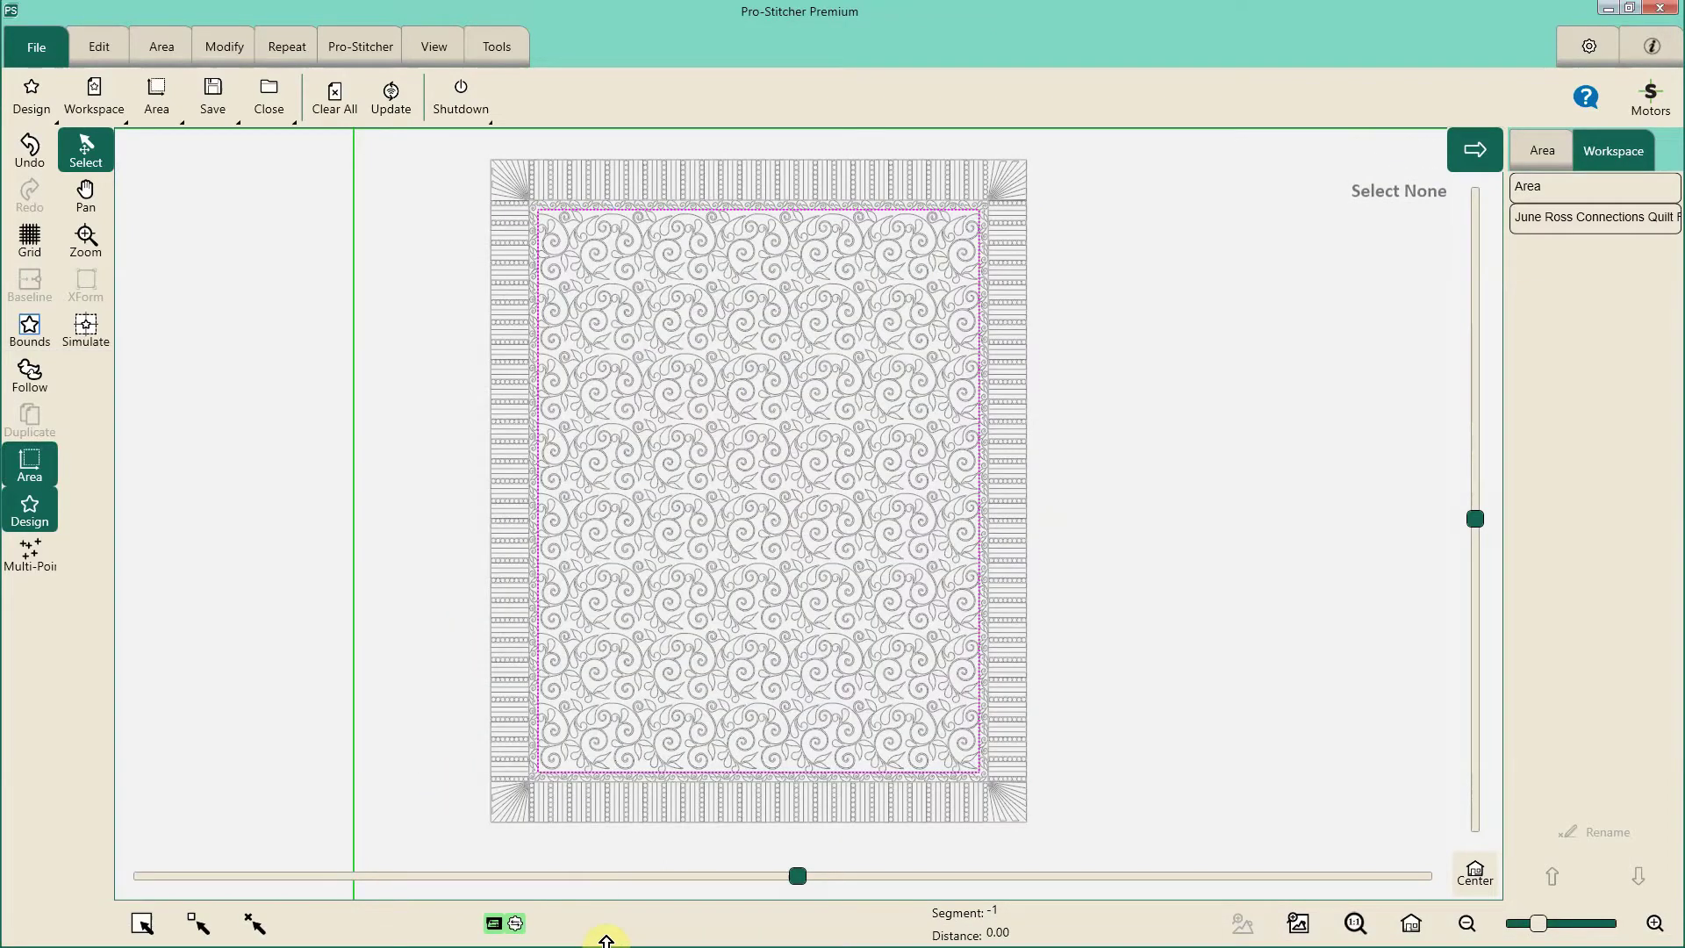
pyautogui.press('super')
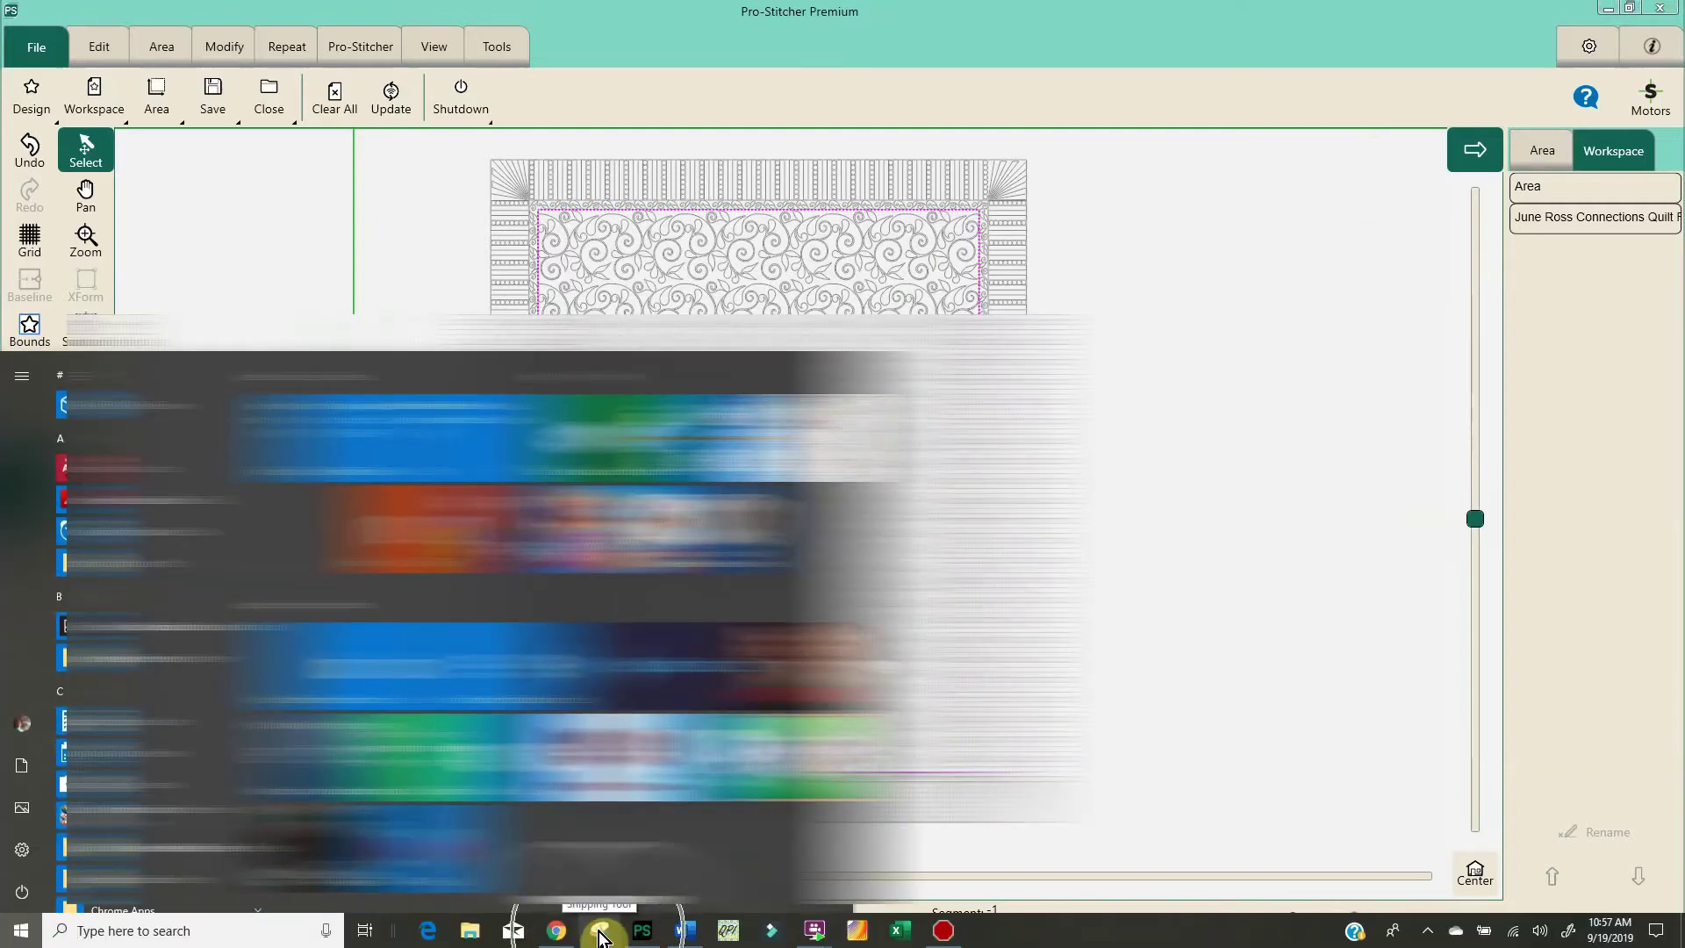
pyautogui.click(599, 932)
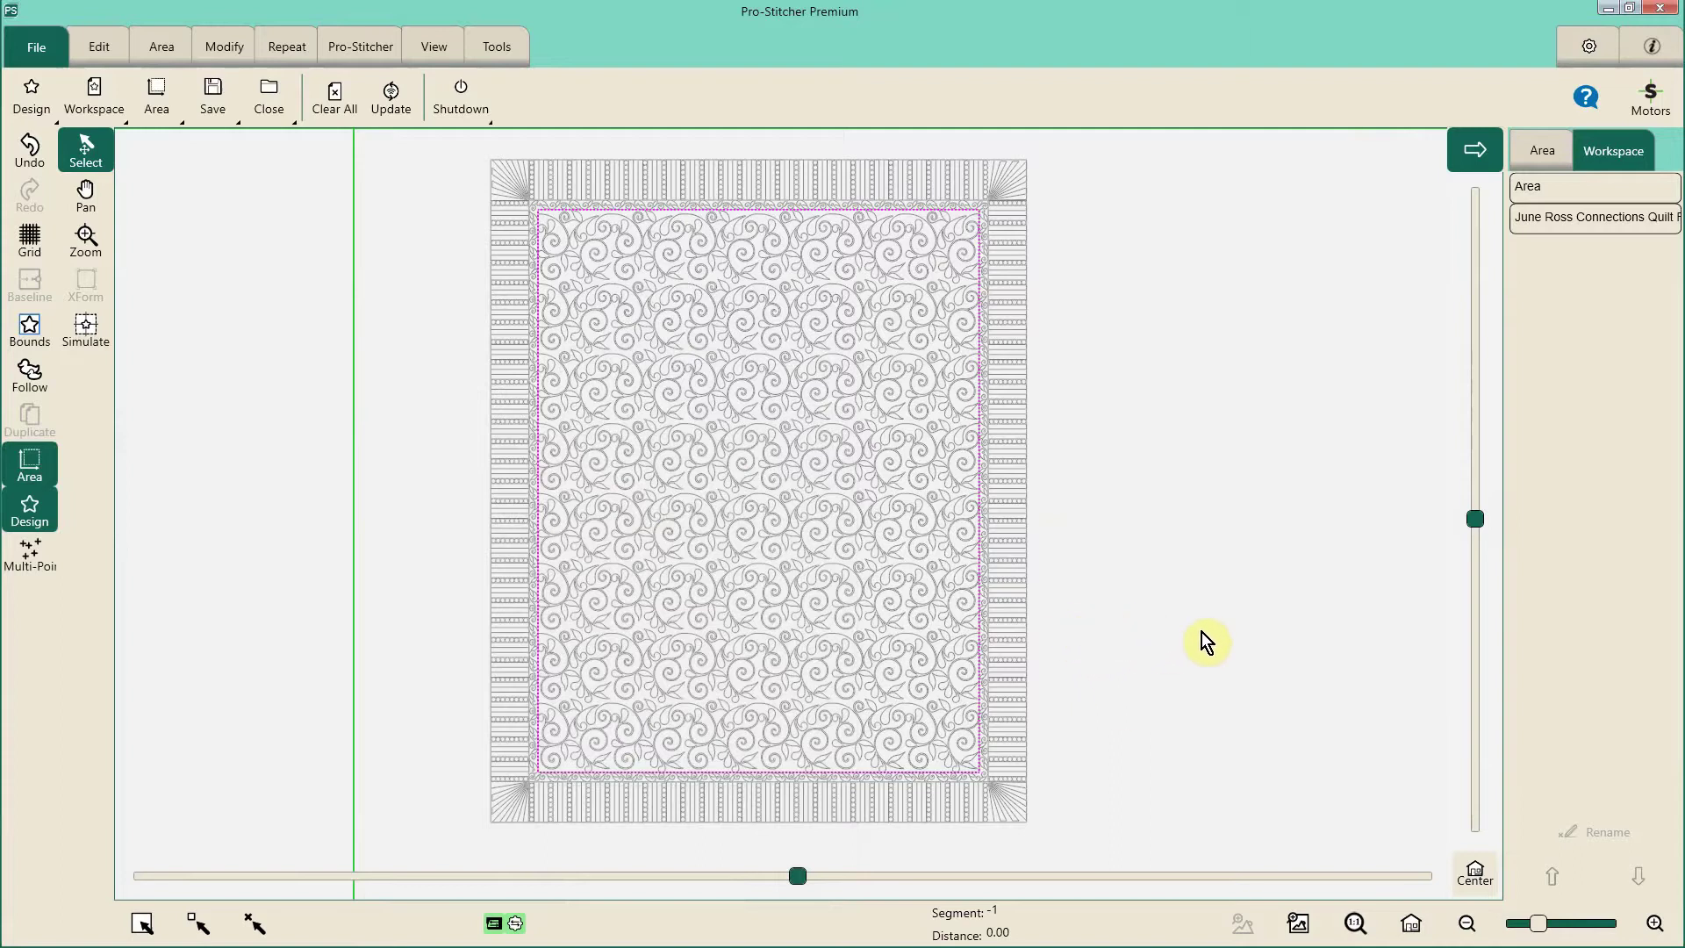
# - Select the quilt design and deselect it by picking an empty part of the workspace
pyautogui.click(769, 443)
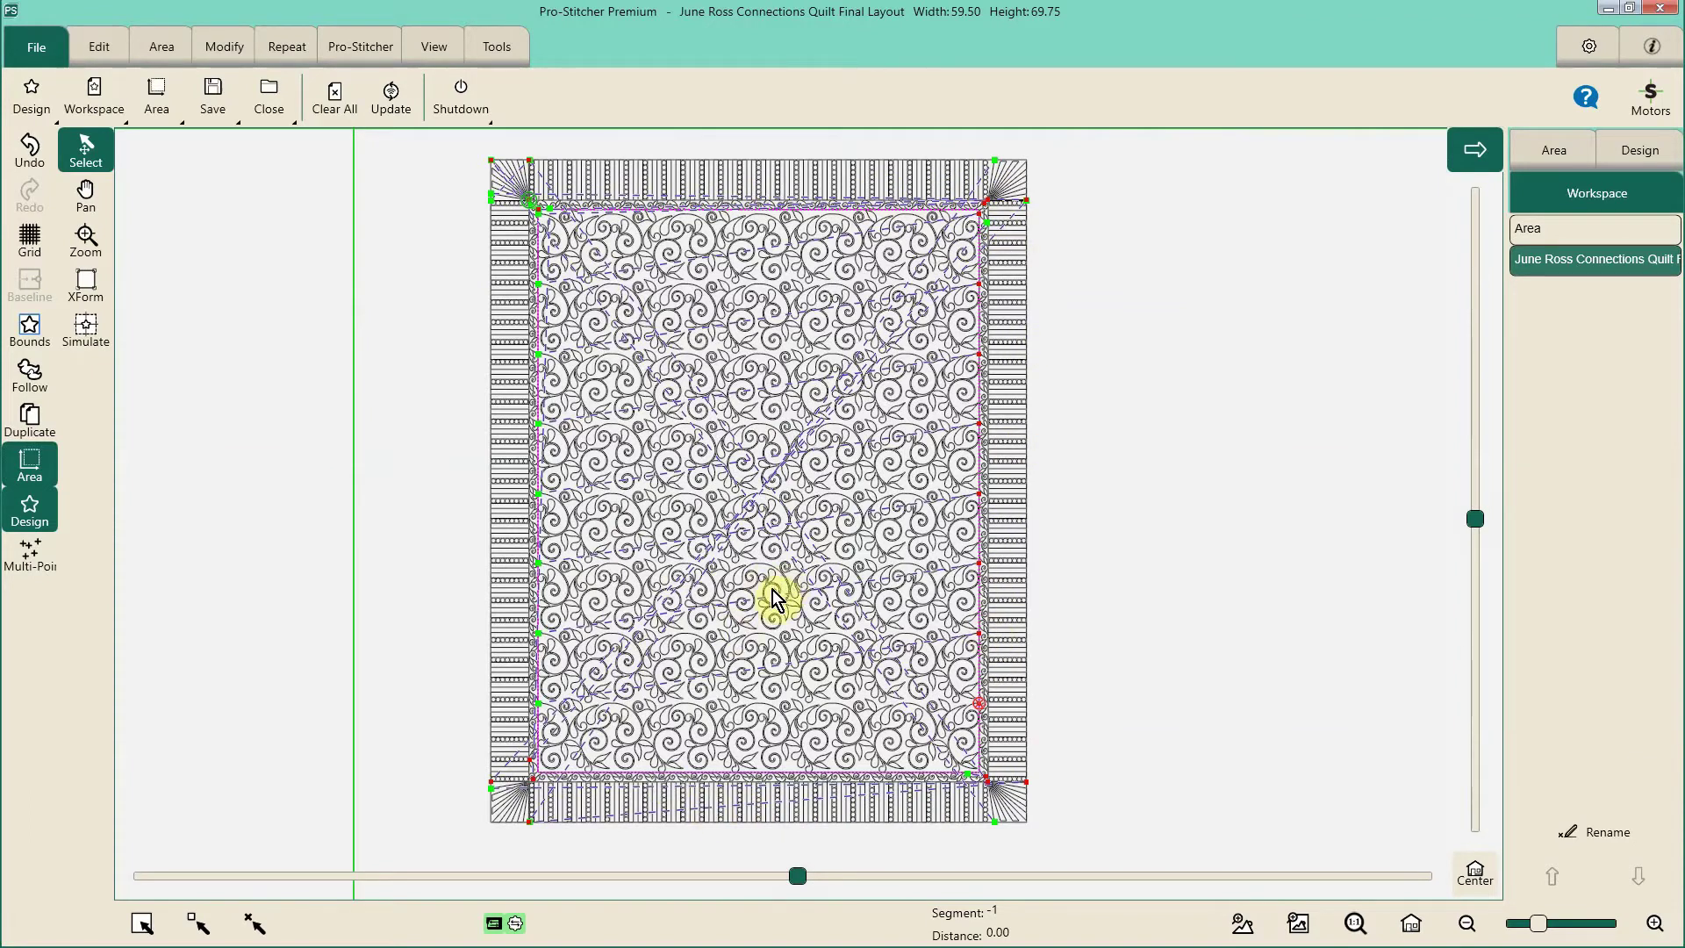
pyautogui.click(100, 160)
pyautogui.click(100, 159)
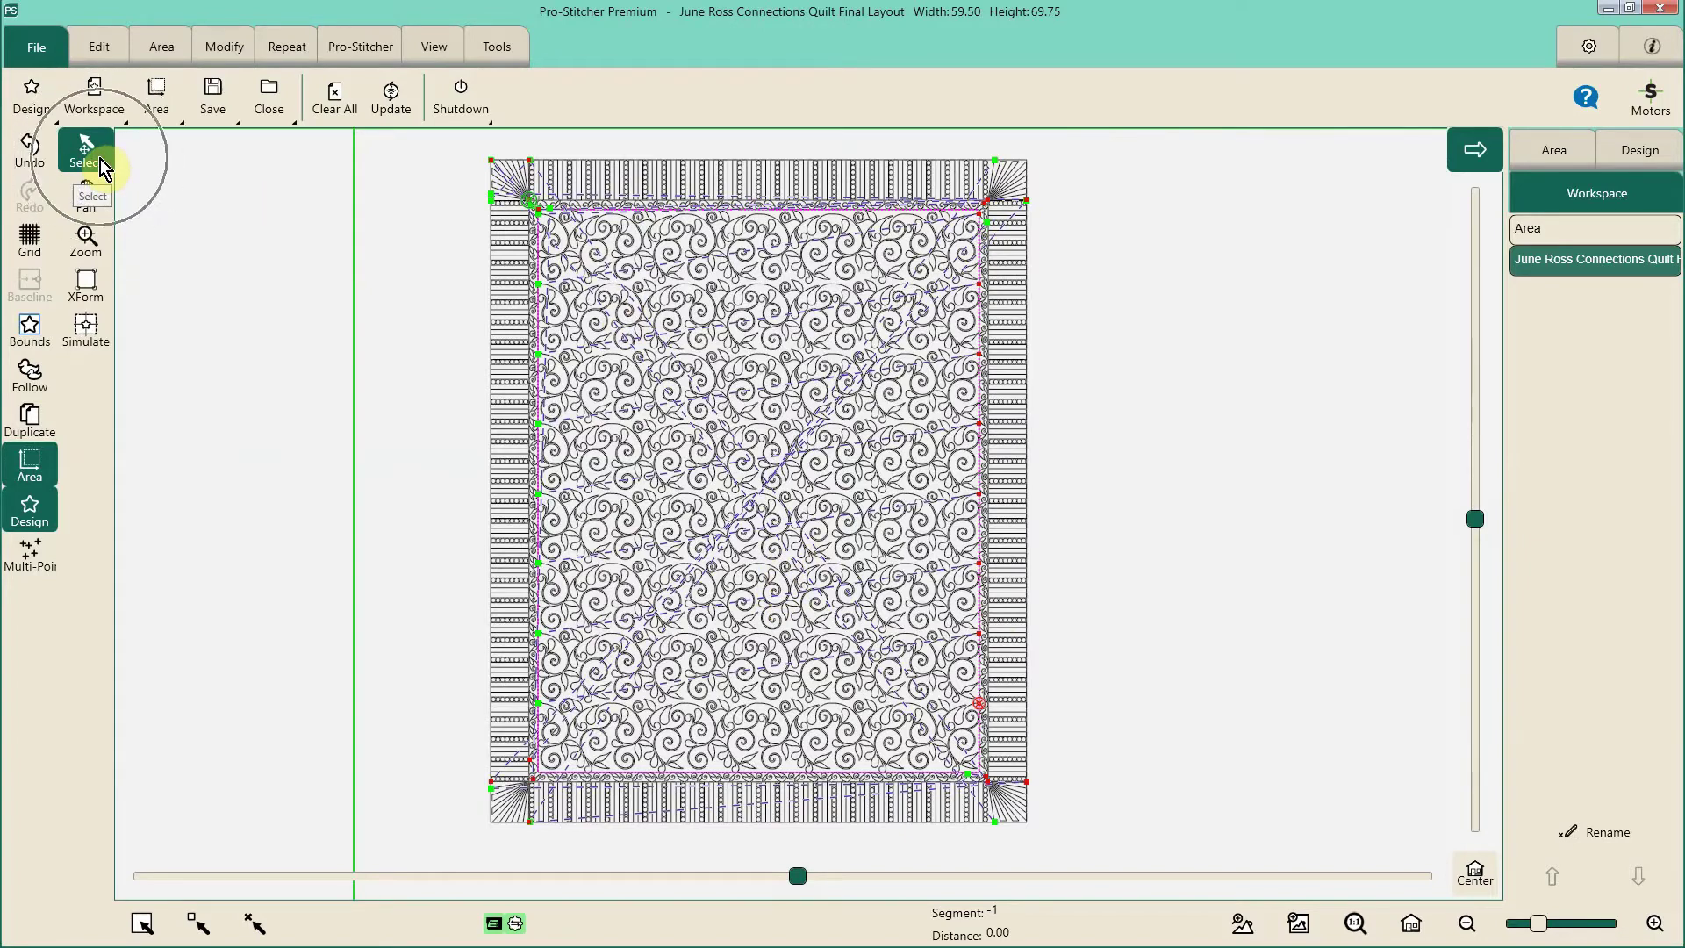
pyautogui.click(1165, 348)
pyautogui.click(1166, 349)
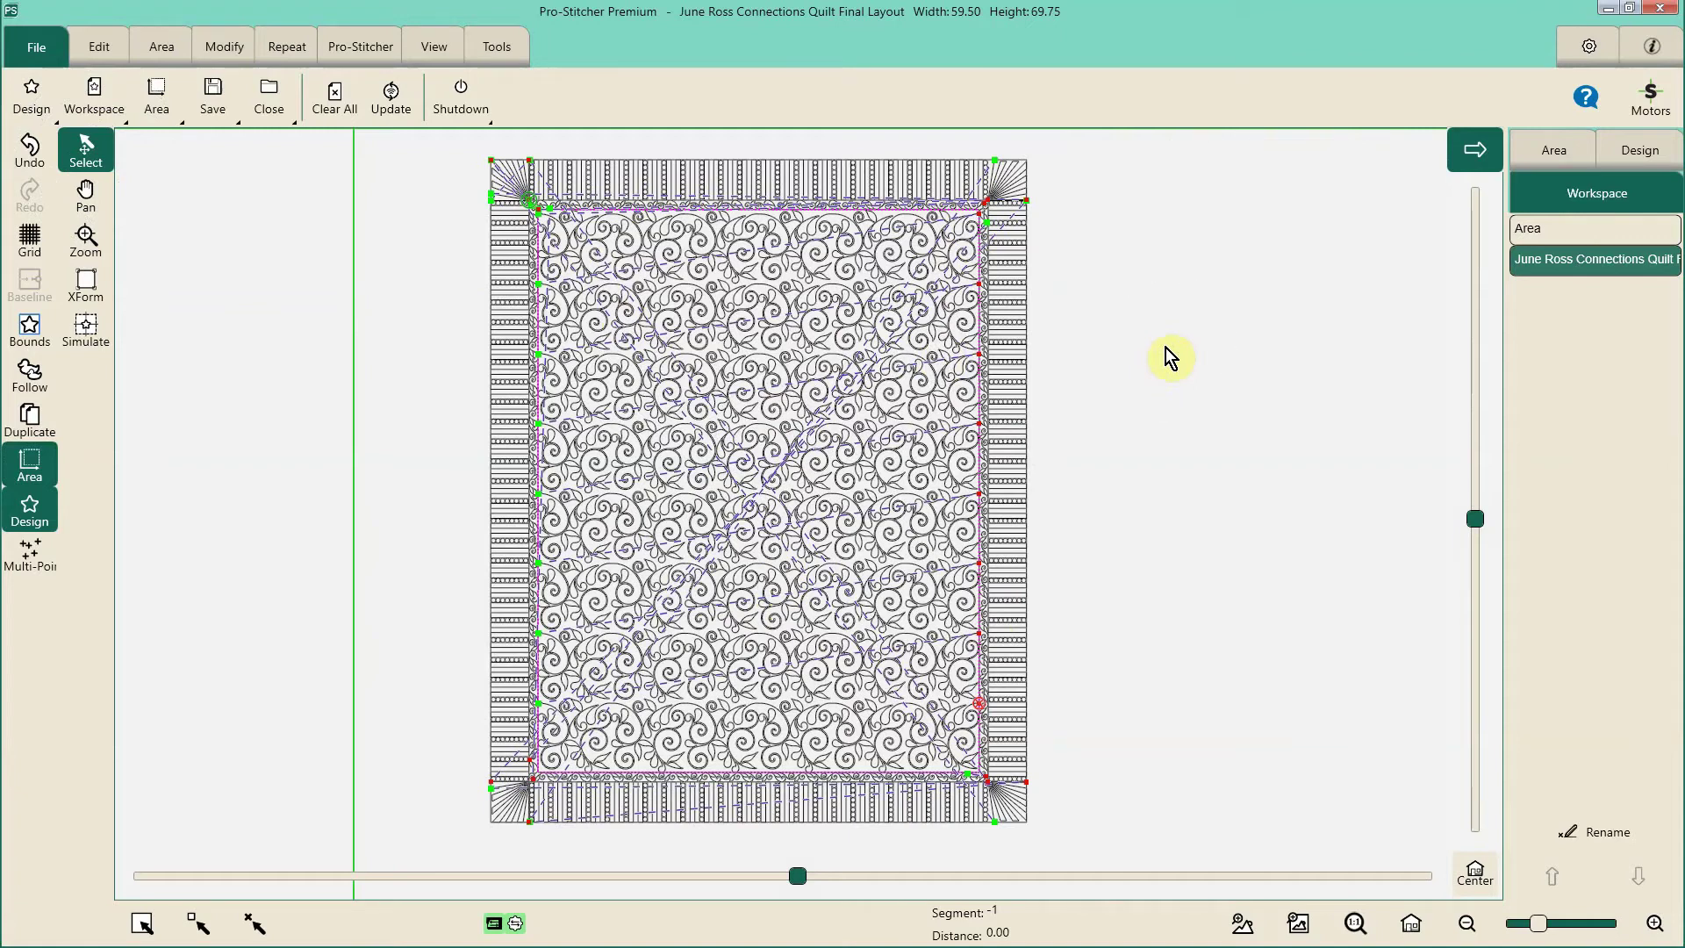
pyautogui.click(1166, 347)
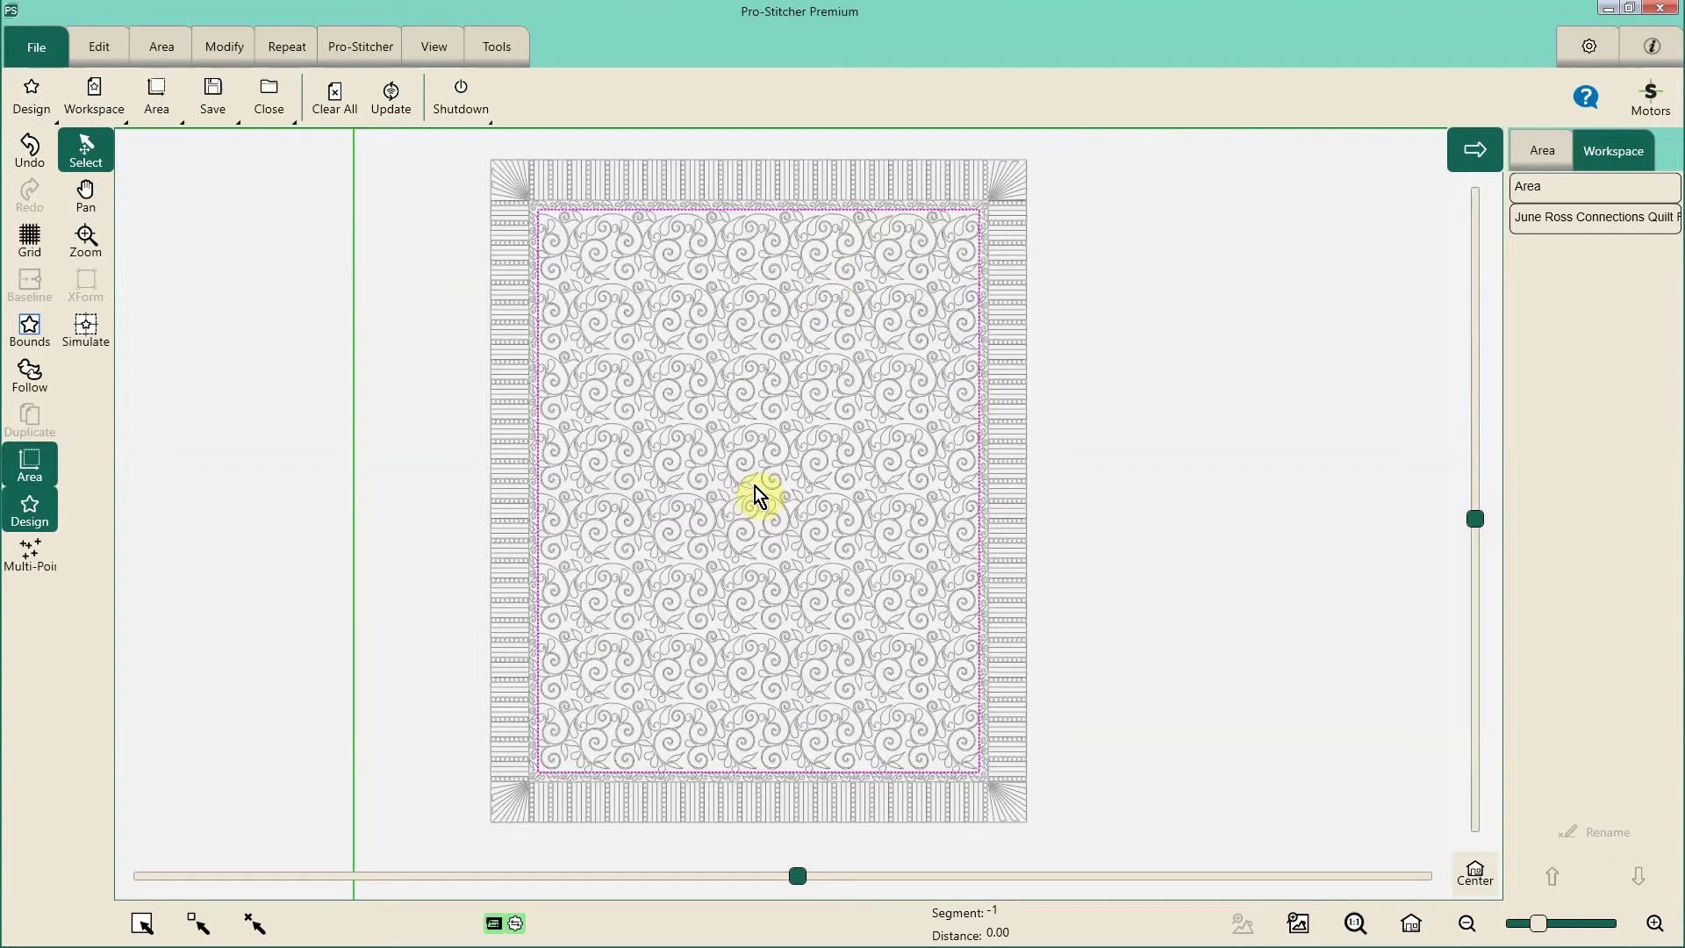
# - Select the quilt design again and clear the selection with Select None
pyautogui.click(758, 461)
pyautogui.click(254, 923)
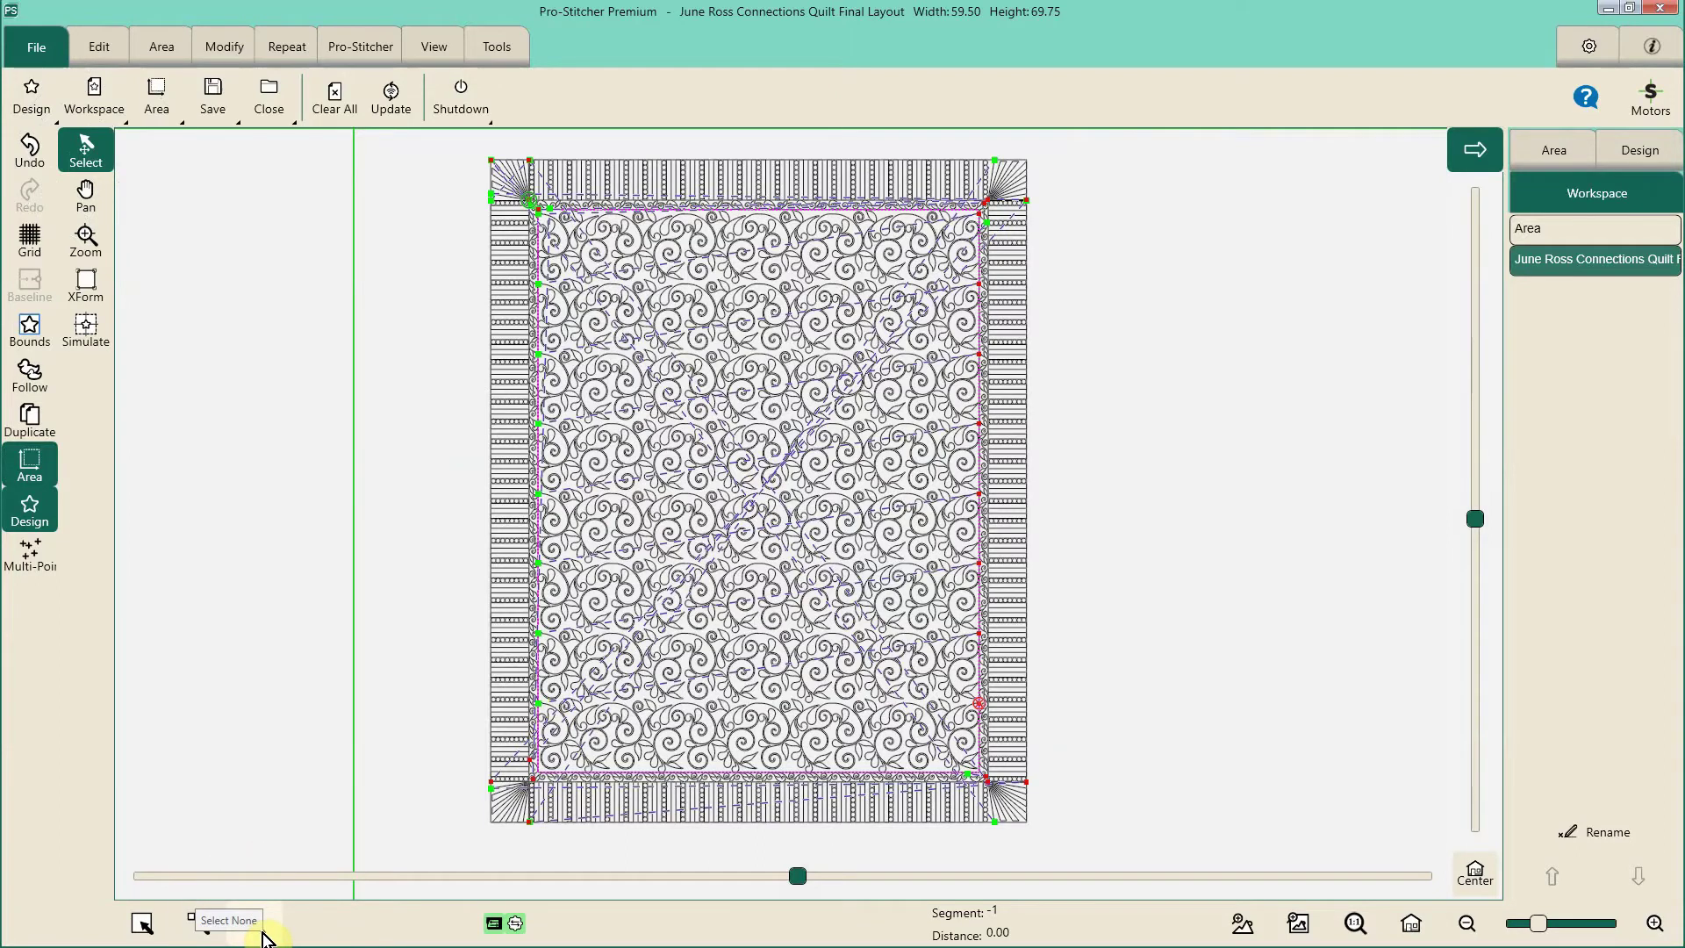
pyautogui.click(256, 931)
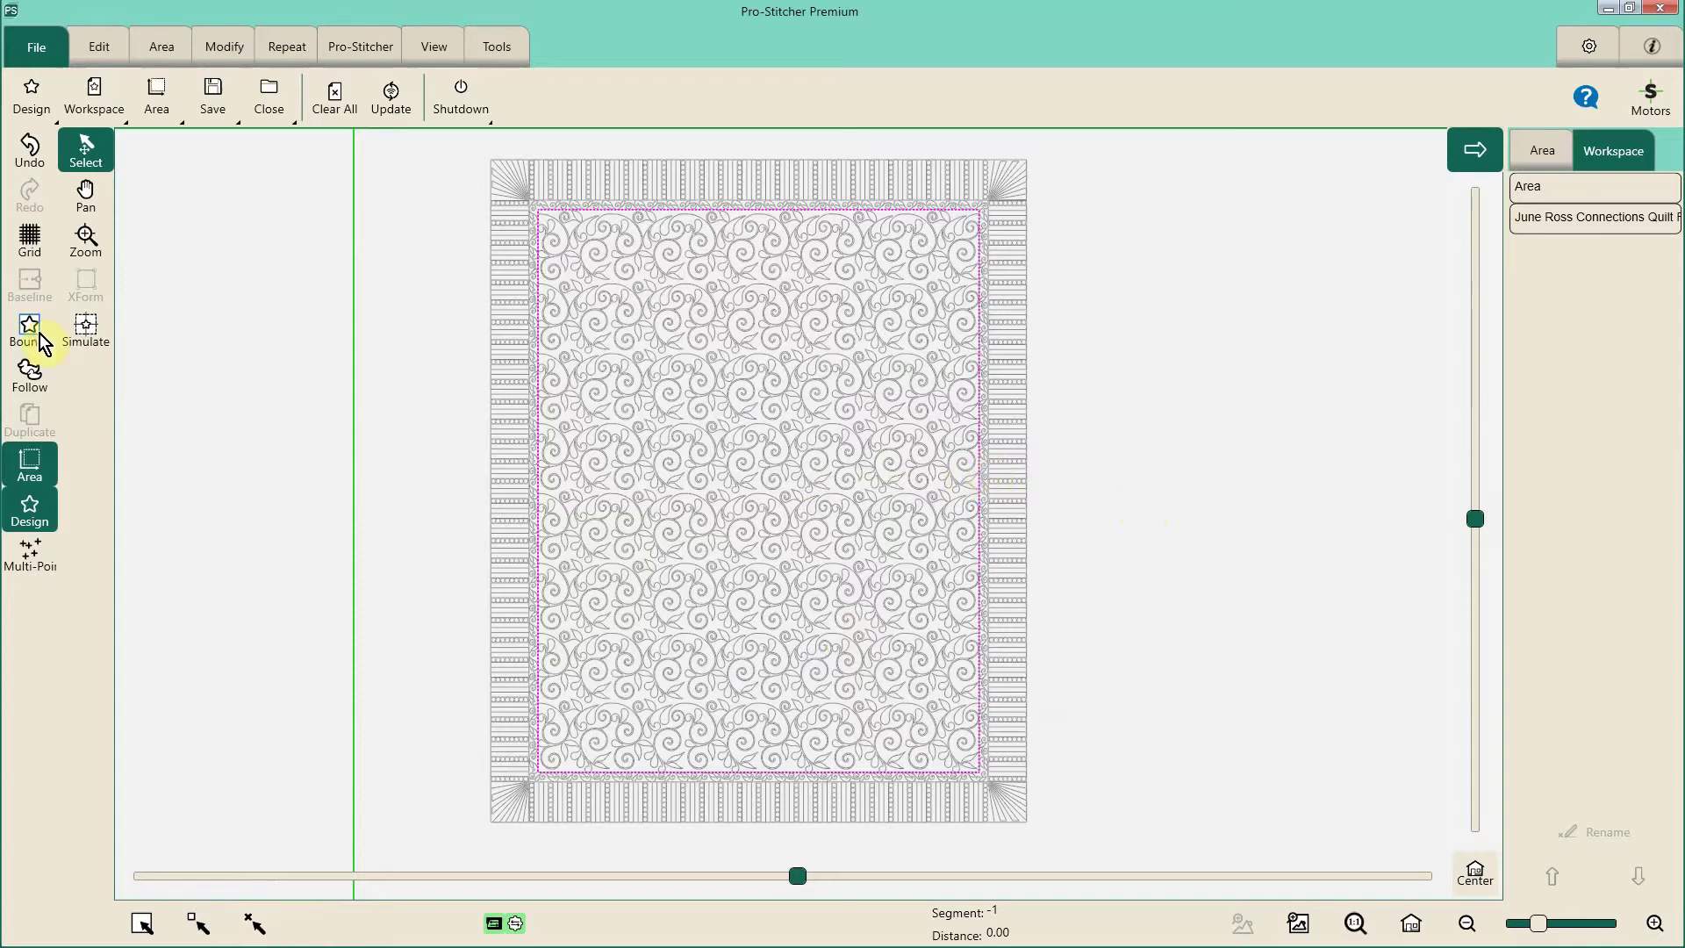
# - Select the quilt design, turn off its Bounds display and hide the Area outline
pyautogui.click(578, 377)
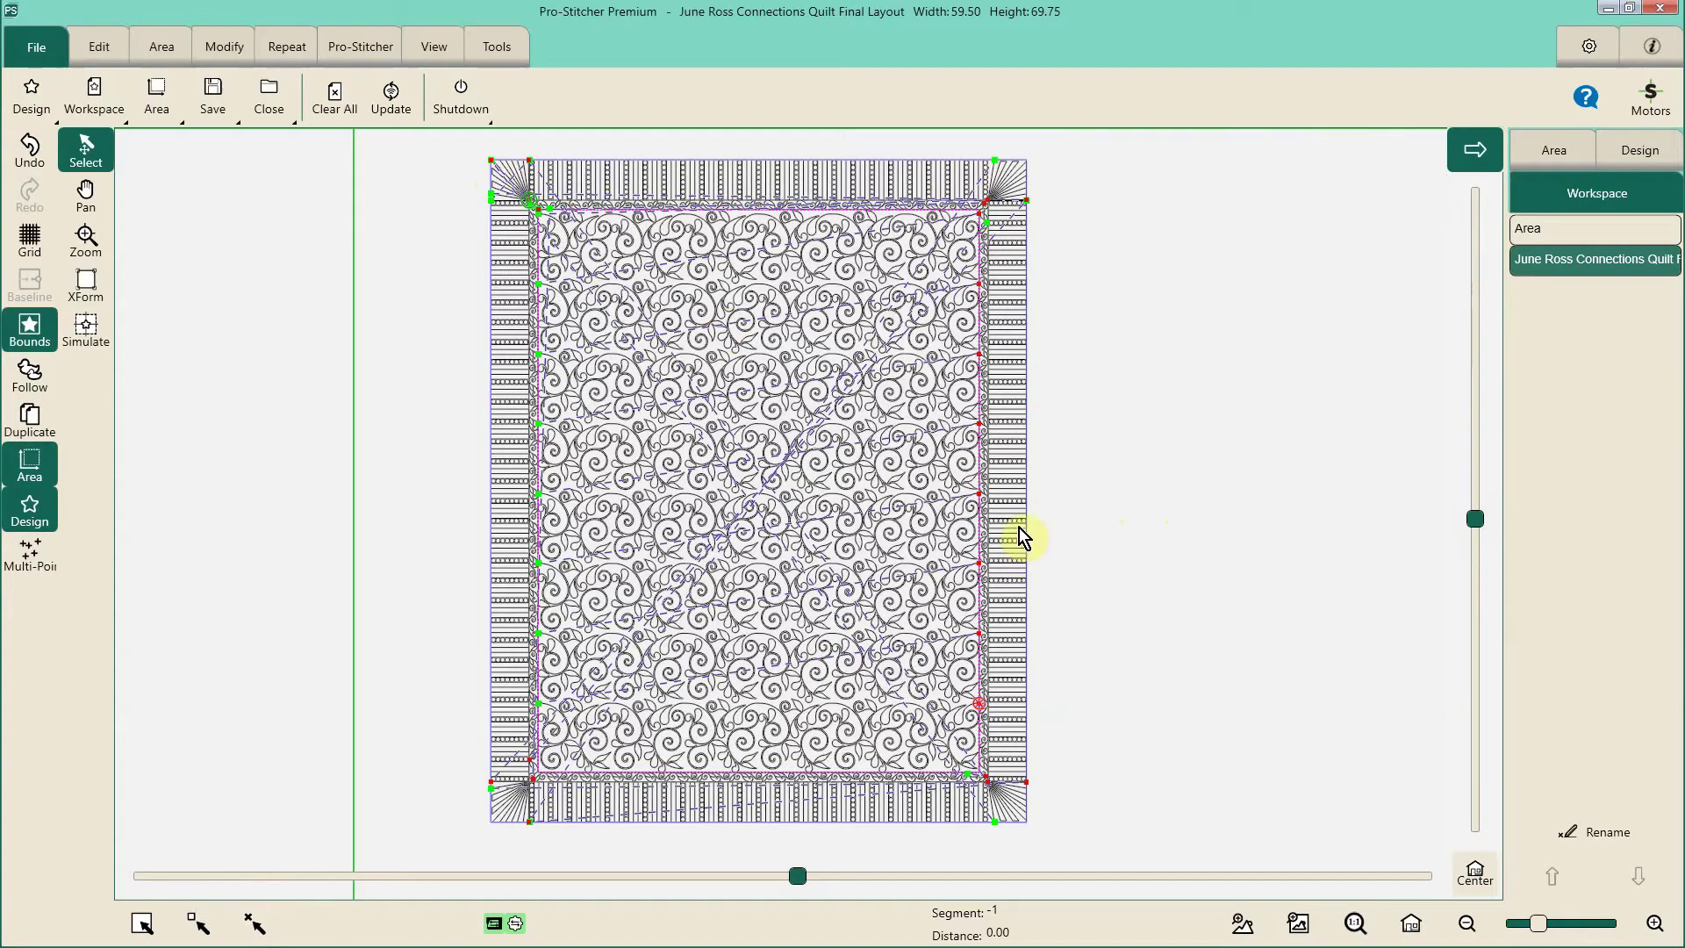
pyautogui.click(37, 342)
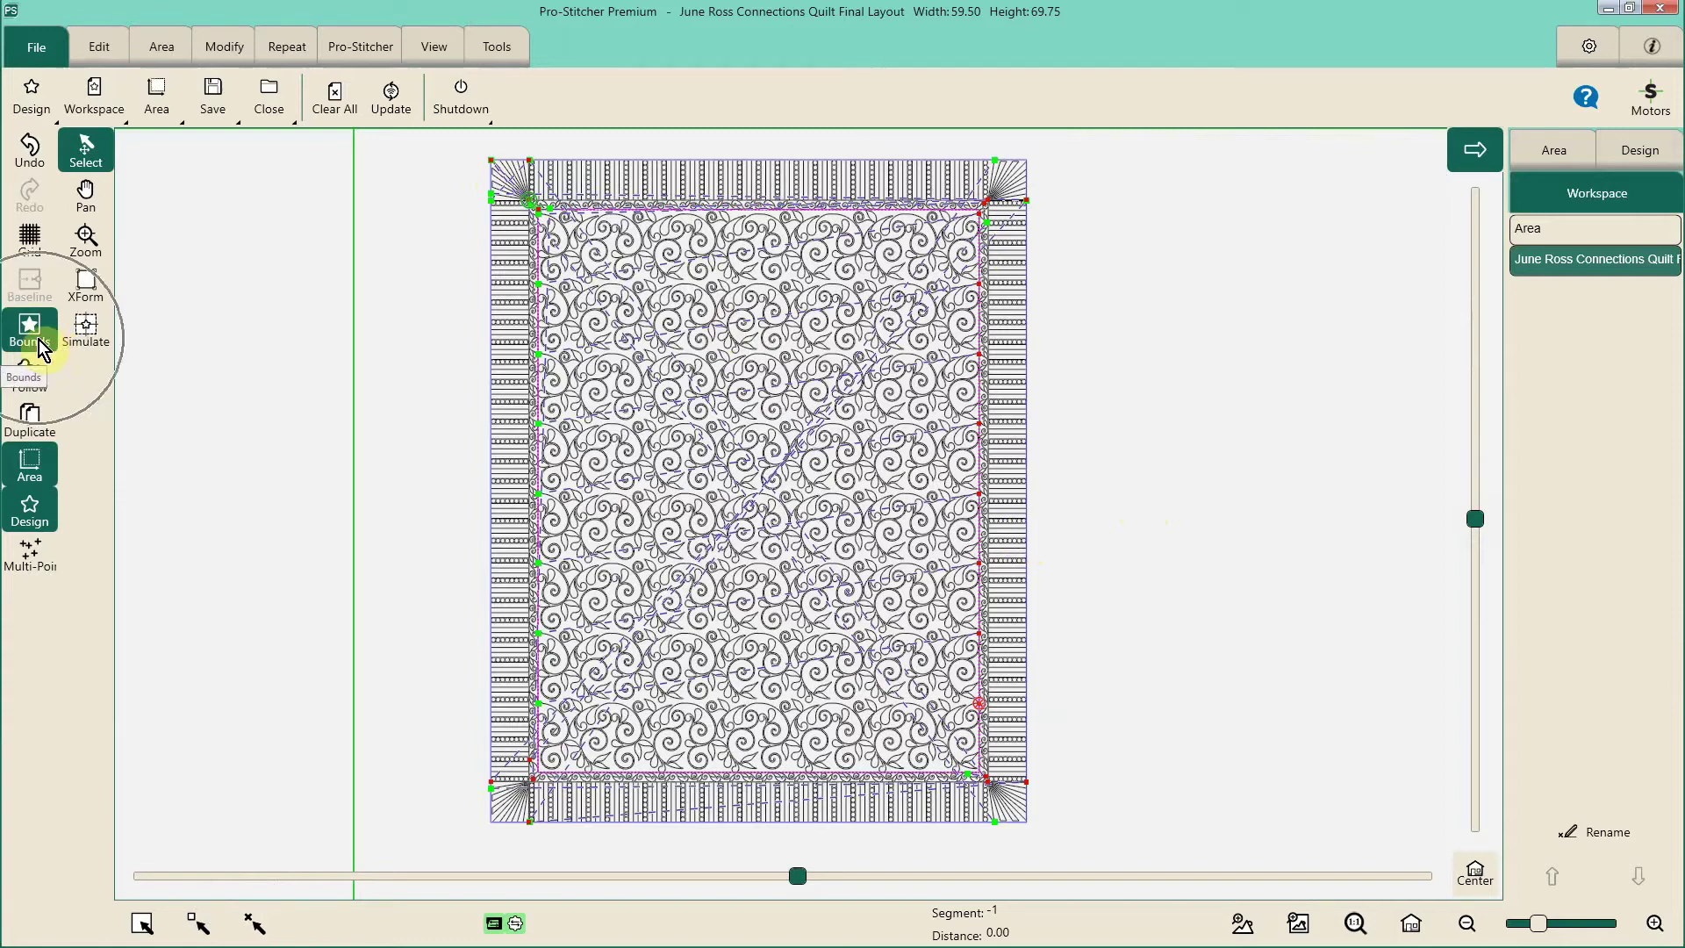
pyautogui.click(39, 478)
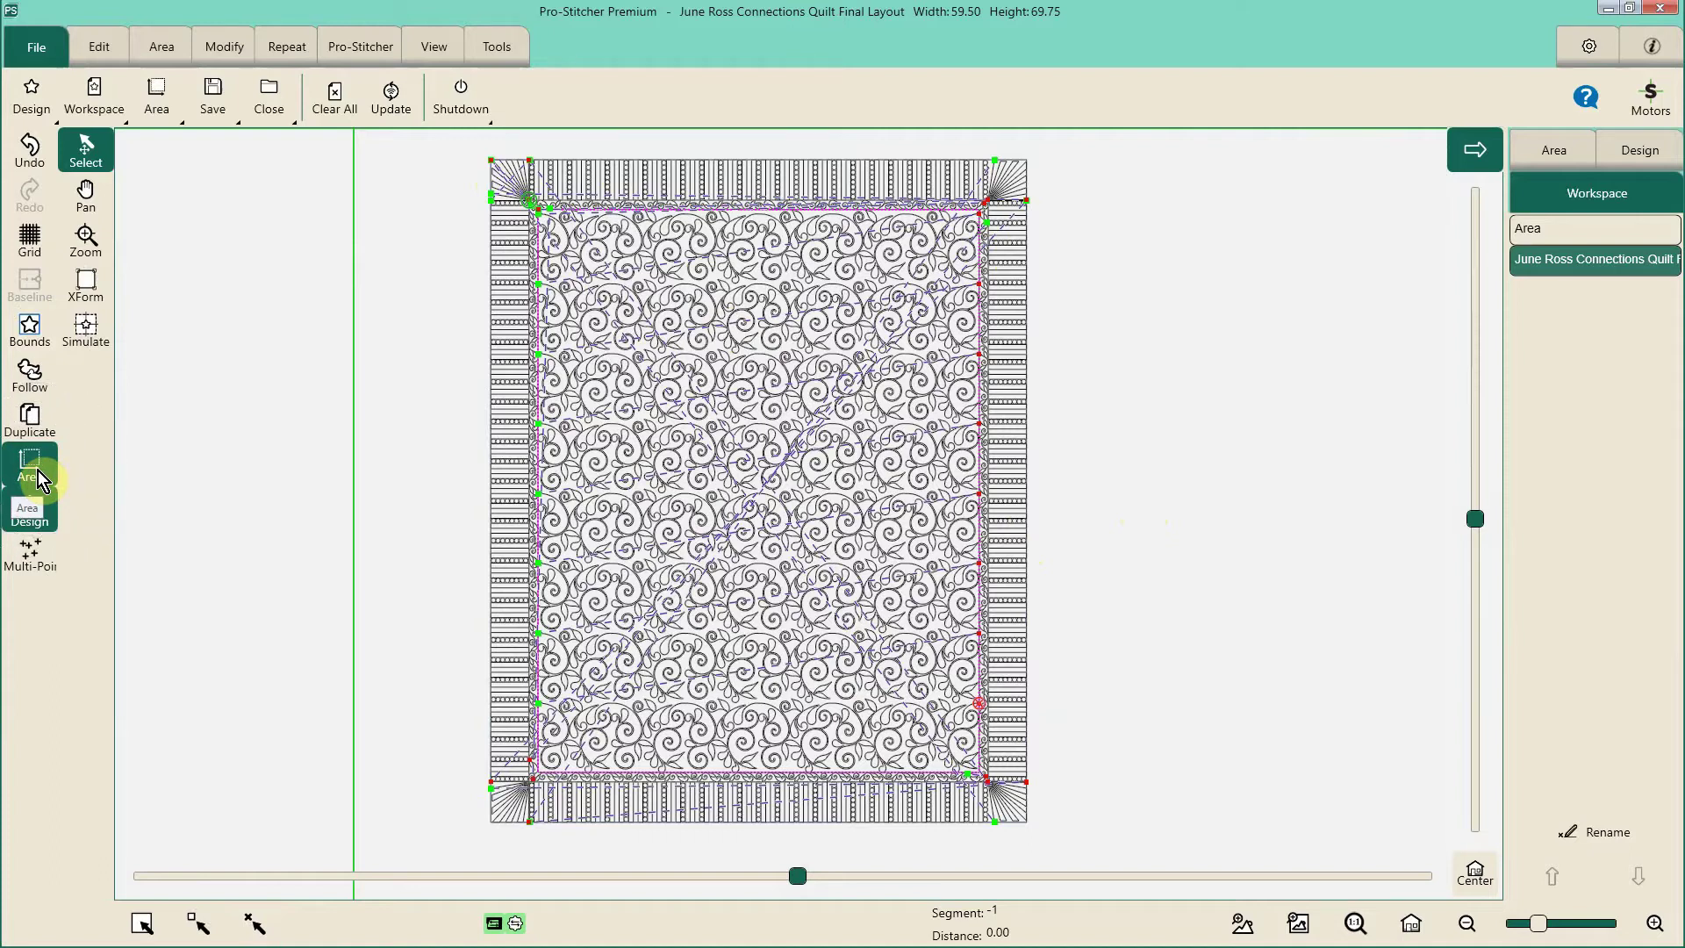
pyautogui.click(39, 478)
pyautogui.click(37, 474)
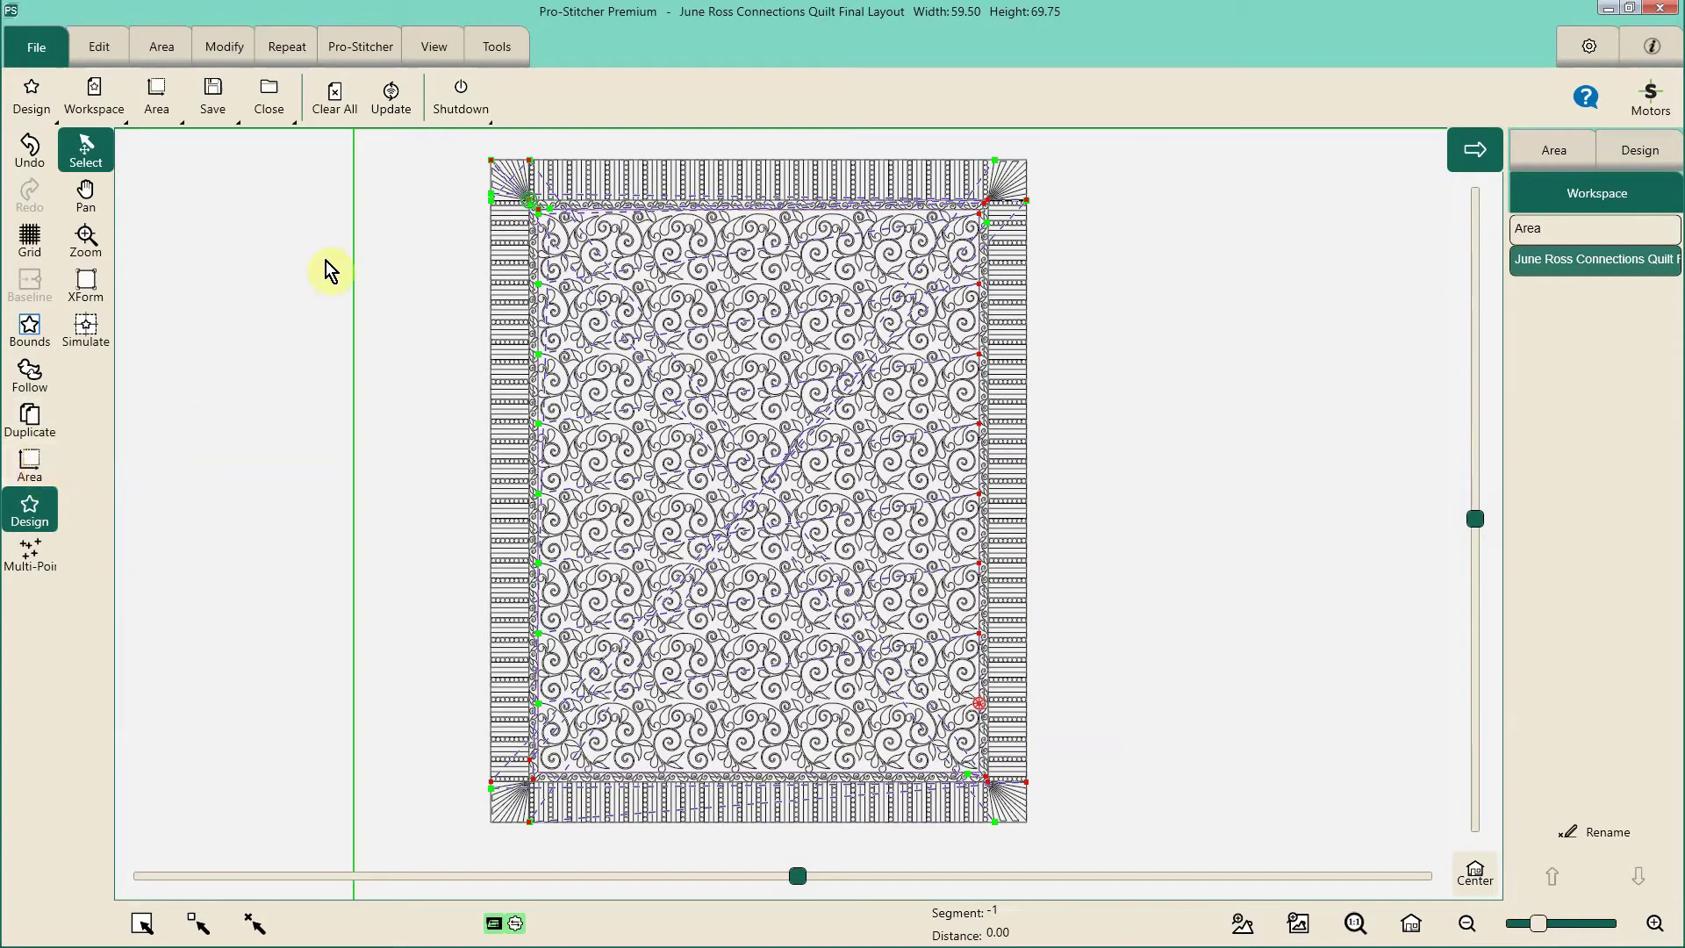
# - Switch to Simulate mode to hide the green vertical line, and return to Select mode
pyautogui.click(353, 245)
pyautogui.click(356, 265)
pyautogui.click(349, 245)
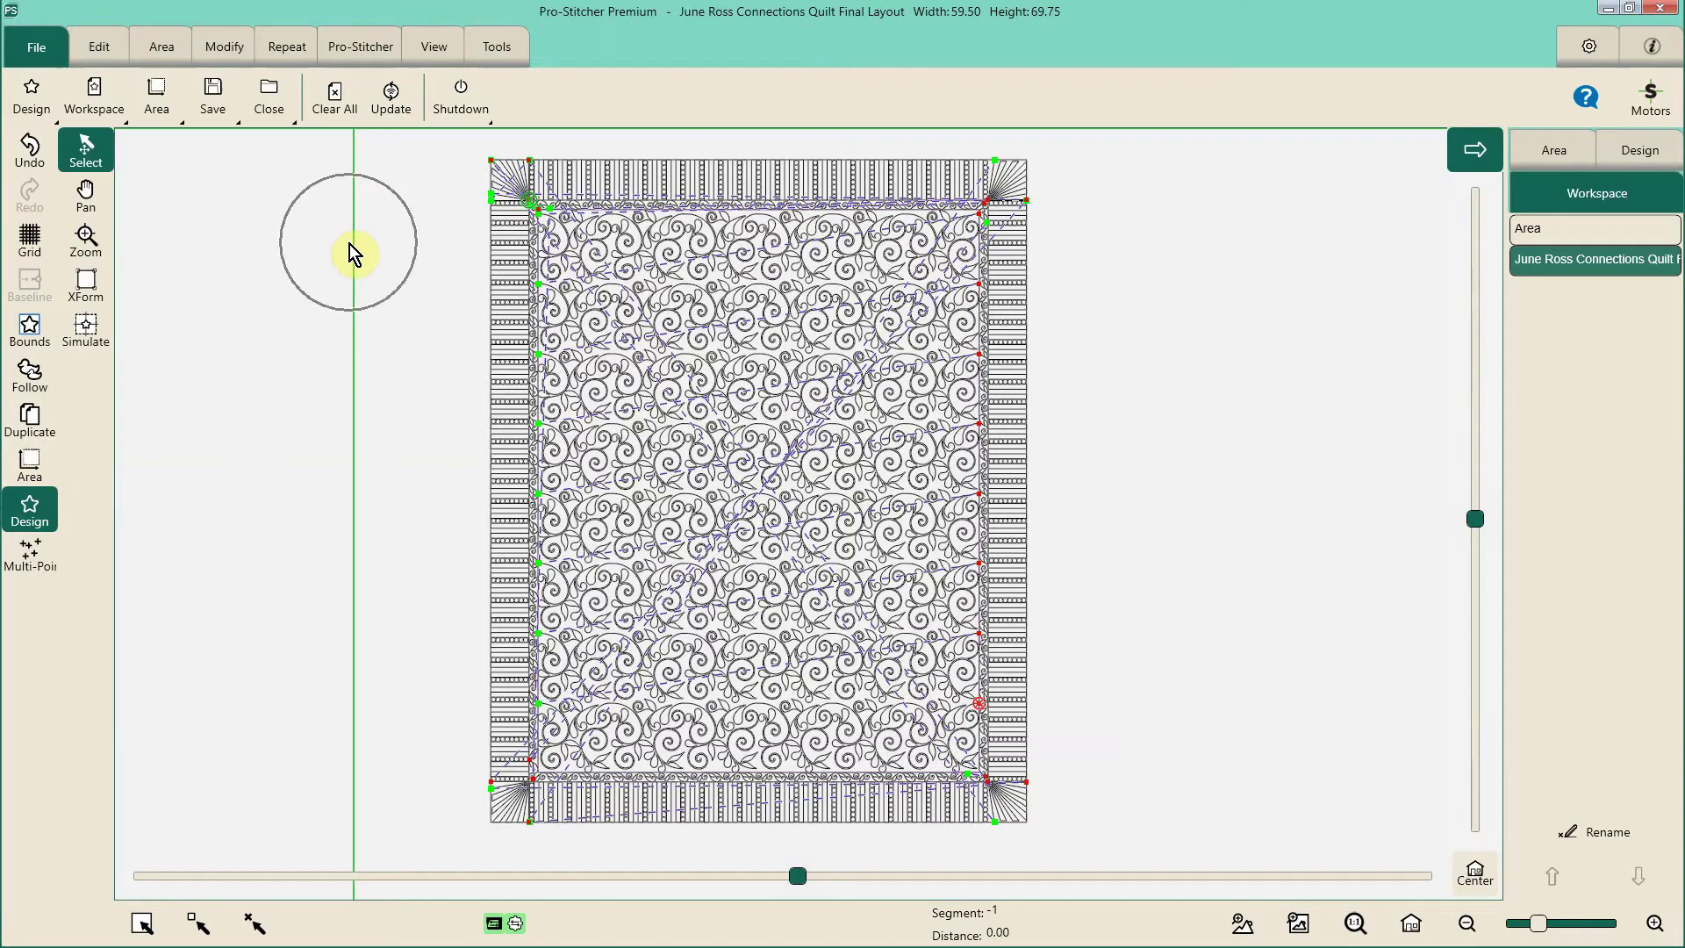
pyautogui.click(81, 331)
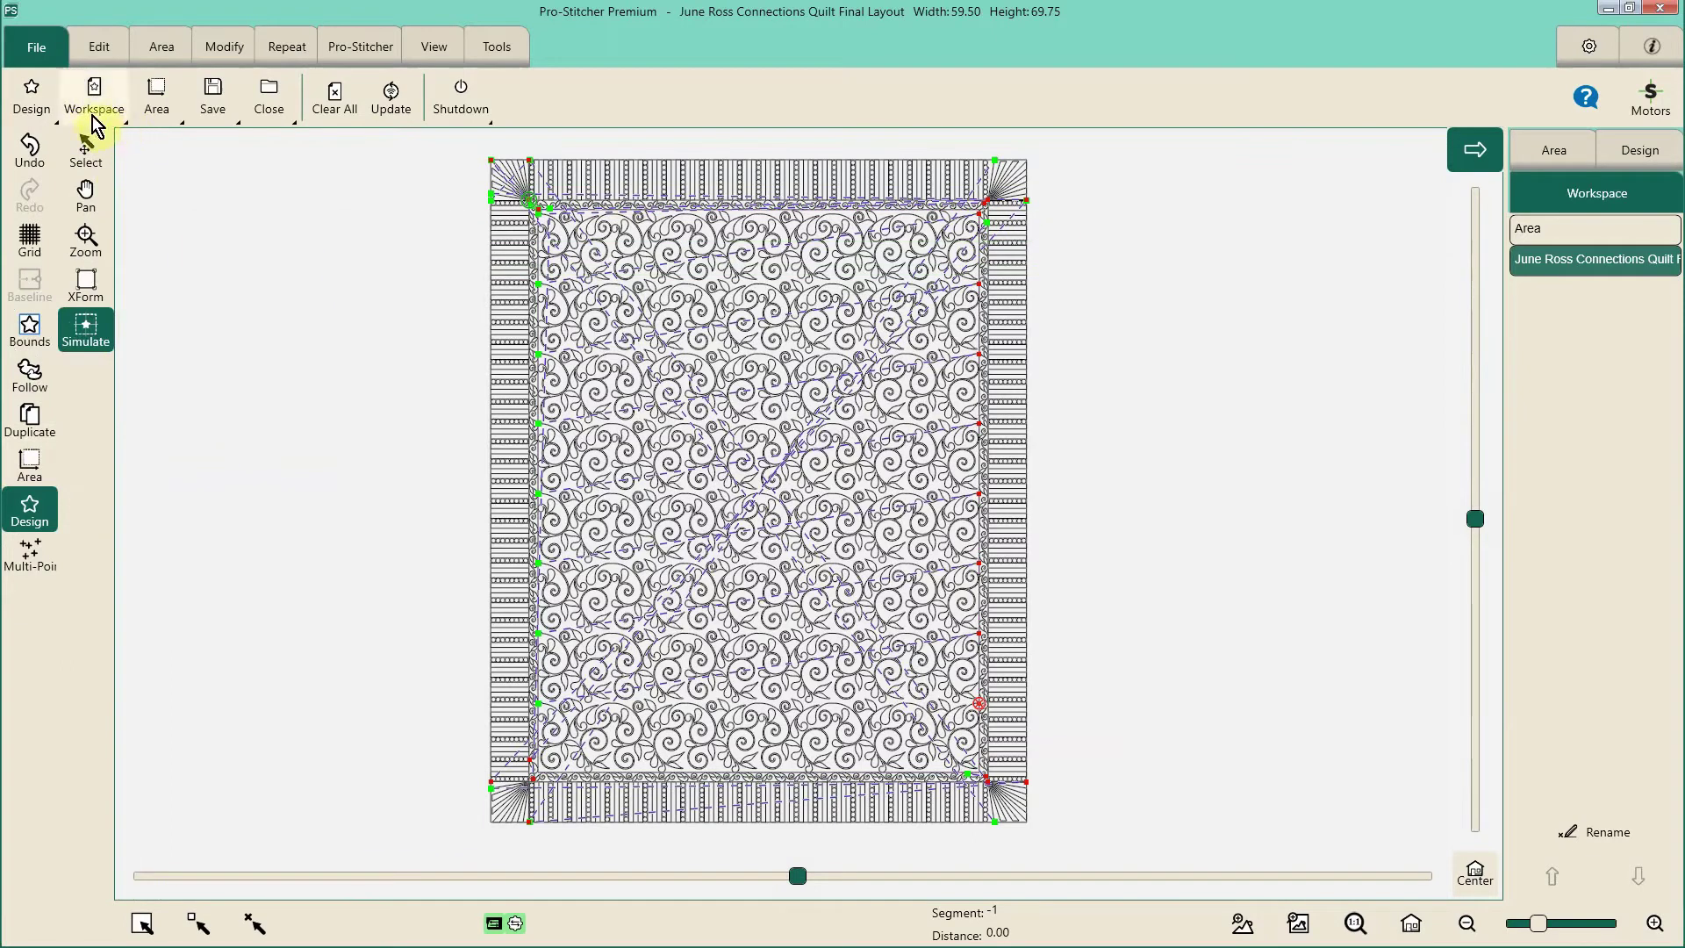
pyautogui.click(92, 149)
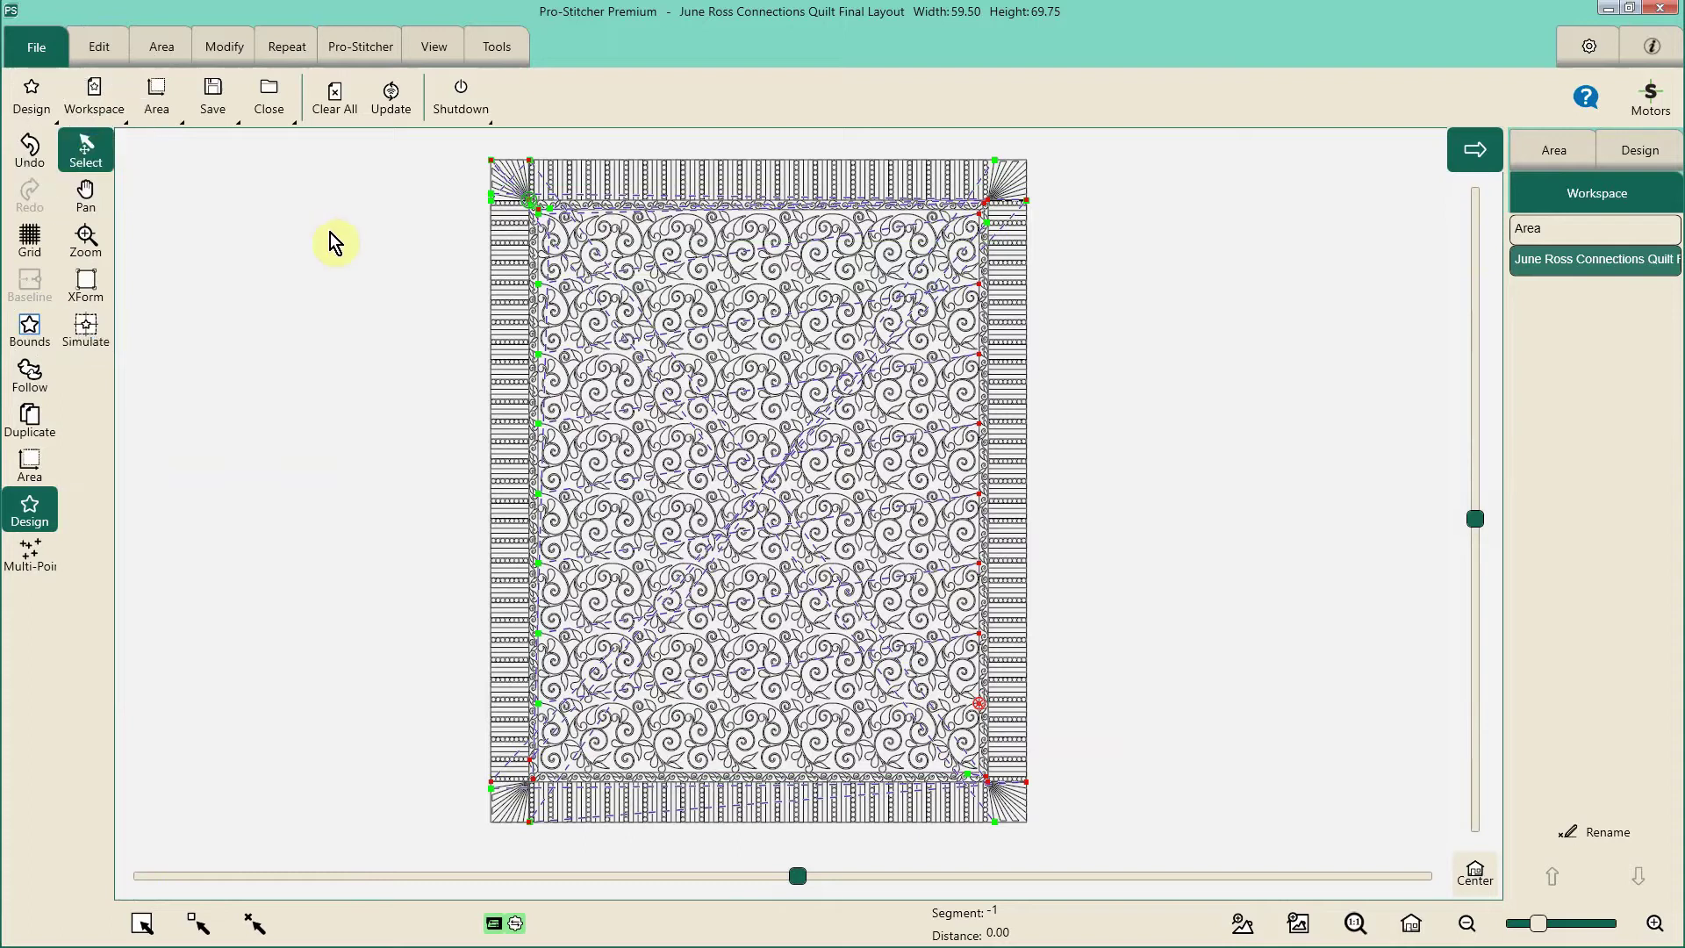
# - Deselect the quilt design and capture a rectangular snip around the whole layout with the Snipping Tool
pyautogui.click(353, 286)
pyautogui.click(353, 286)
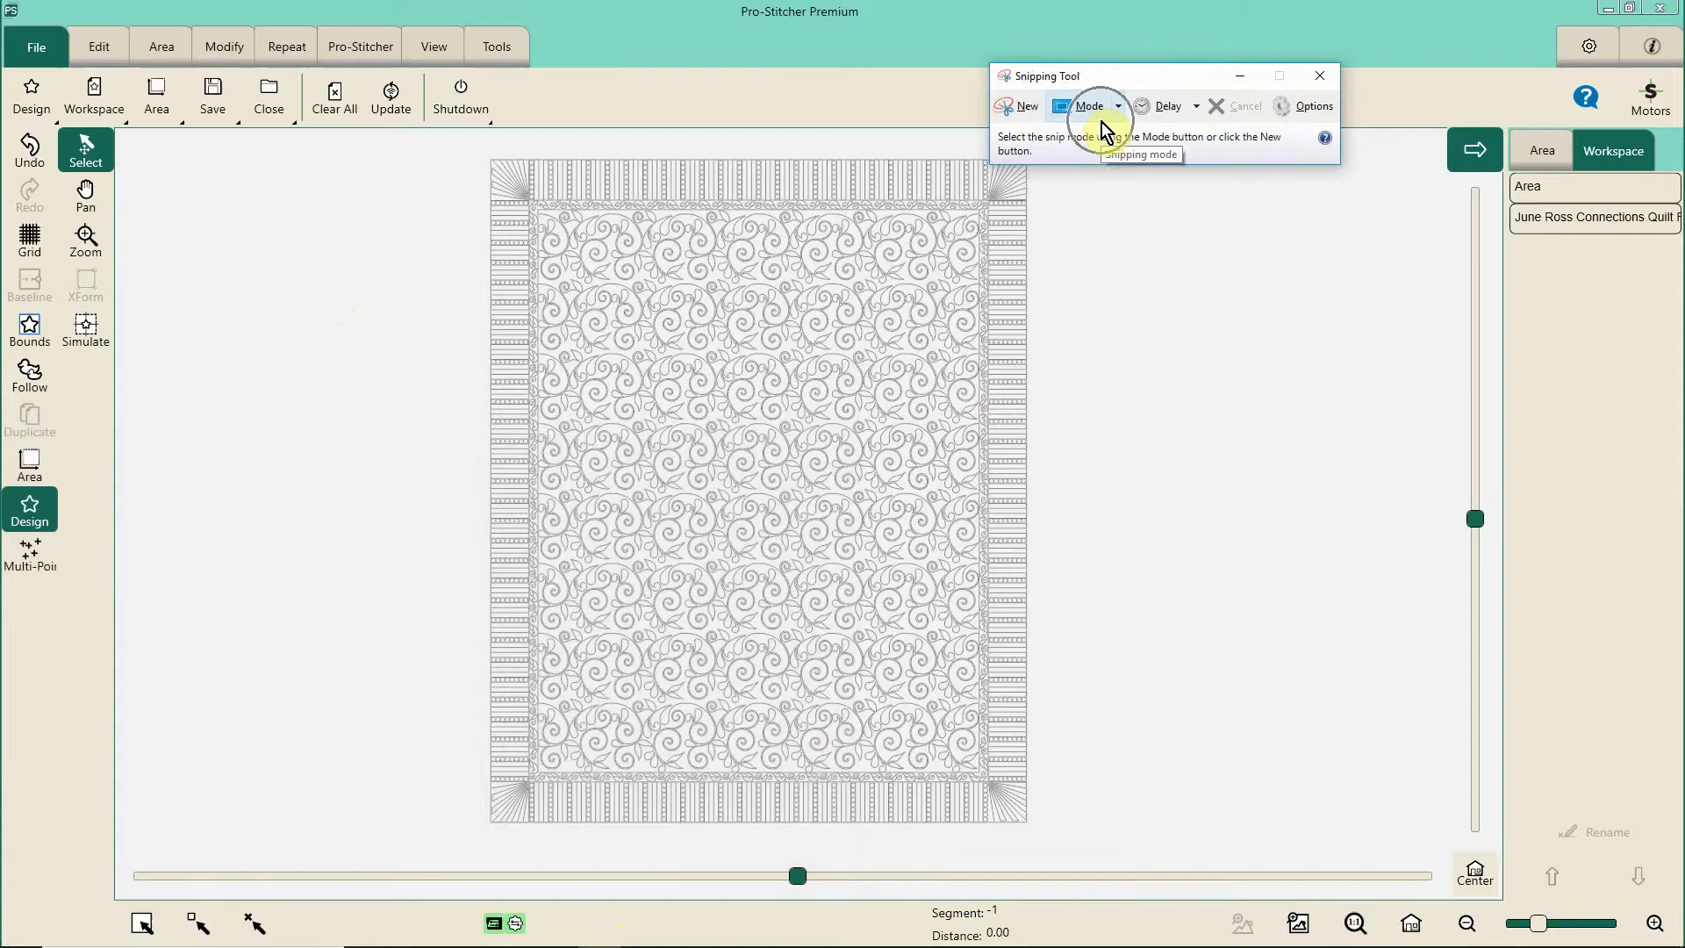
pyautogui.click(1021, 112)
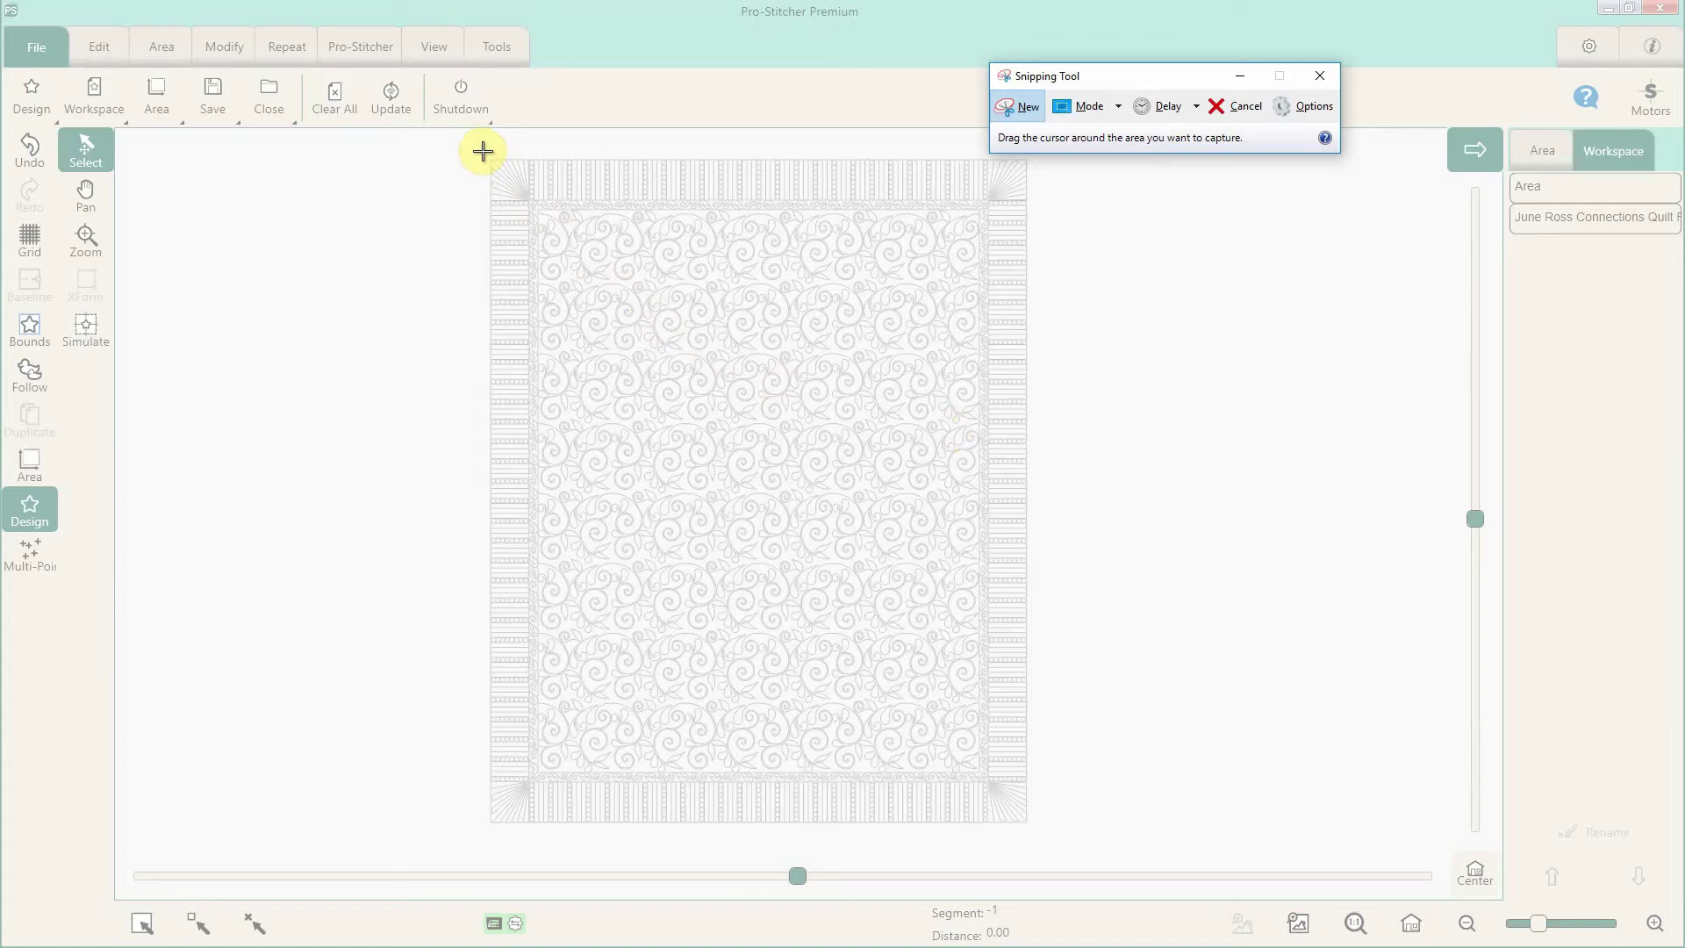
pyautogui.moveTo(483, 151); pyautogui.dragTo(1035, 829)
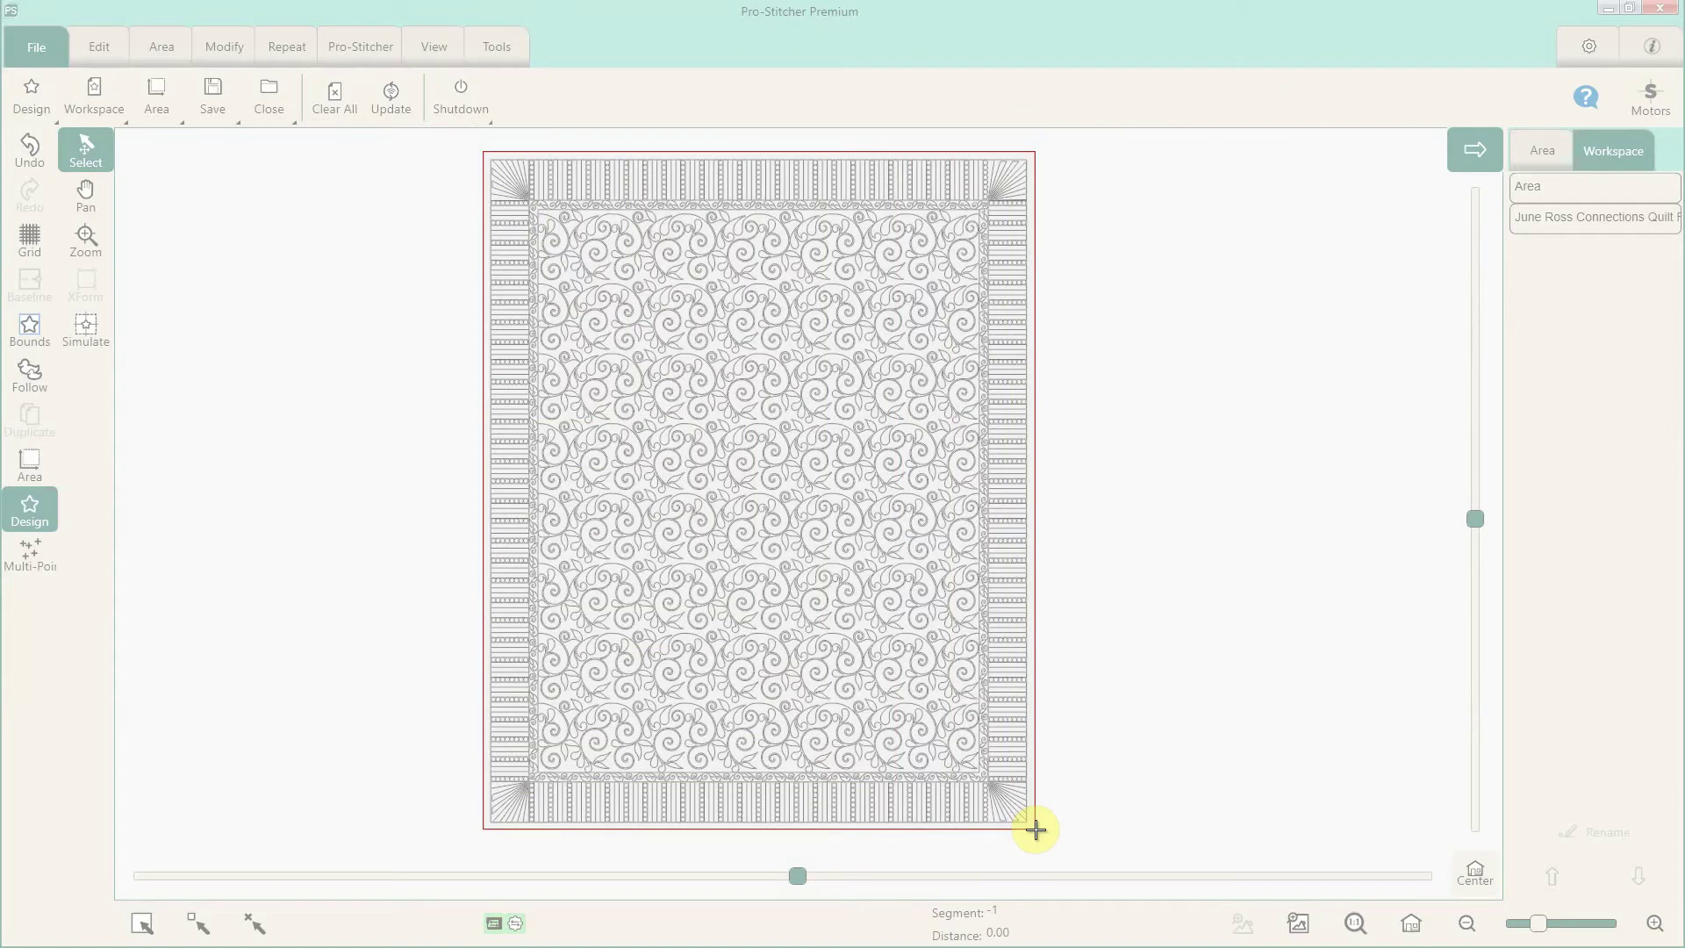
pyautogui.moveTo(1036, 829); pyautogui.dragTo(1038, 832)
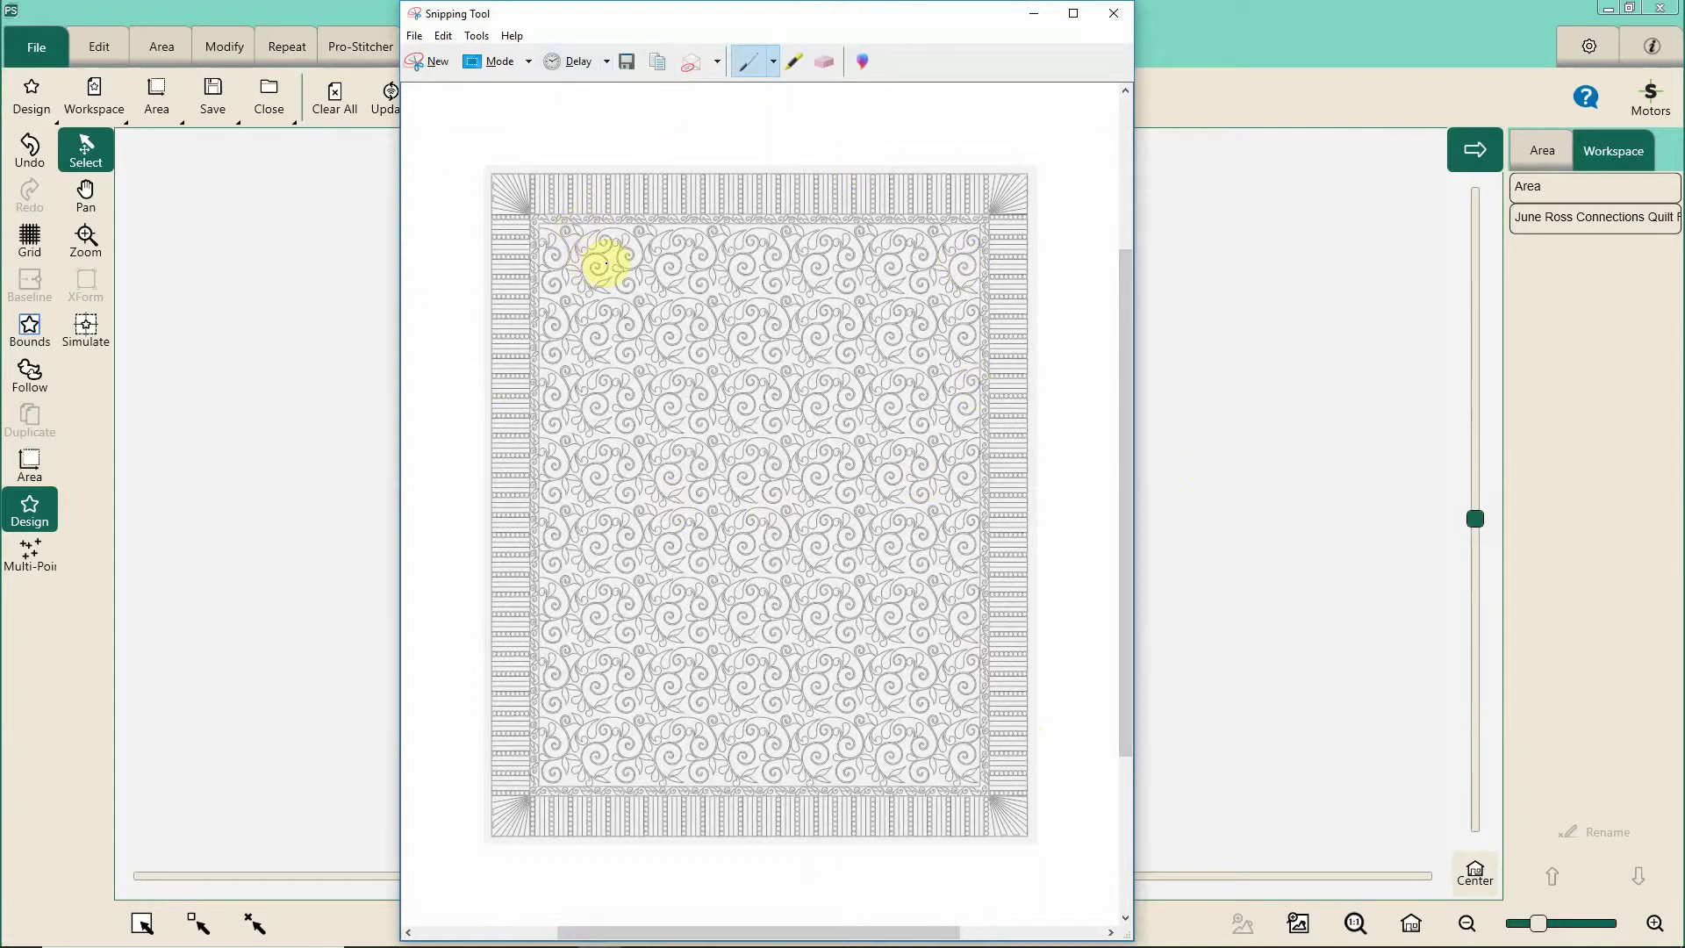
# - Copy the captured quilt layout snip to the clipboard
pyautogui.press('ctrl')
pyautogui.press('ctrl')
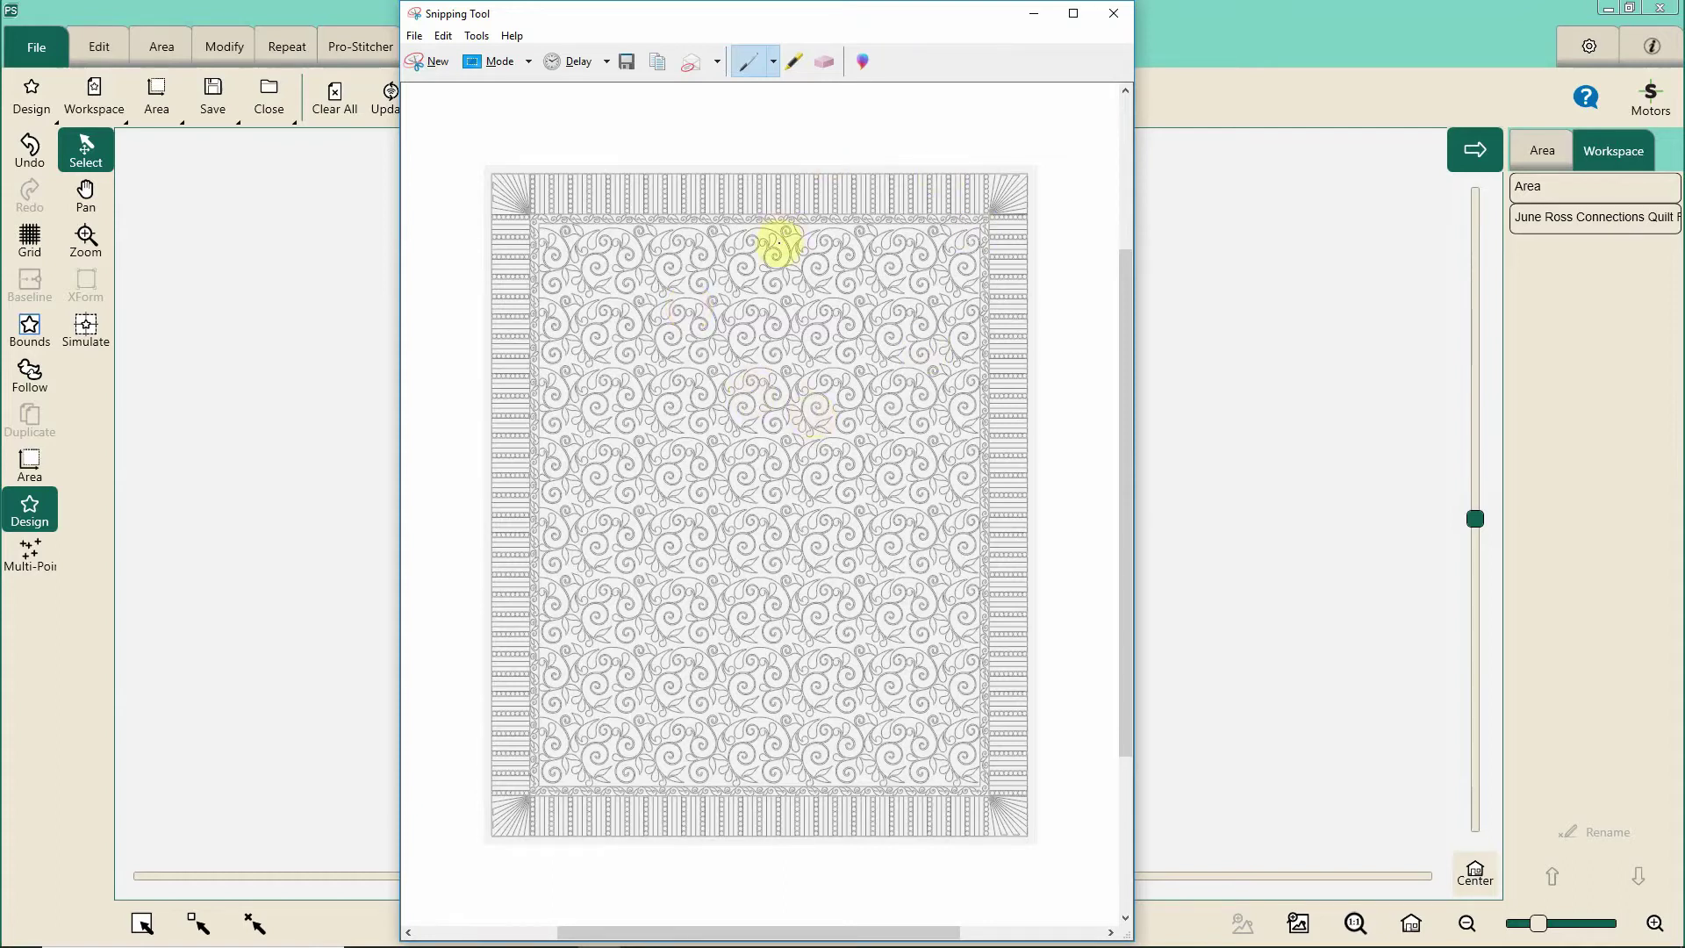
pyautogui.click(778, 140)
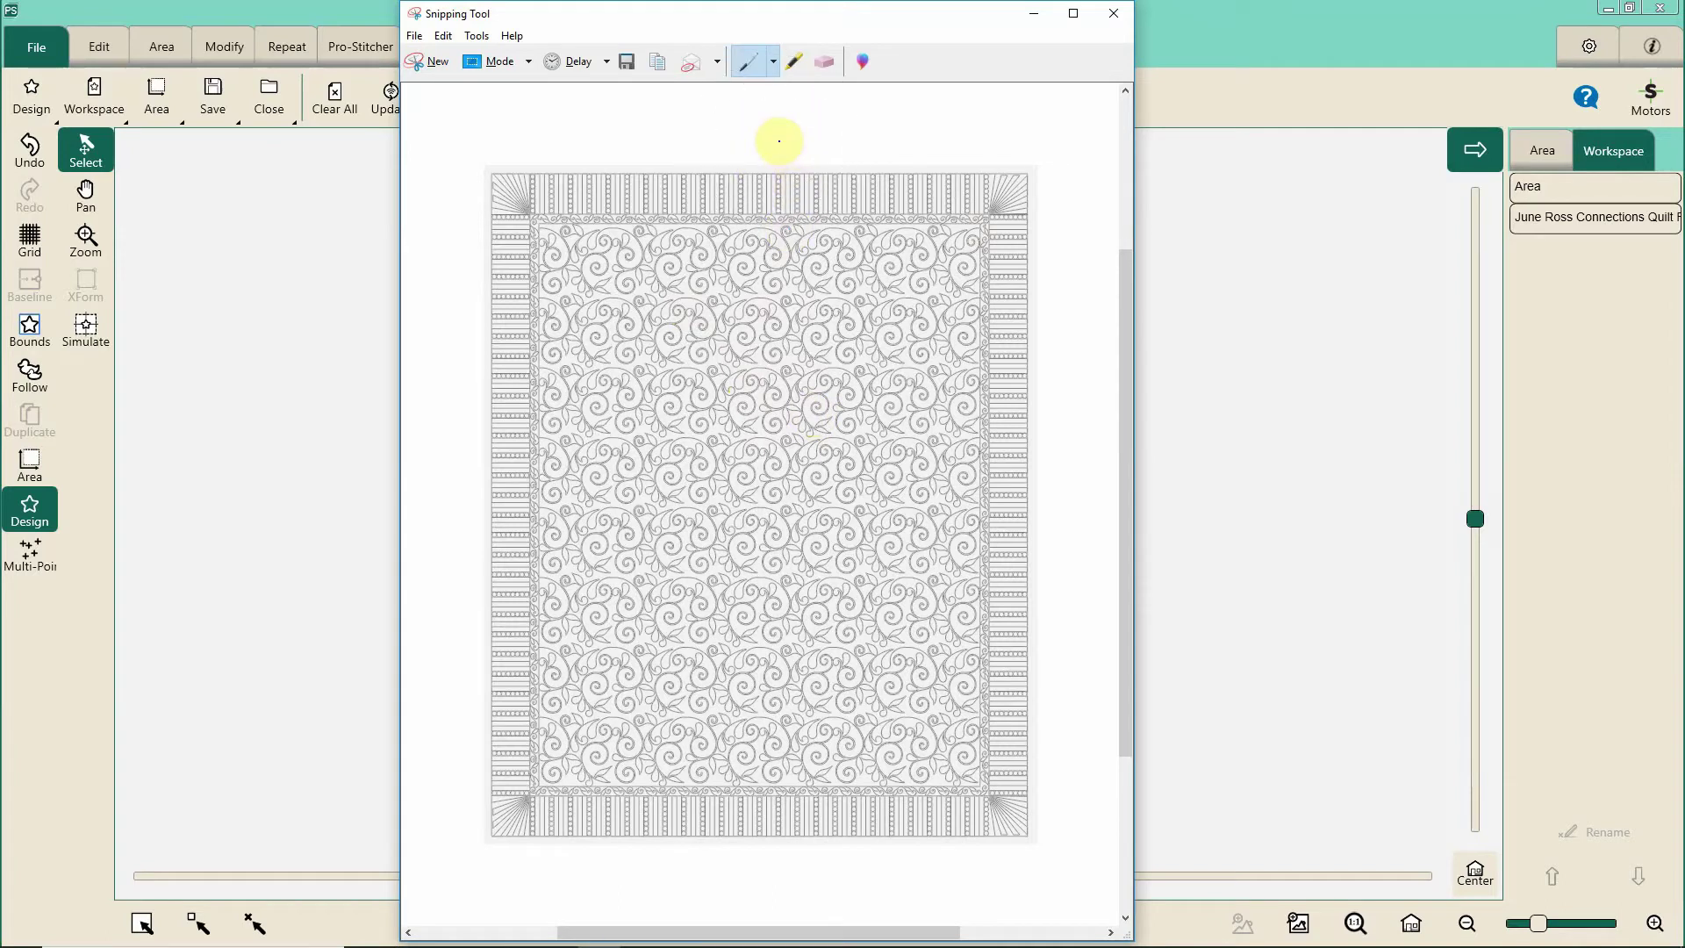
pyautogui.click(779, 140)
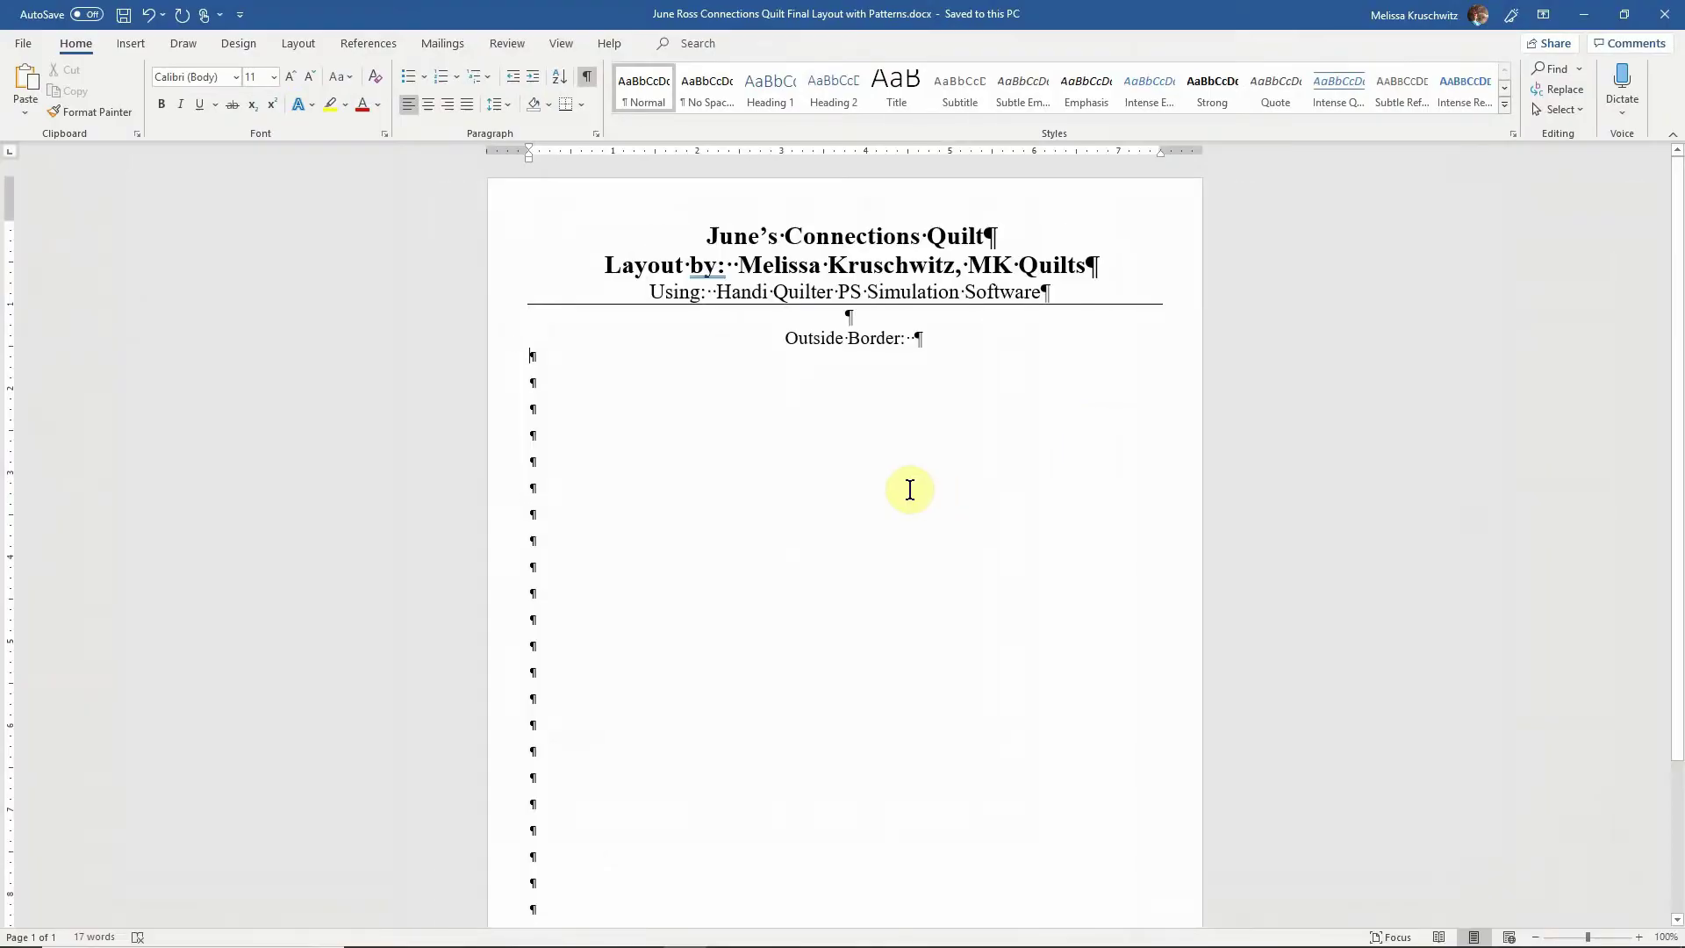
# - In the Word layout document, paste the quilt snip at the third blank line below "Outside Border:"
pyautogui.click(747, 248)
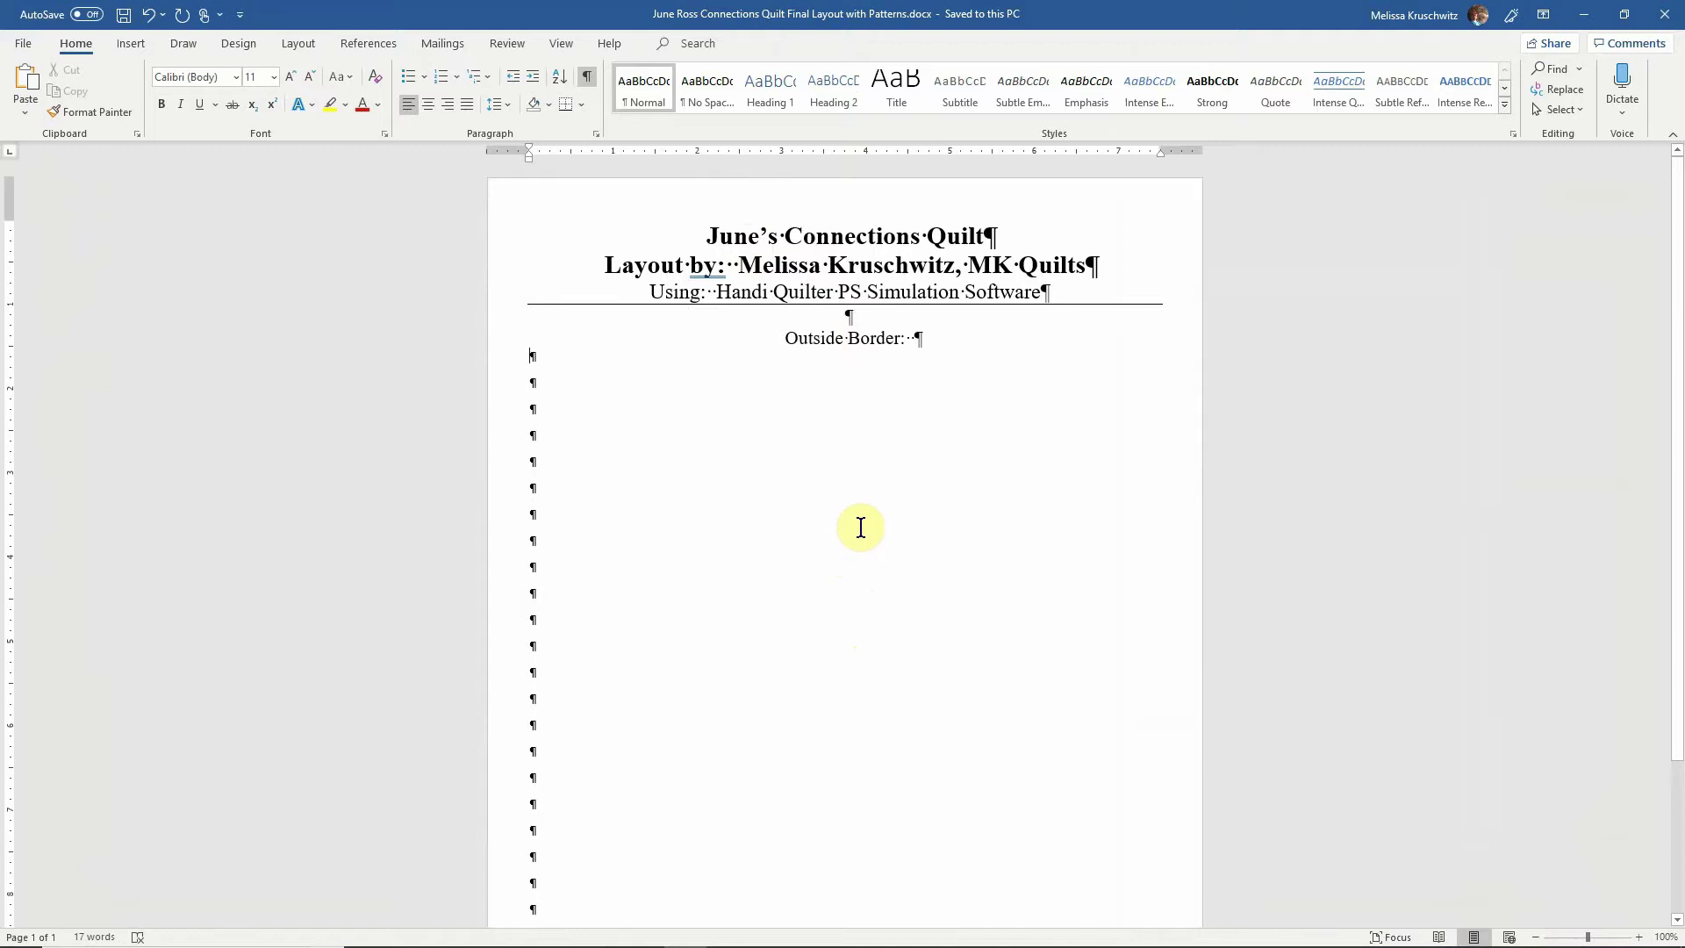
pyautogui.click(864, 434)
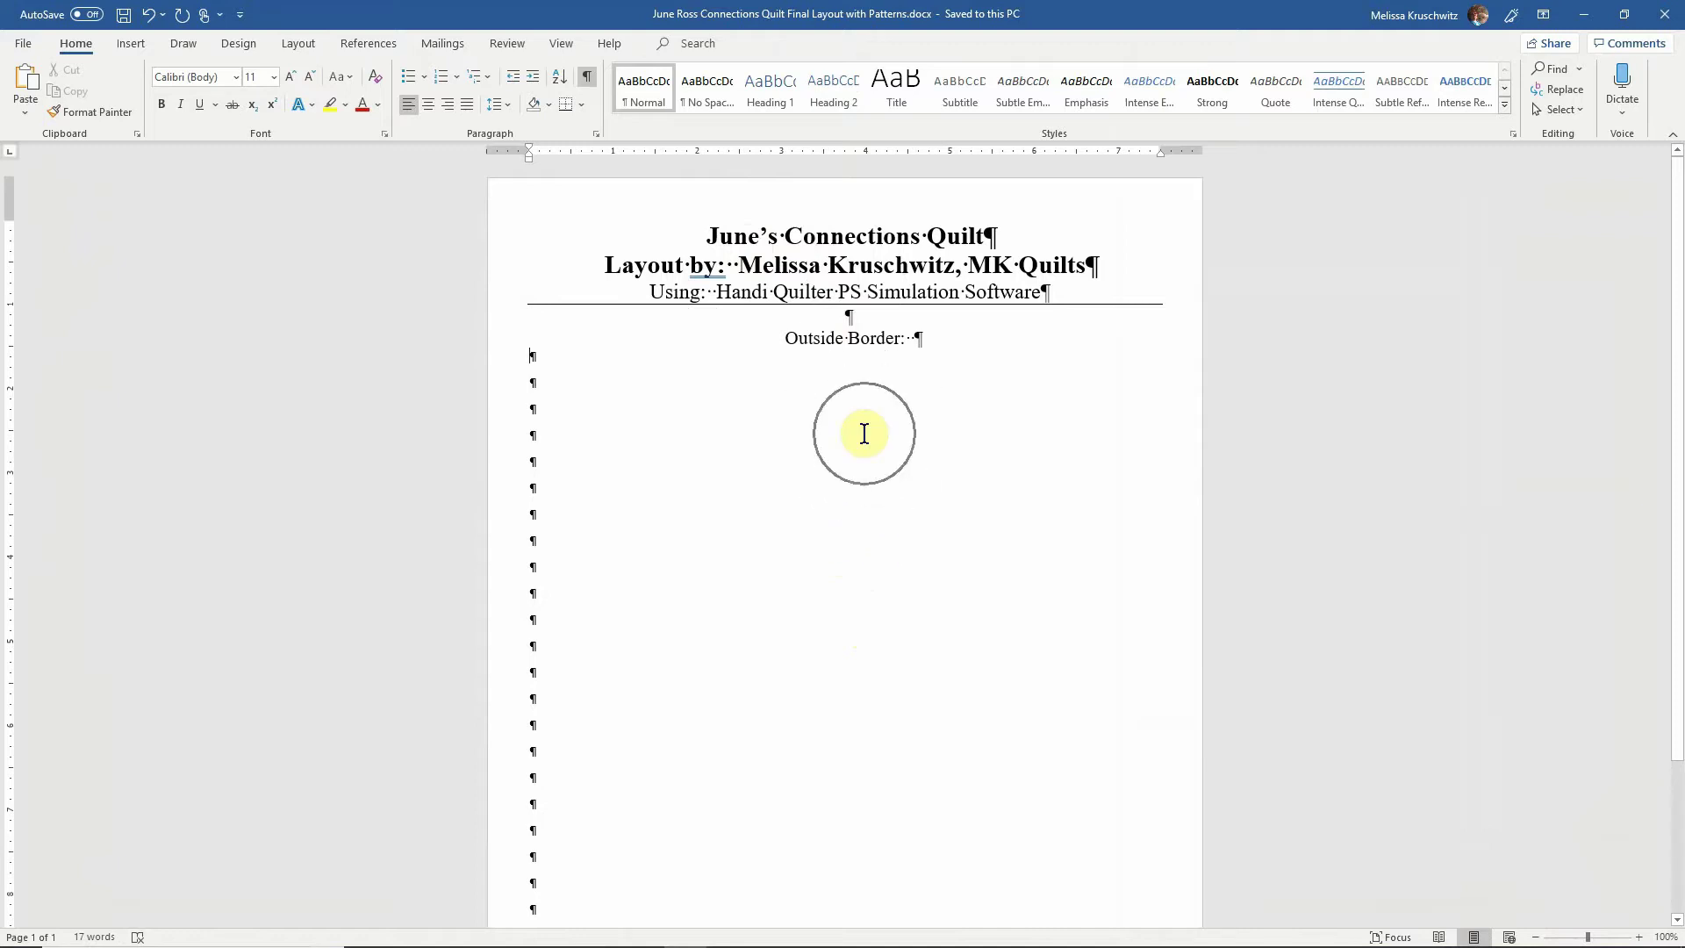
pyautogui.click(746, 238)
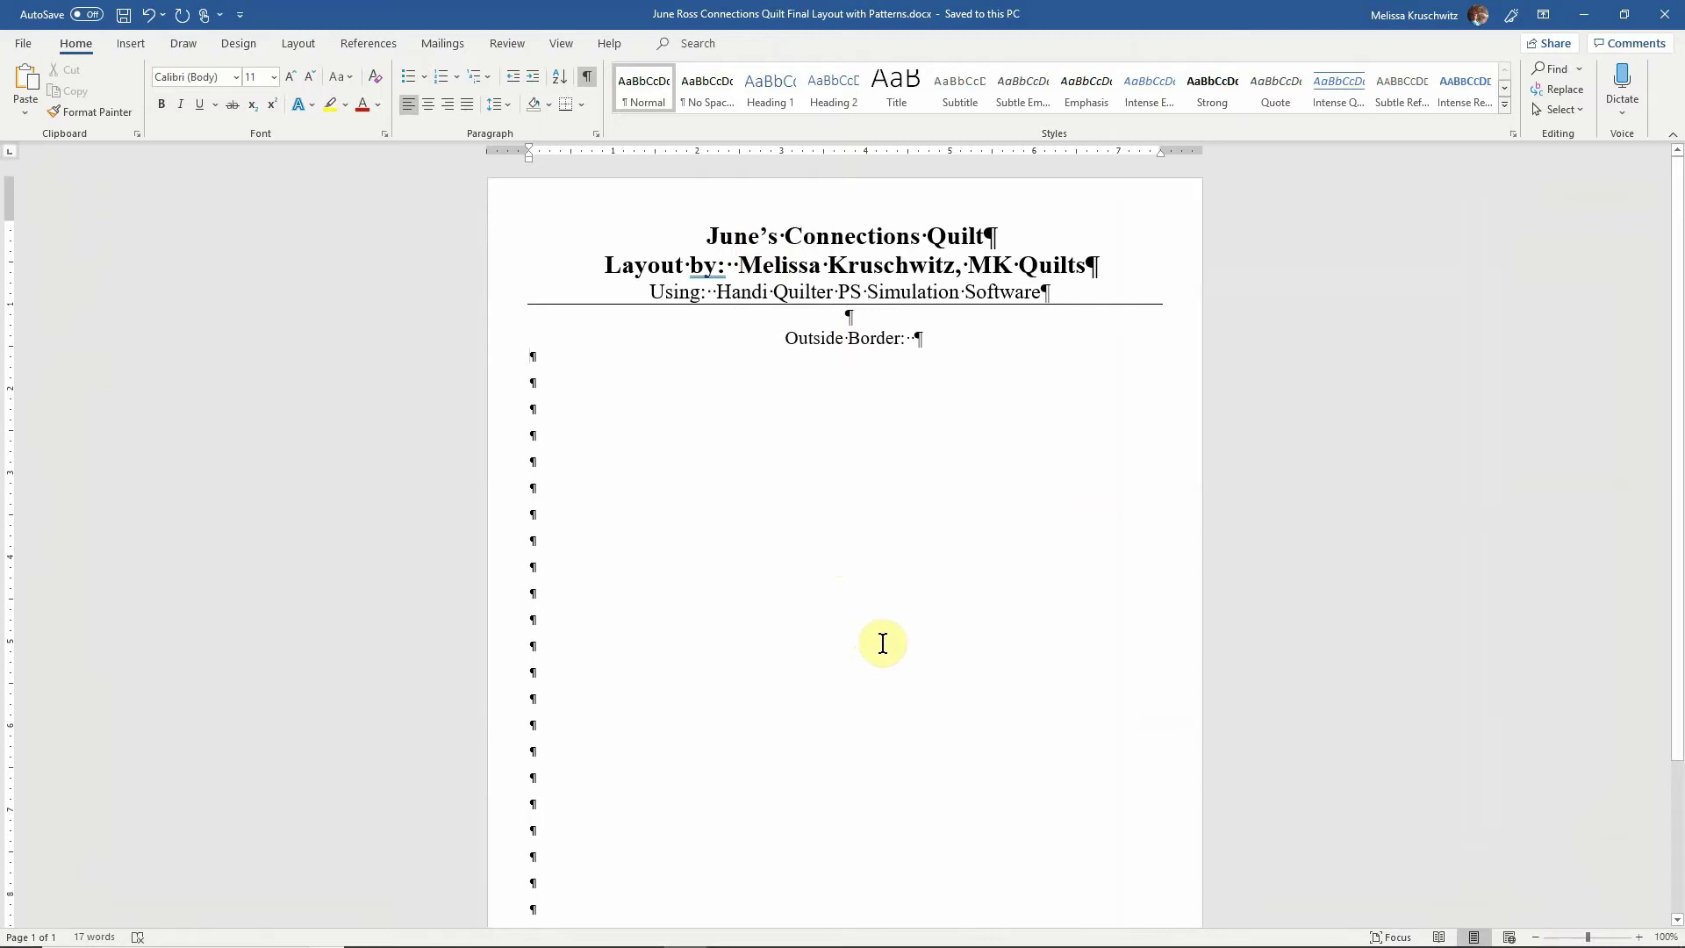
pyautogui.click(564, 418)
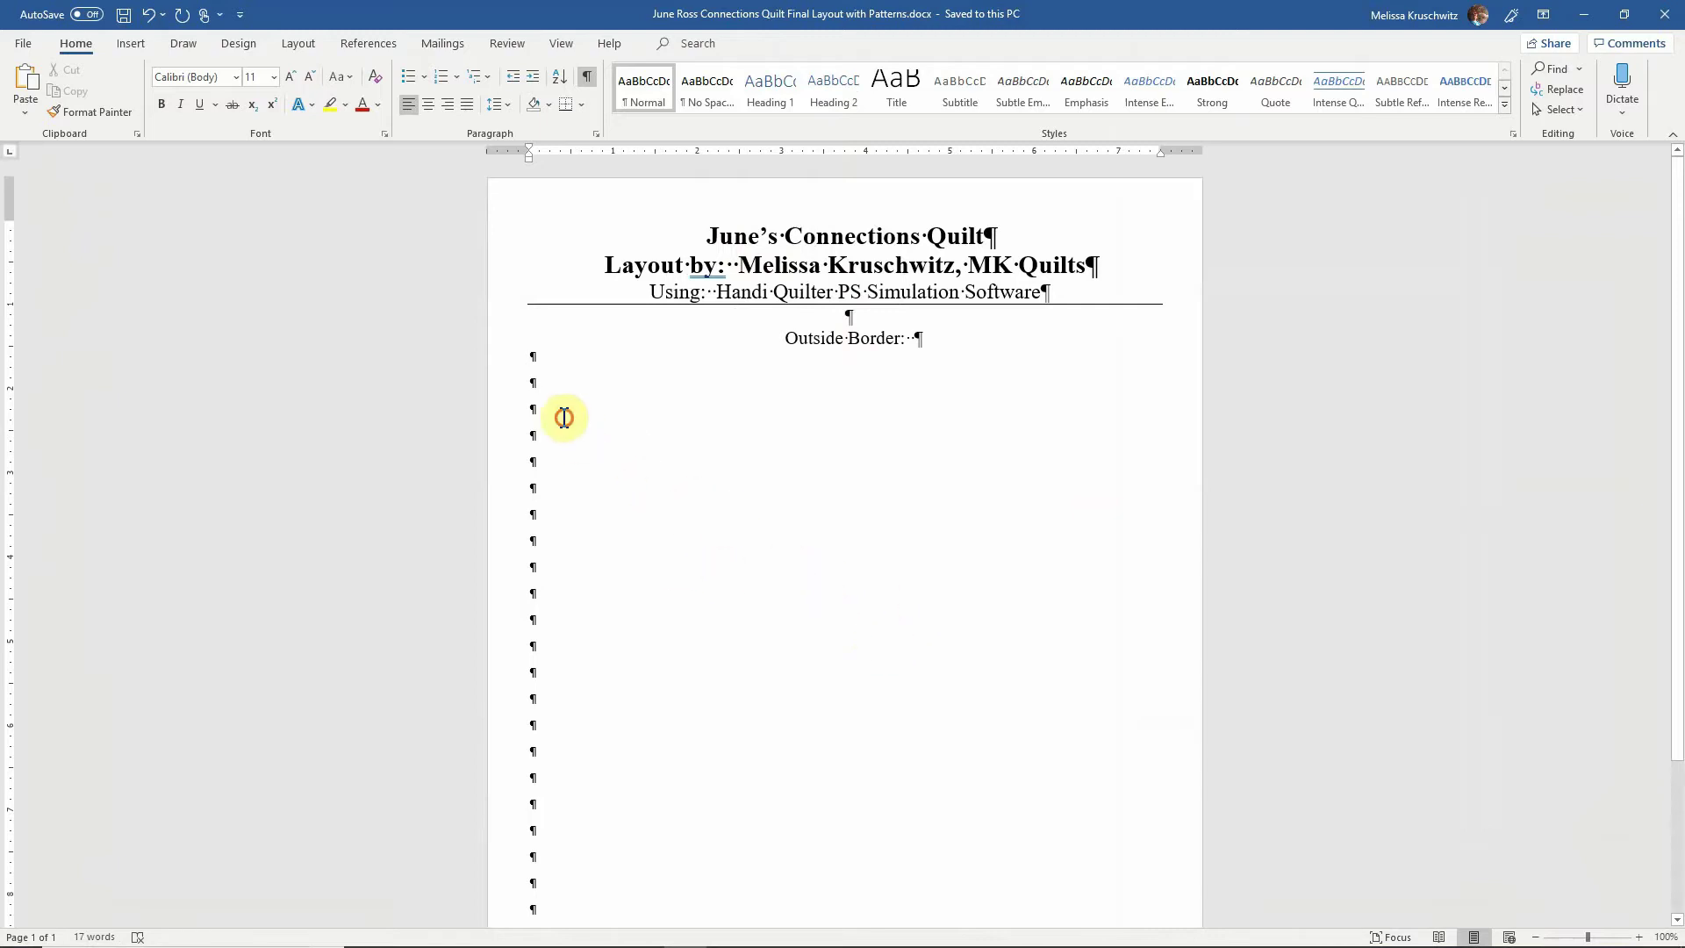
pyautogui.press('ctrl')
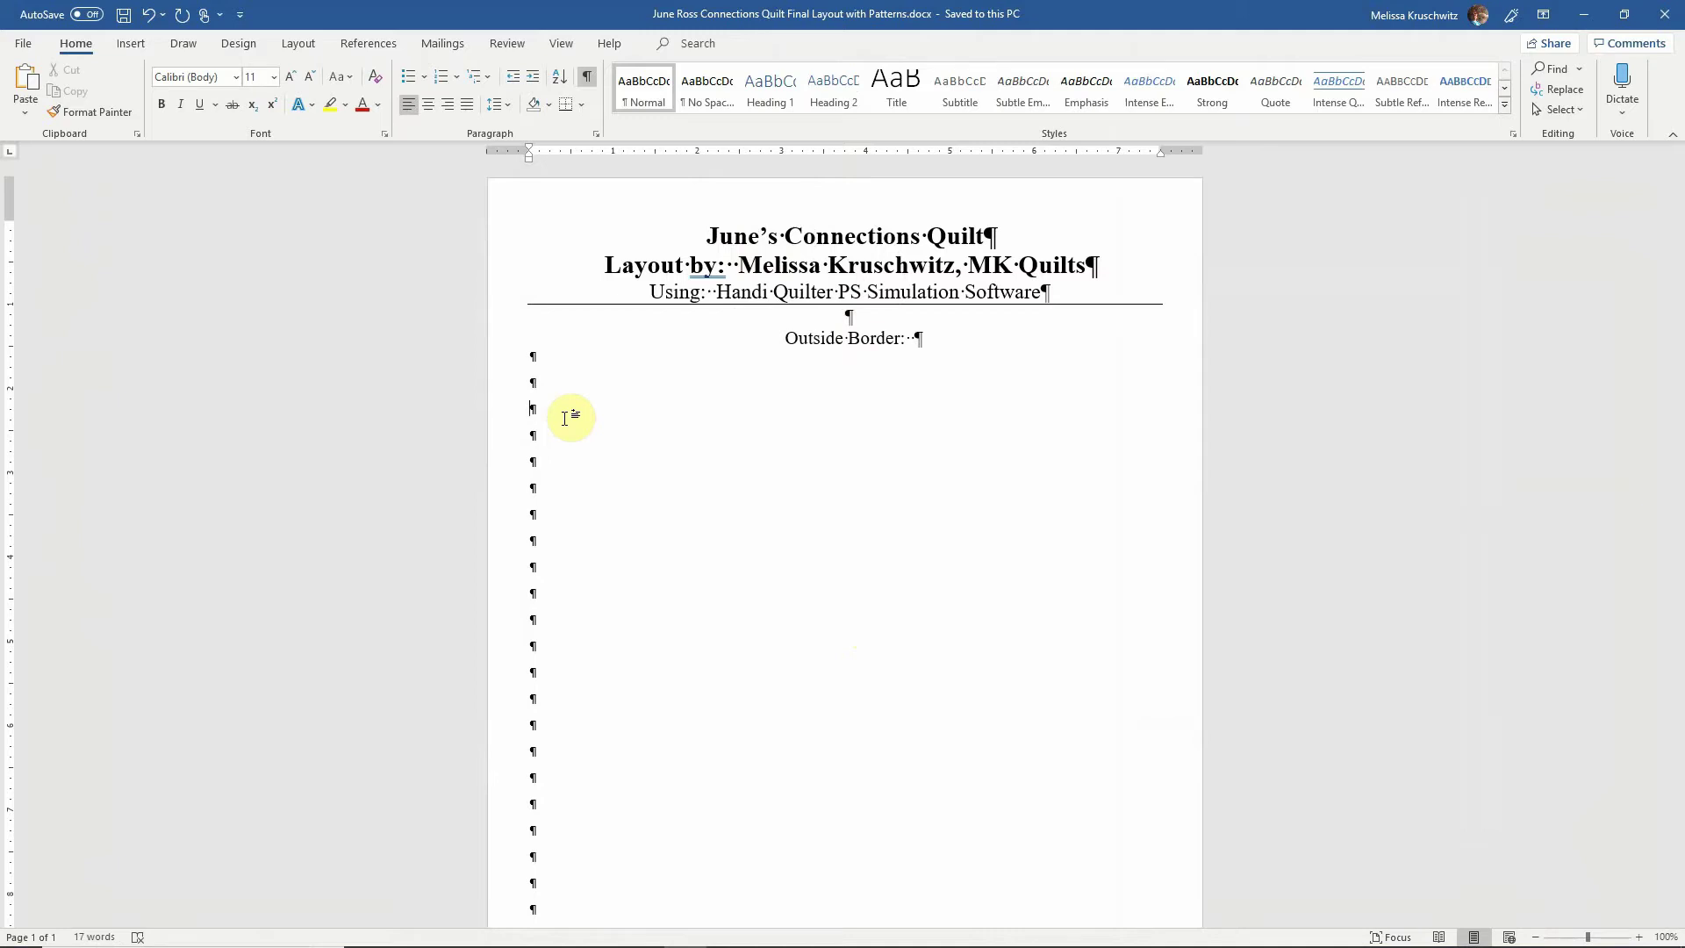
pyautogui.hotkey('ctrl', 'v')
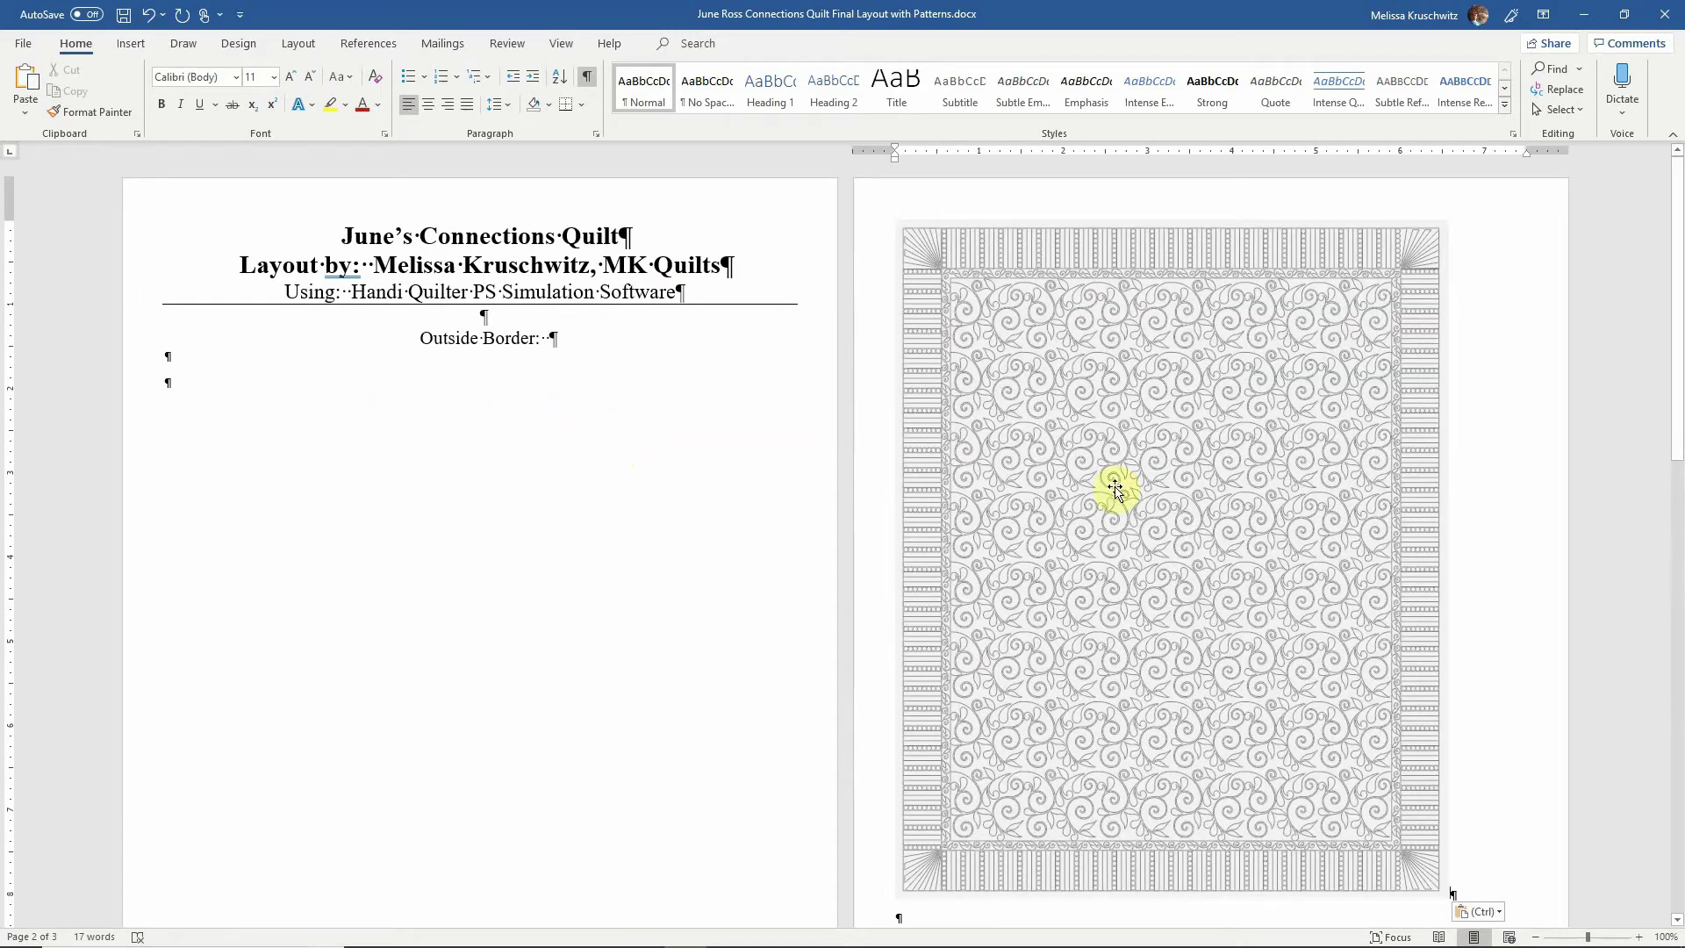
# - Shrink the pasted quilt image proportionally so it fits on the first page below the "Outside Border:" line
pyautogui.press('ctrl')
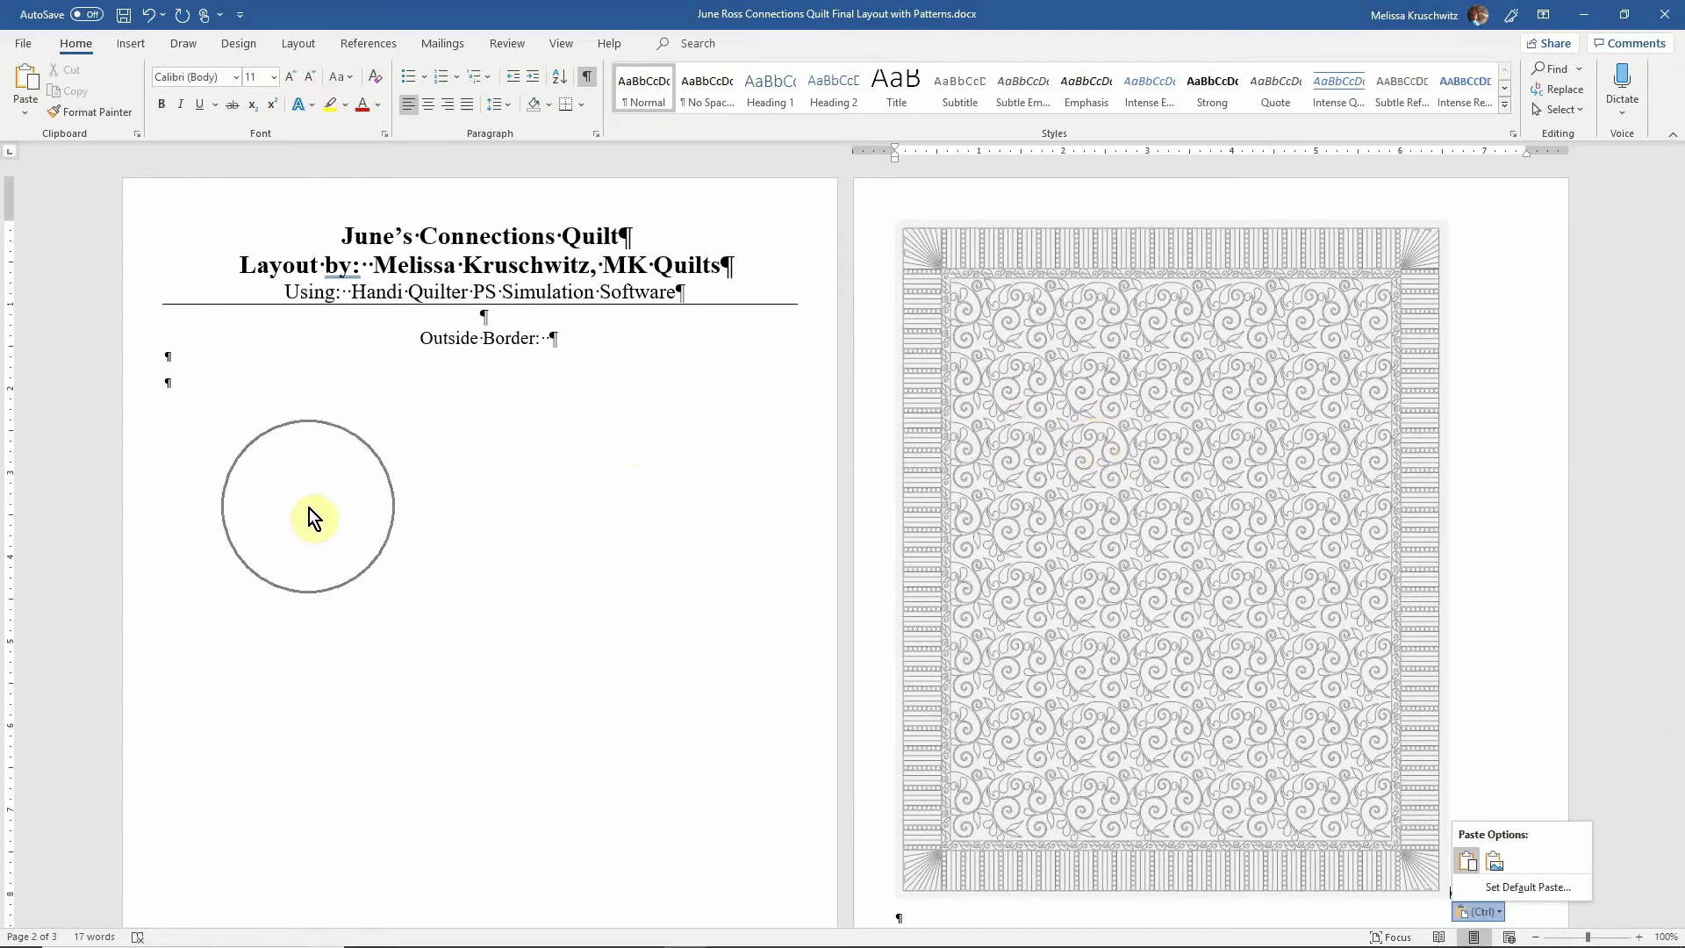
pyautogui.click(1388, 285)
pyautogui.moveTo(1446, 221); pyautogui.dragTo(1288, 319)
pyautogui.click(942, 225)
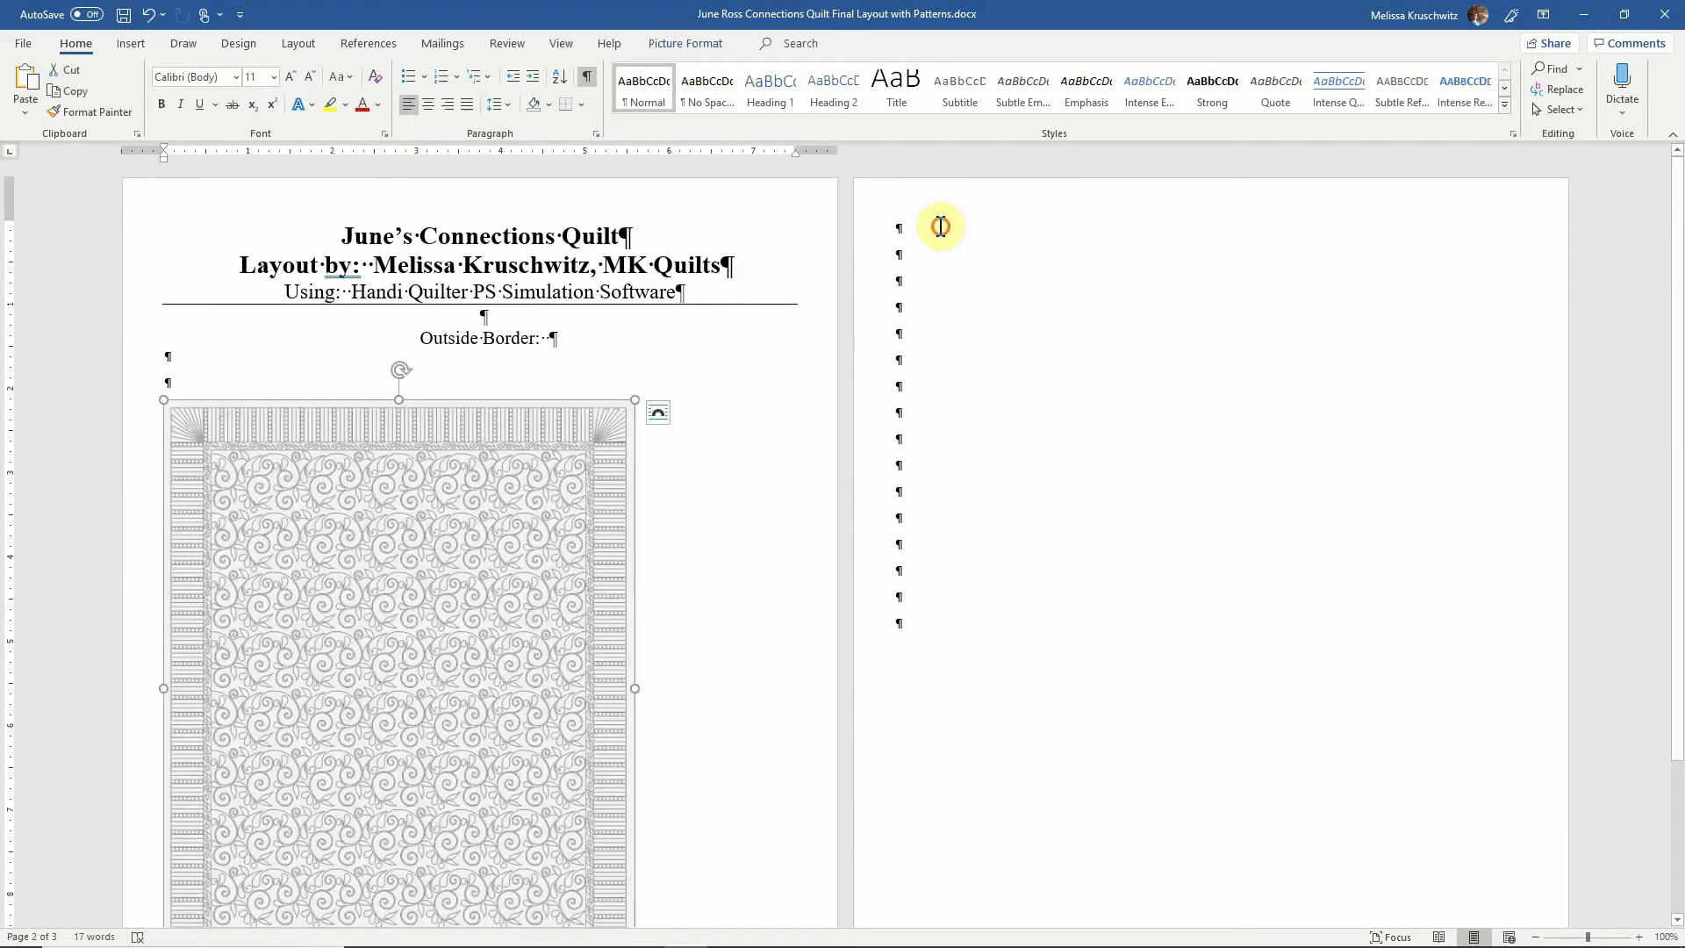
# - Delete the surplus blank lines on the second page of the layout document
pyautogui.press('Delete')
pyautogui.press('Delete')
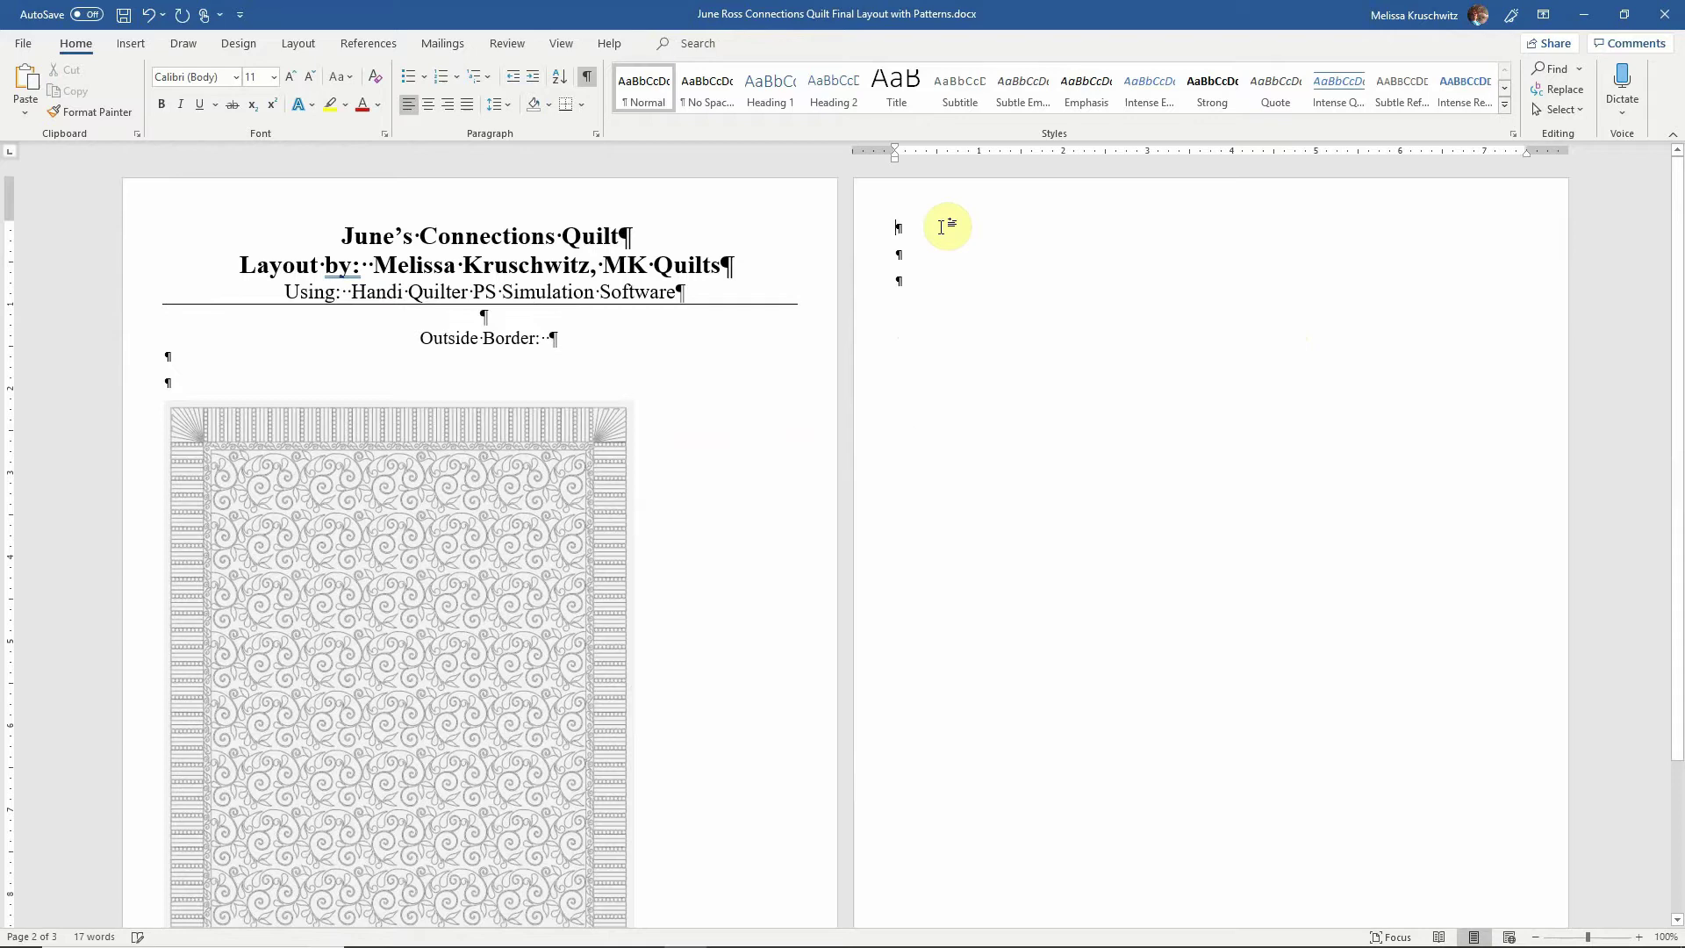
pyautogui.press('BackSpace')
# - Set the text wrapping of the quilt image to Tight
pyautogui.click(867, 432)
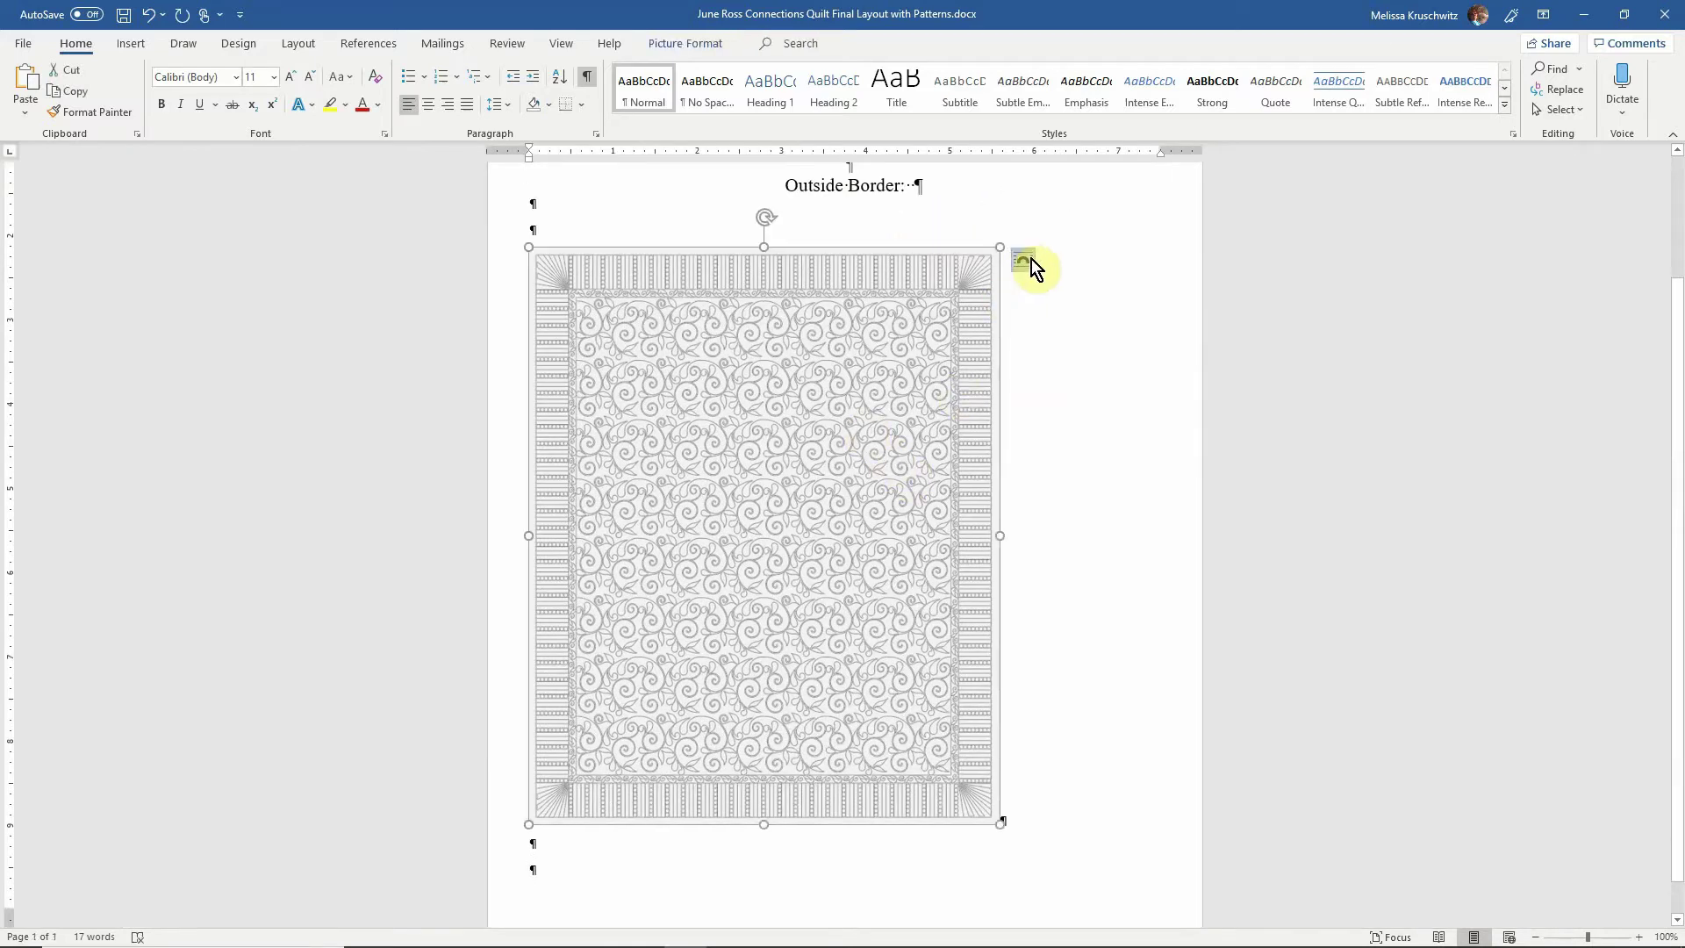
pyautogui.click(1027, 260)
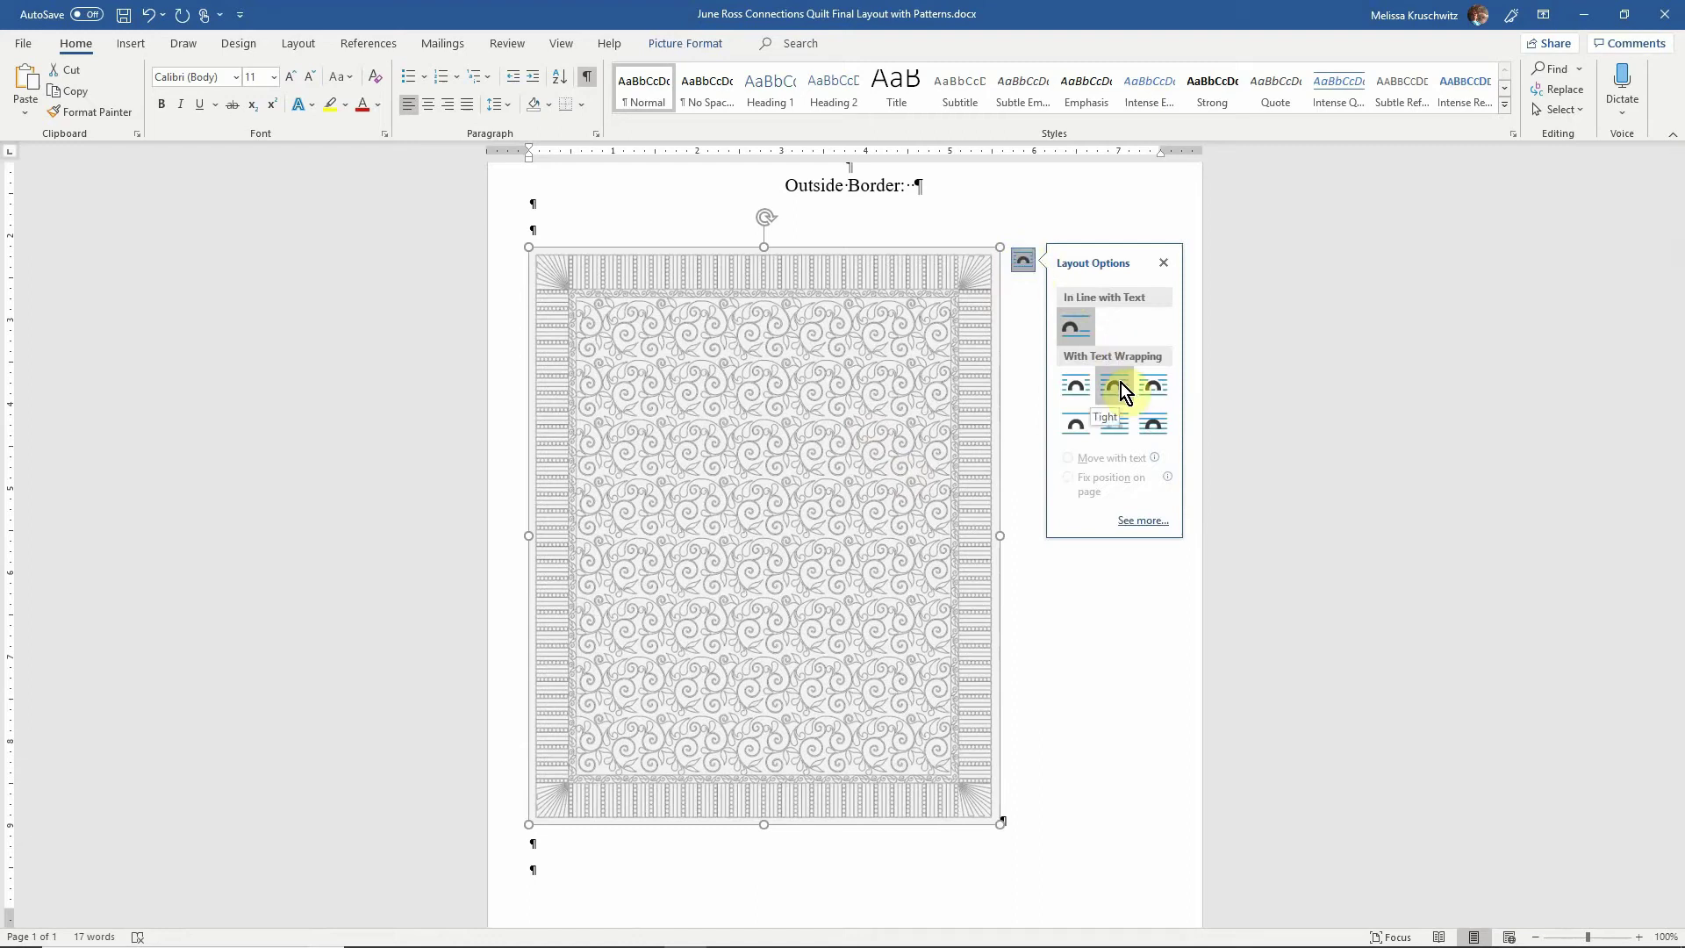
pyautogui.click(1114, 387)
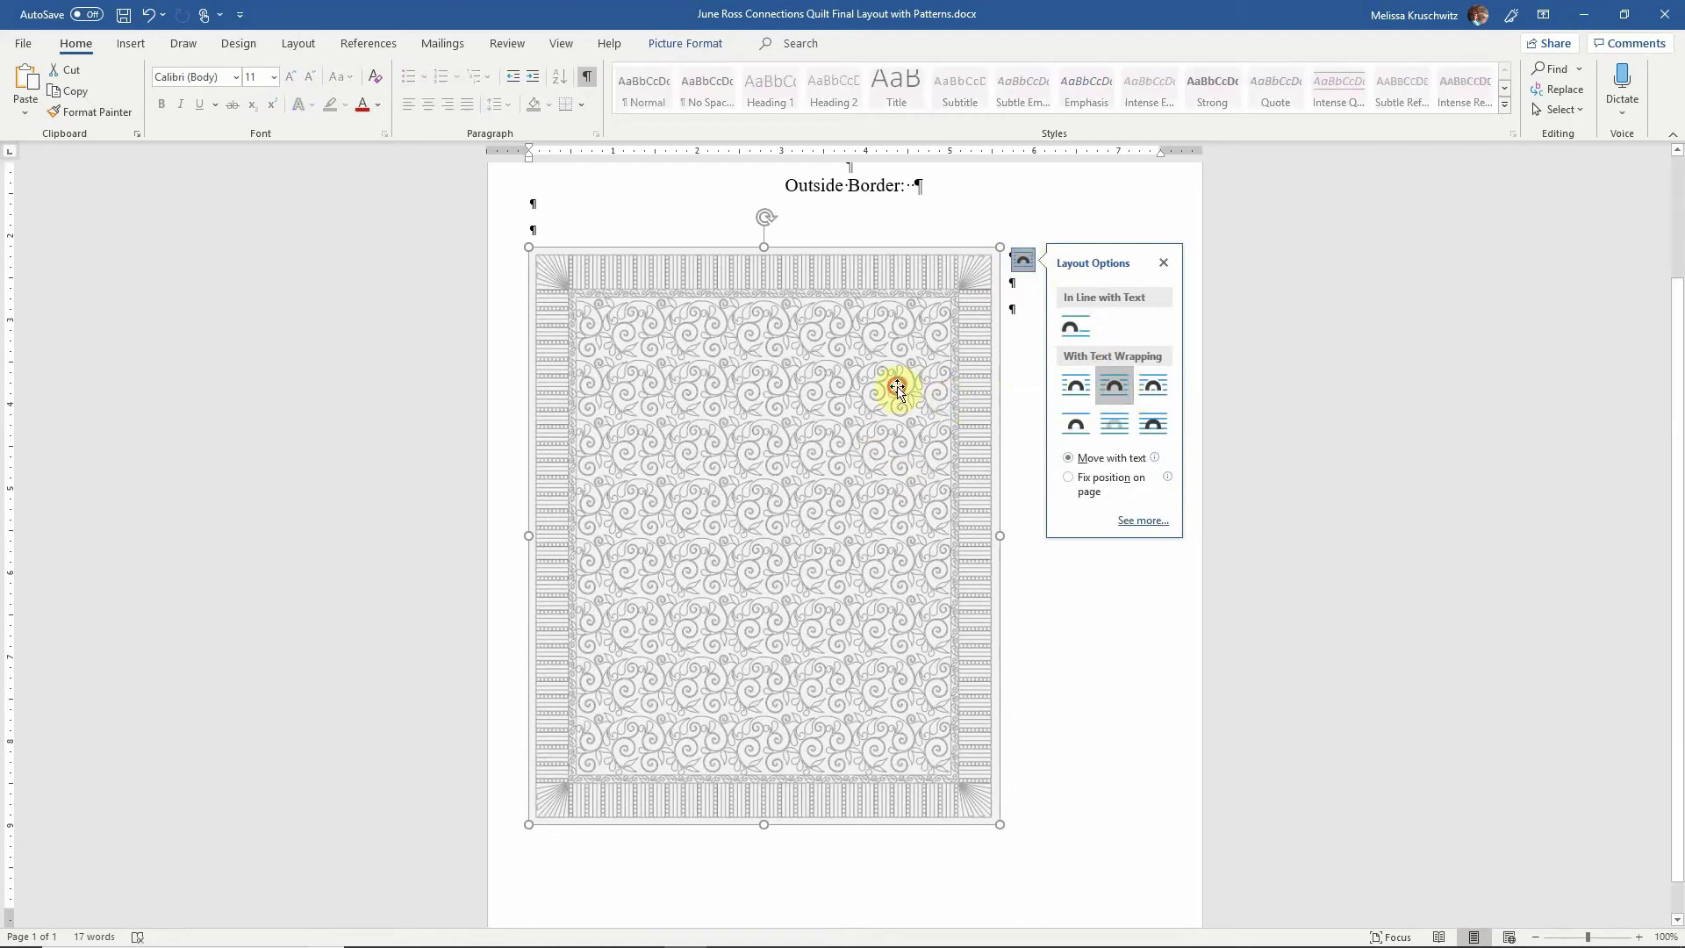
# - Enlarge the quilt image proportionally and center it on the page below the "Outside Border:" line
pyautogui.moveTo(1000, 824); pyautogui.dragTo(1070, 878)
pyautogui.moveTo(905, 464); pyautogui.dragTo(966, 448)
pyautogui.scroll(3, 1080, 421)
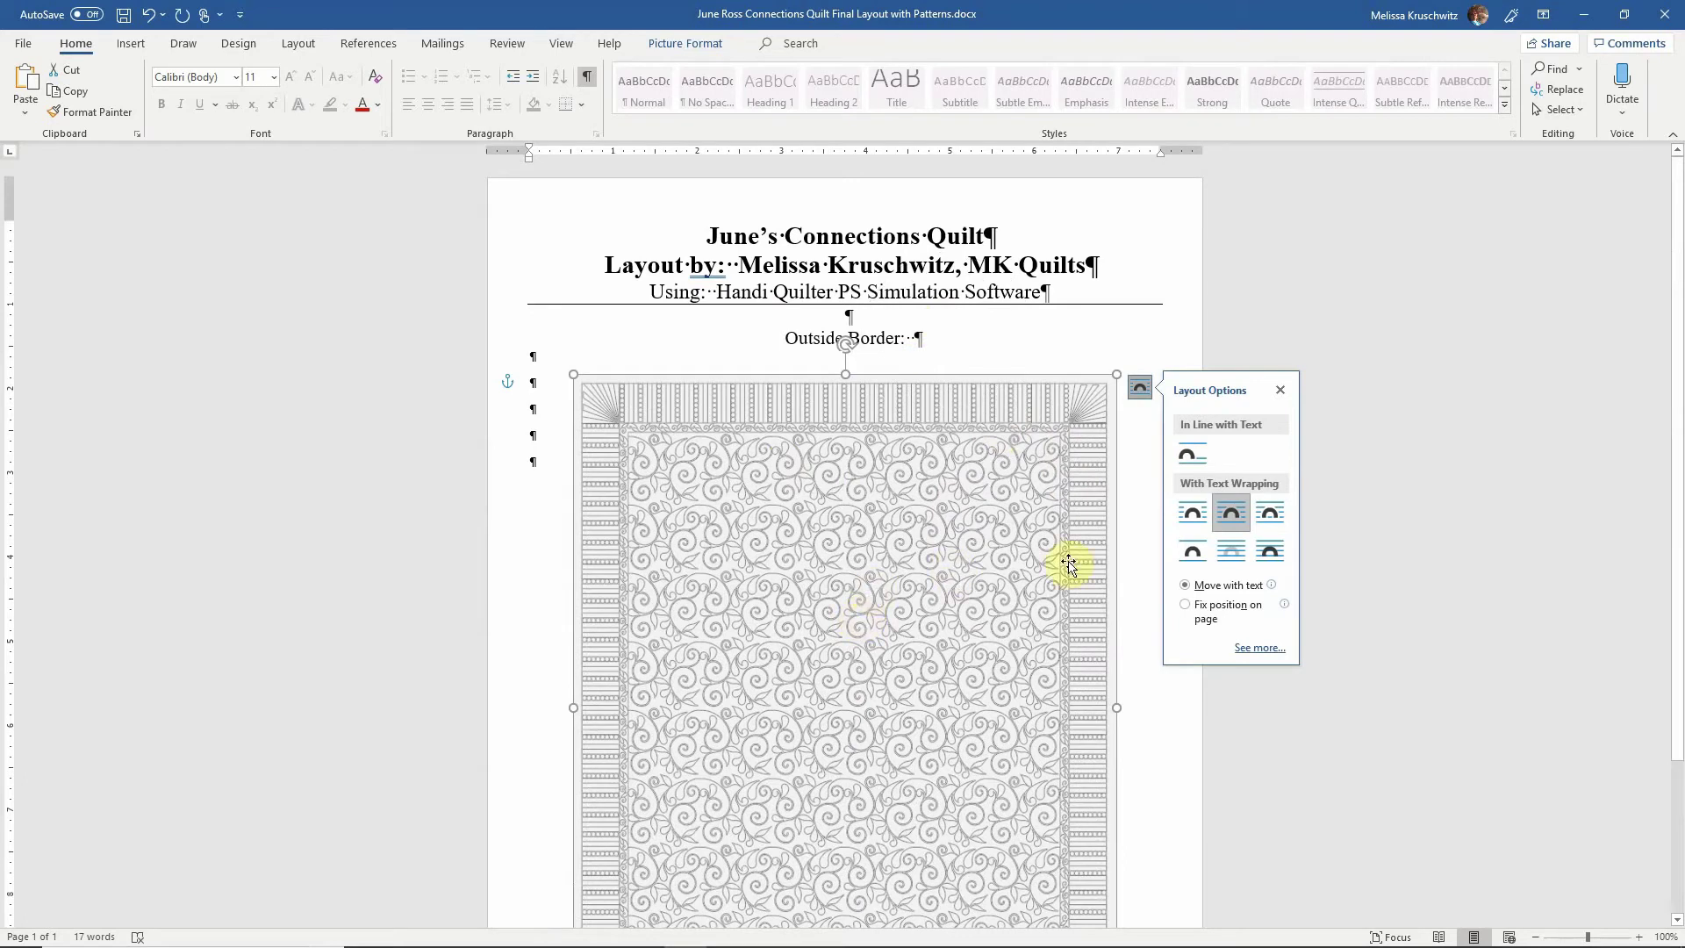
pyautogui.click(1163, 770)
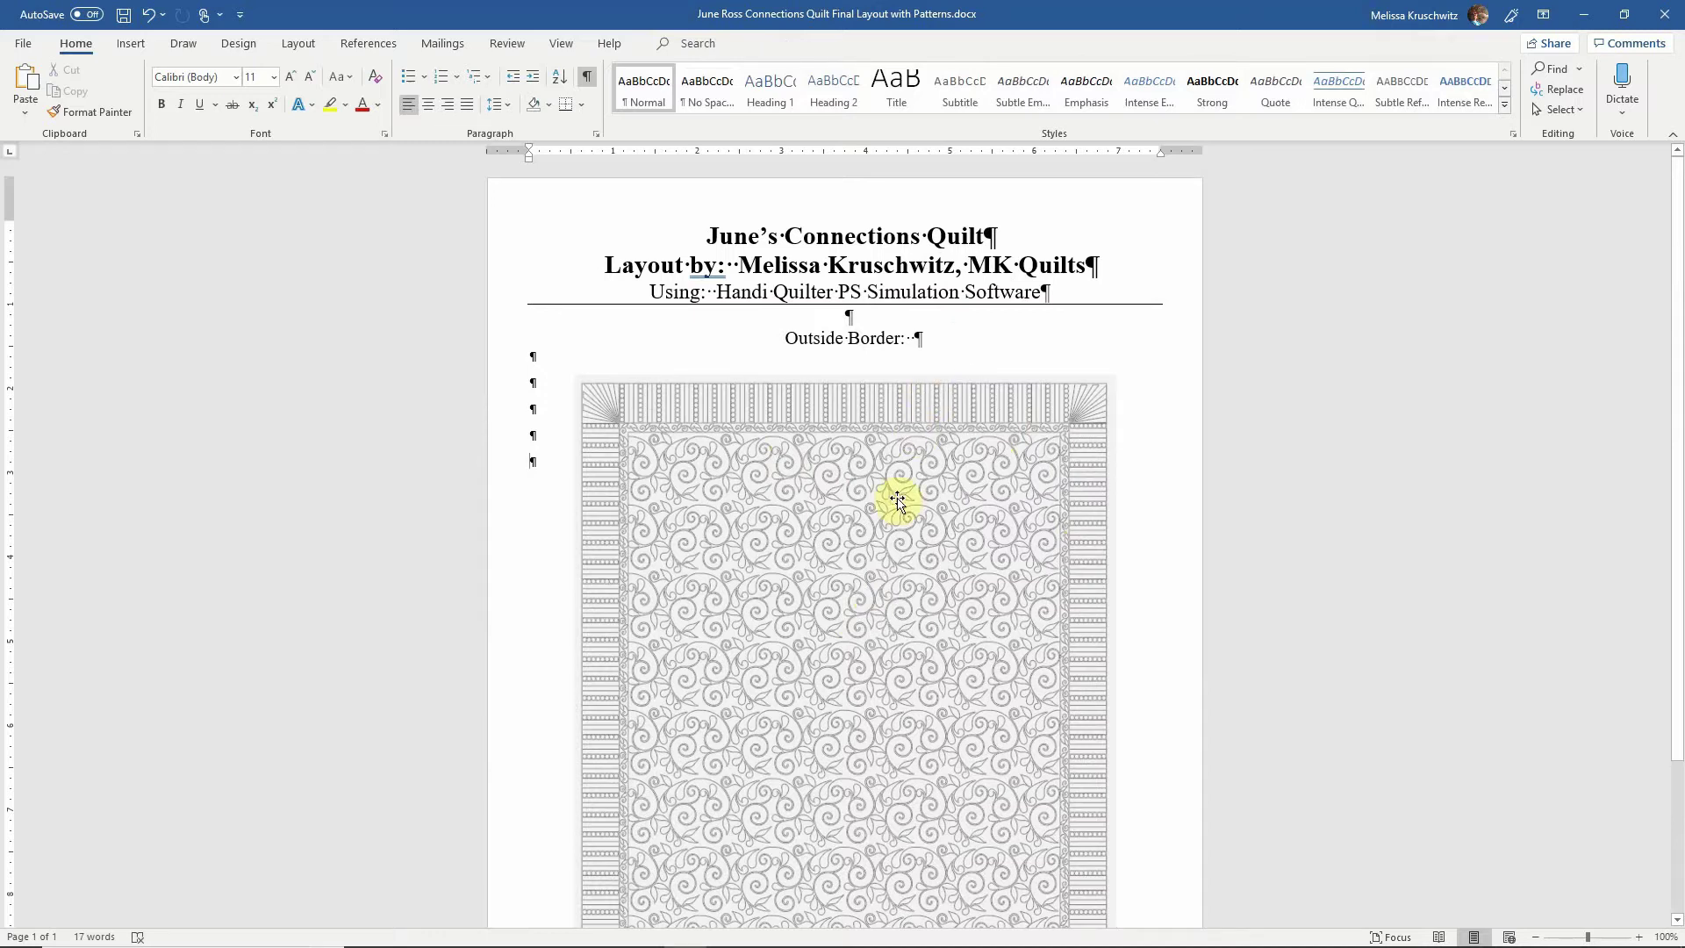
# - List patterns with designers: Outside Border Modern Border, Outer corner Piano Key corner, Sash Sweetheart Scroll, Inside E2E Feather Swirls B2B
pyautogui.click(941, 336)
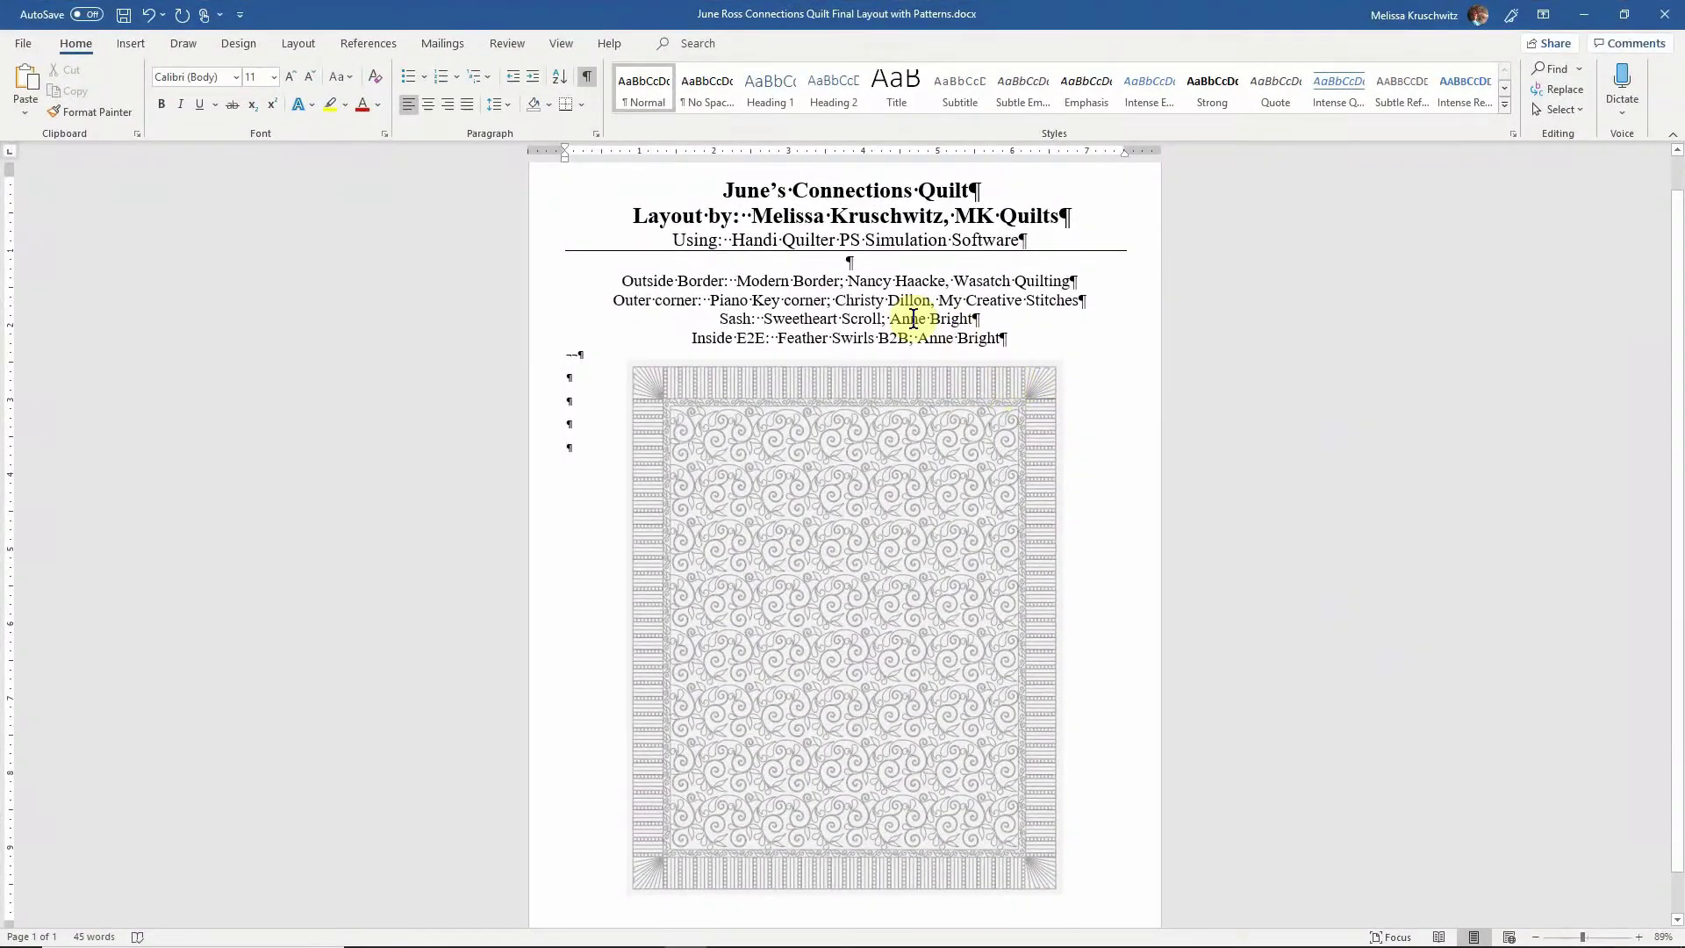
pyautogui.click(903, 339)
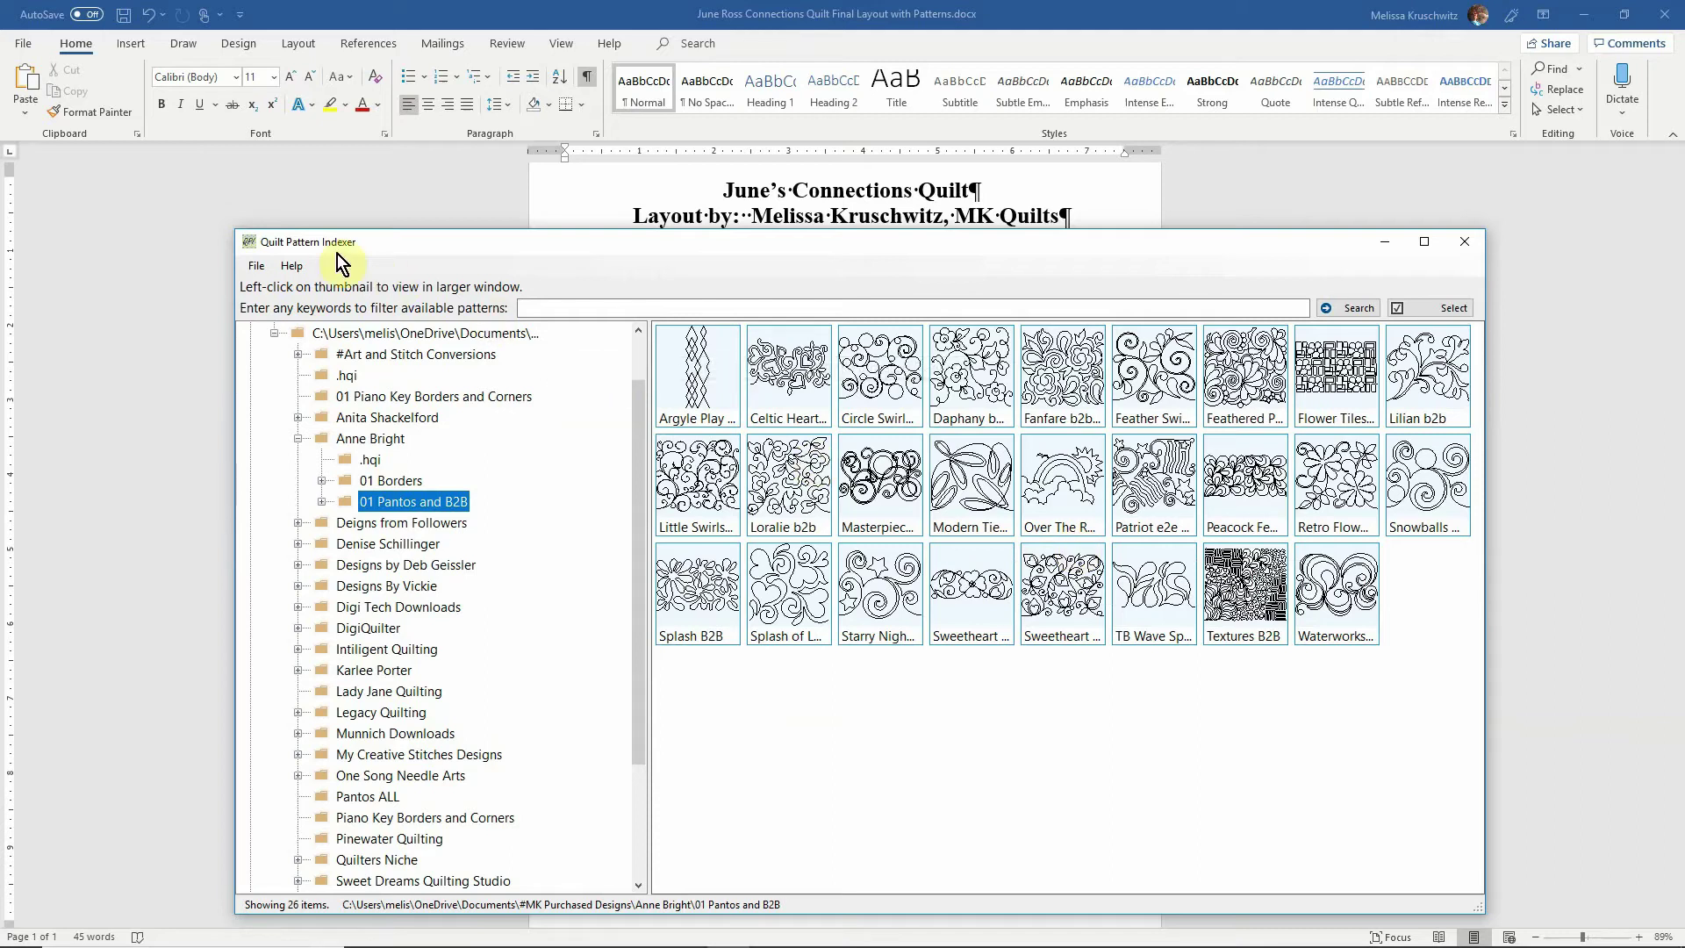
# - In Quilt Pattern Indexer, preview the Feather Swirls b2b pattern and look at the destination folder for copying its file
pyautogui.click(1154, 375)
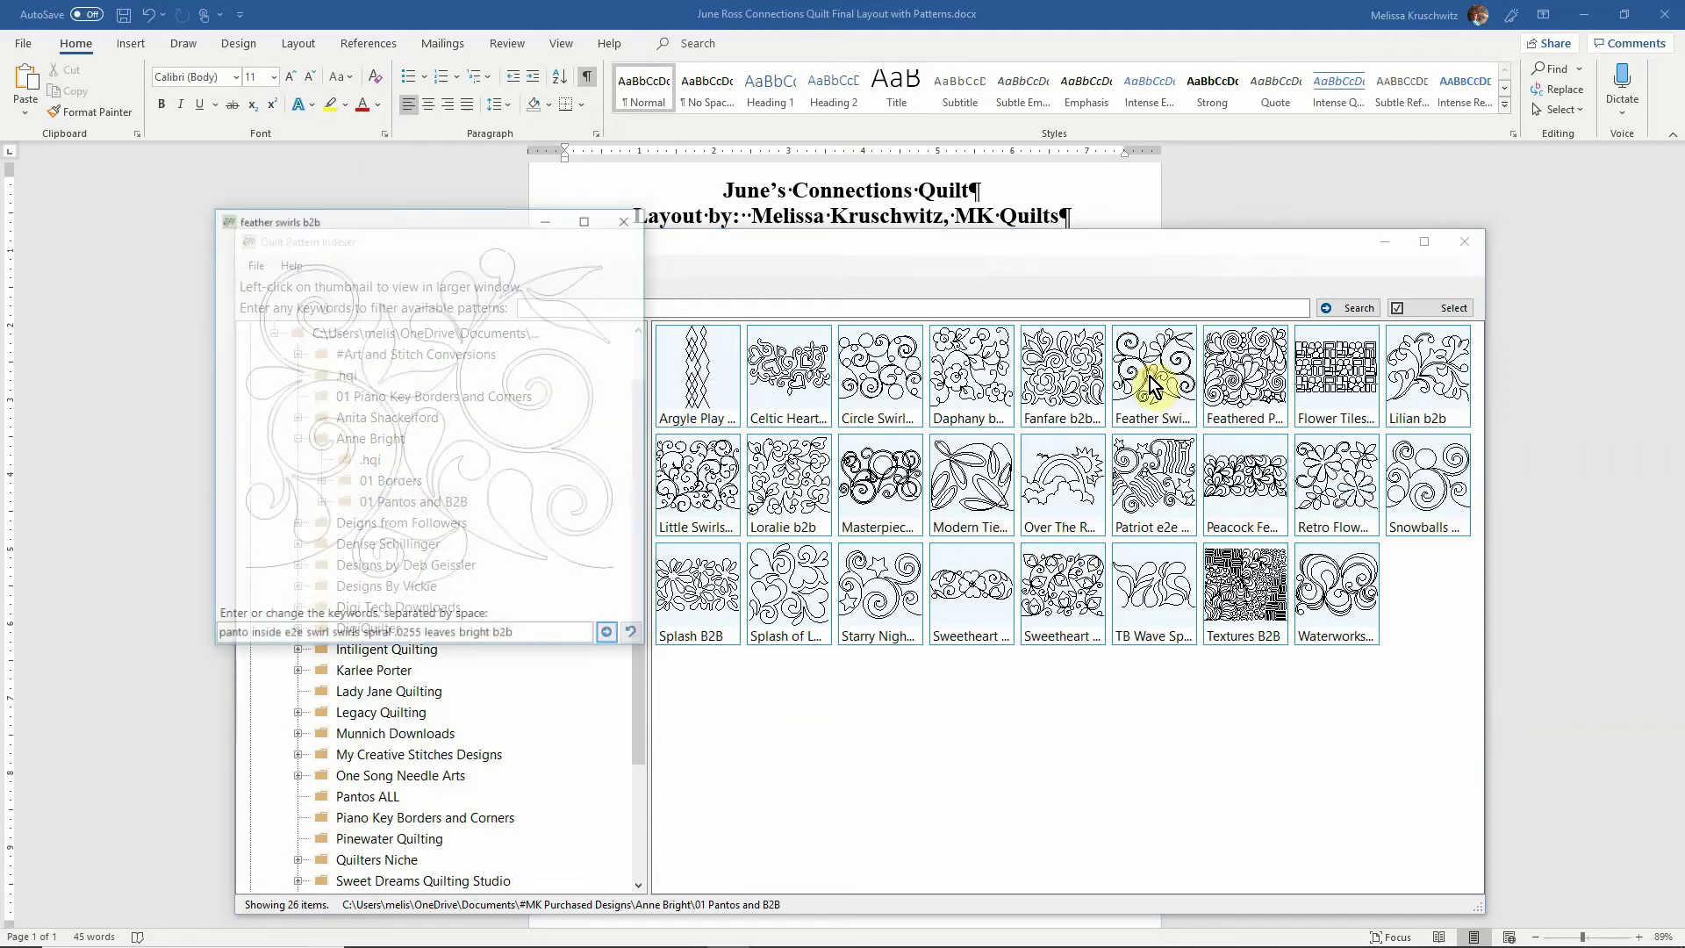
pyautogui.click(448, 455)
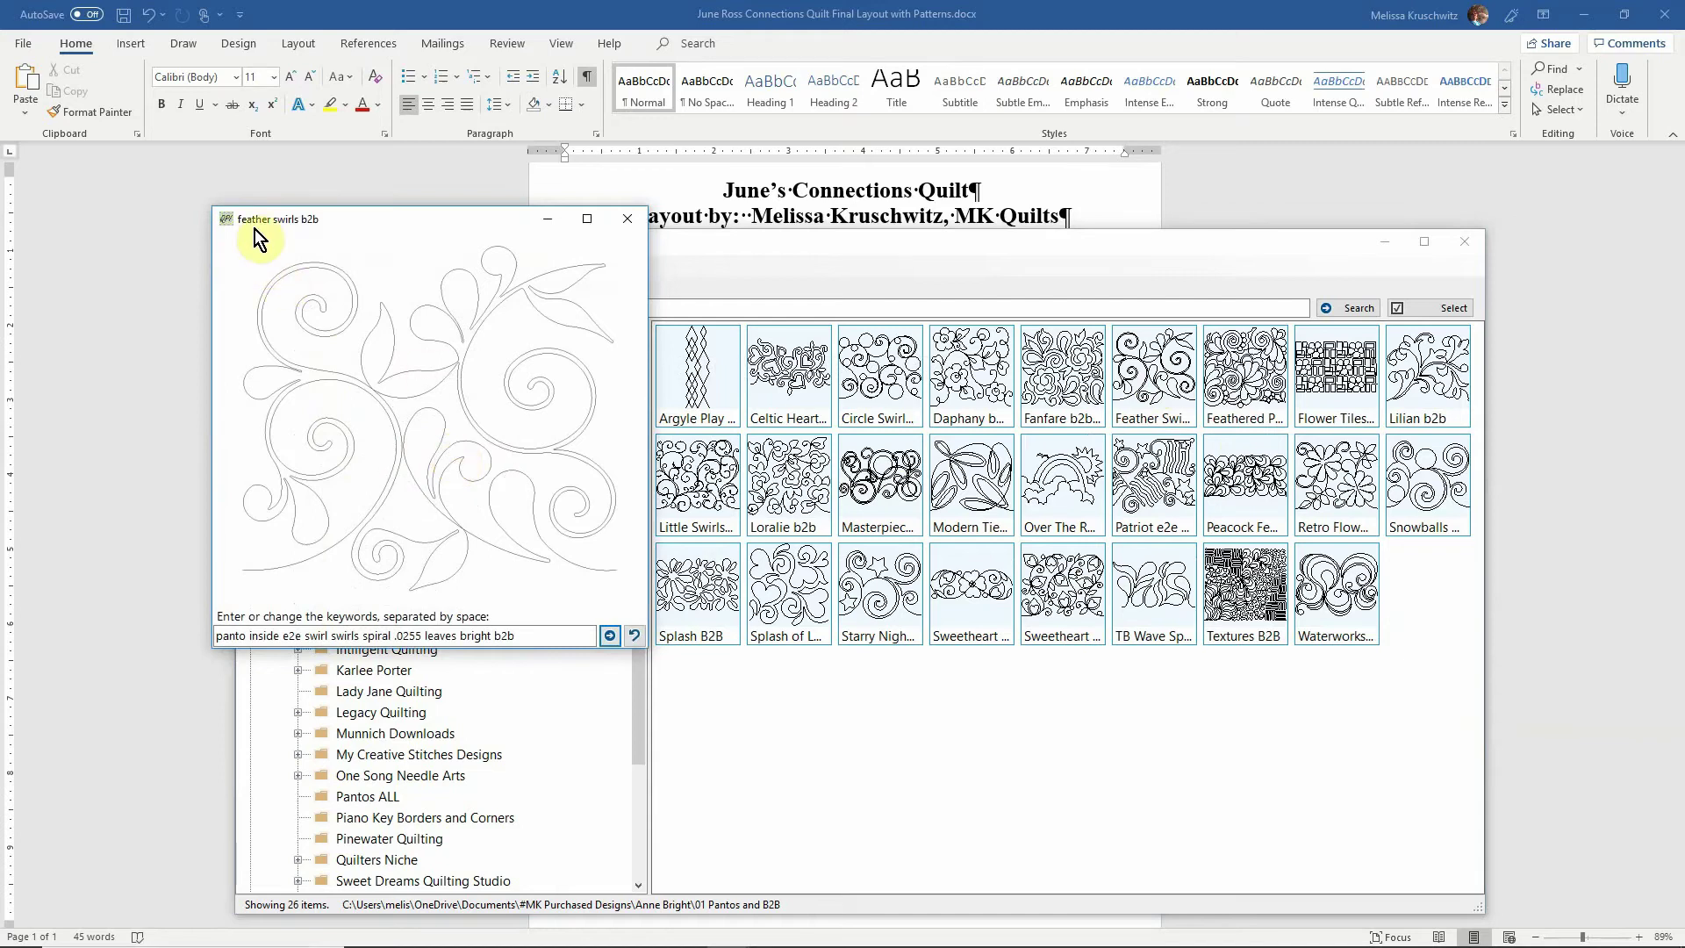
pyautogui.rightClick(451, 370)
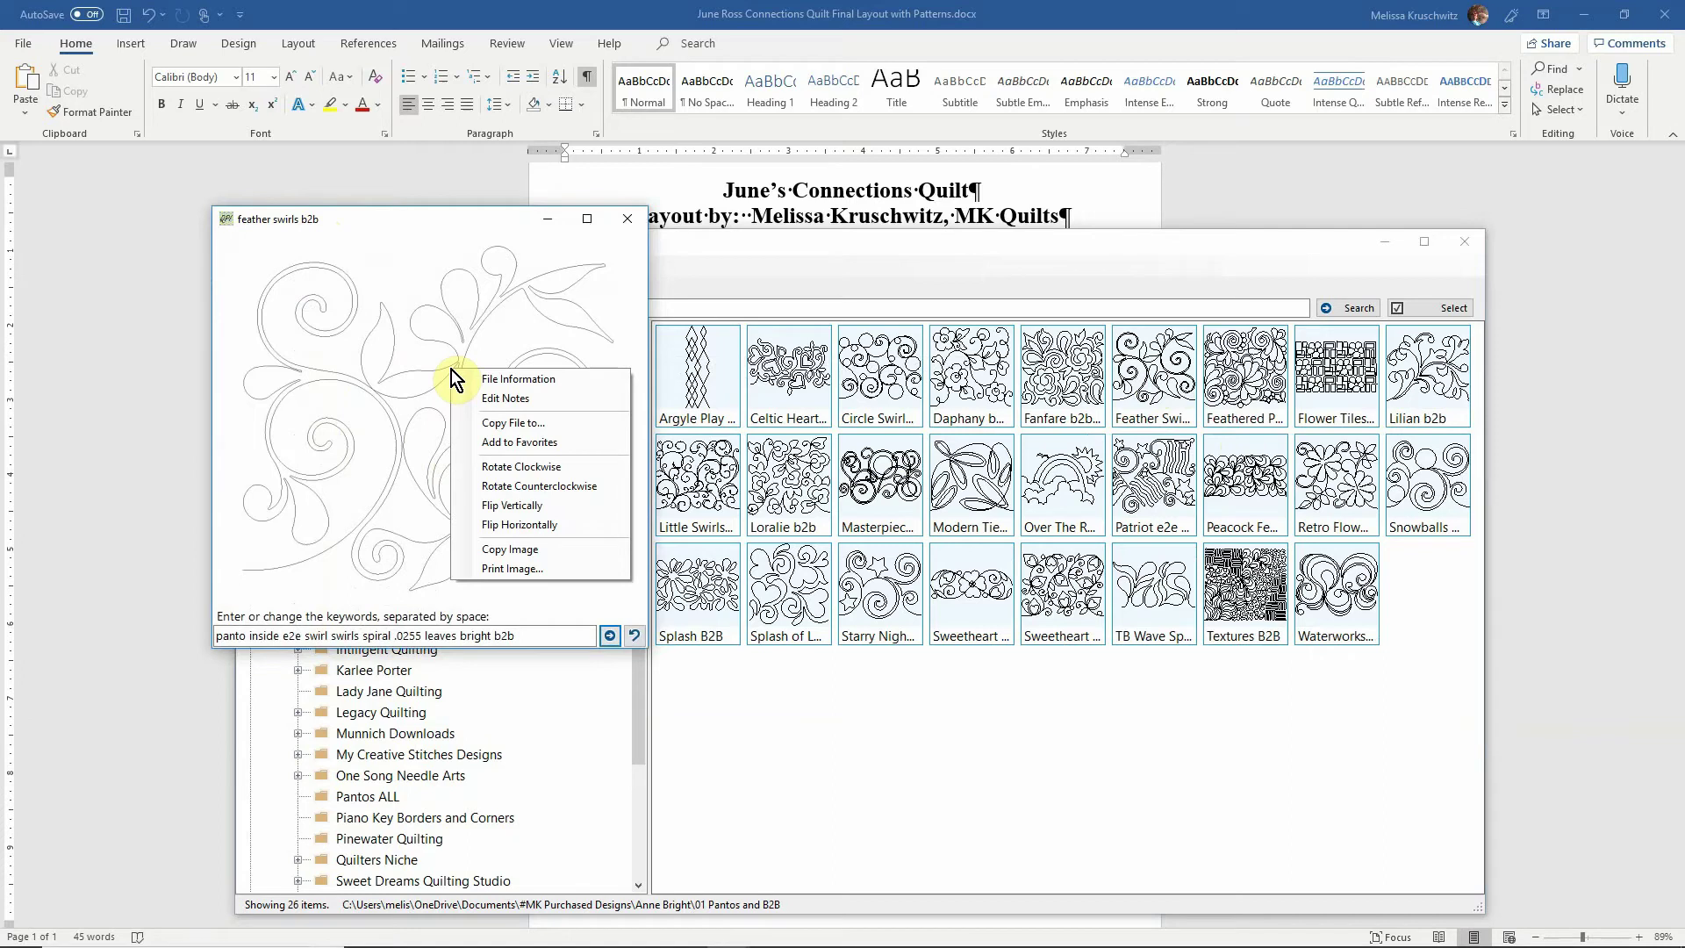
pyautogui.click(535, 425)
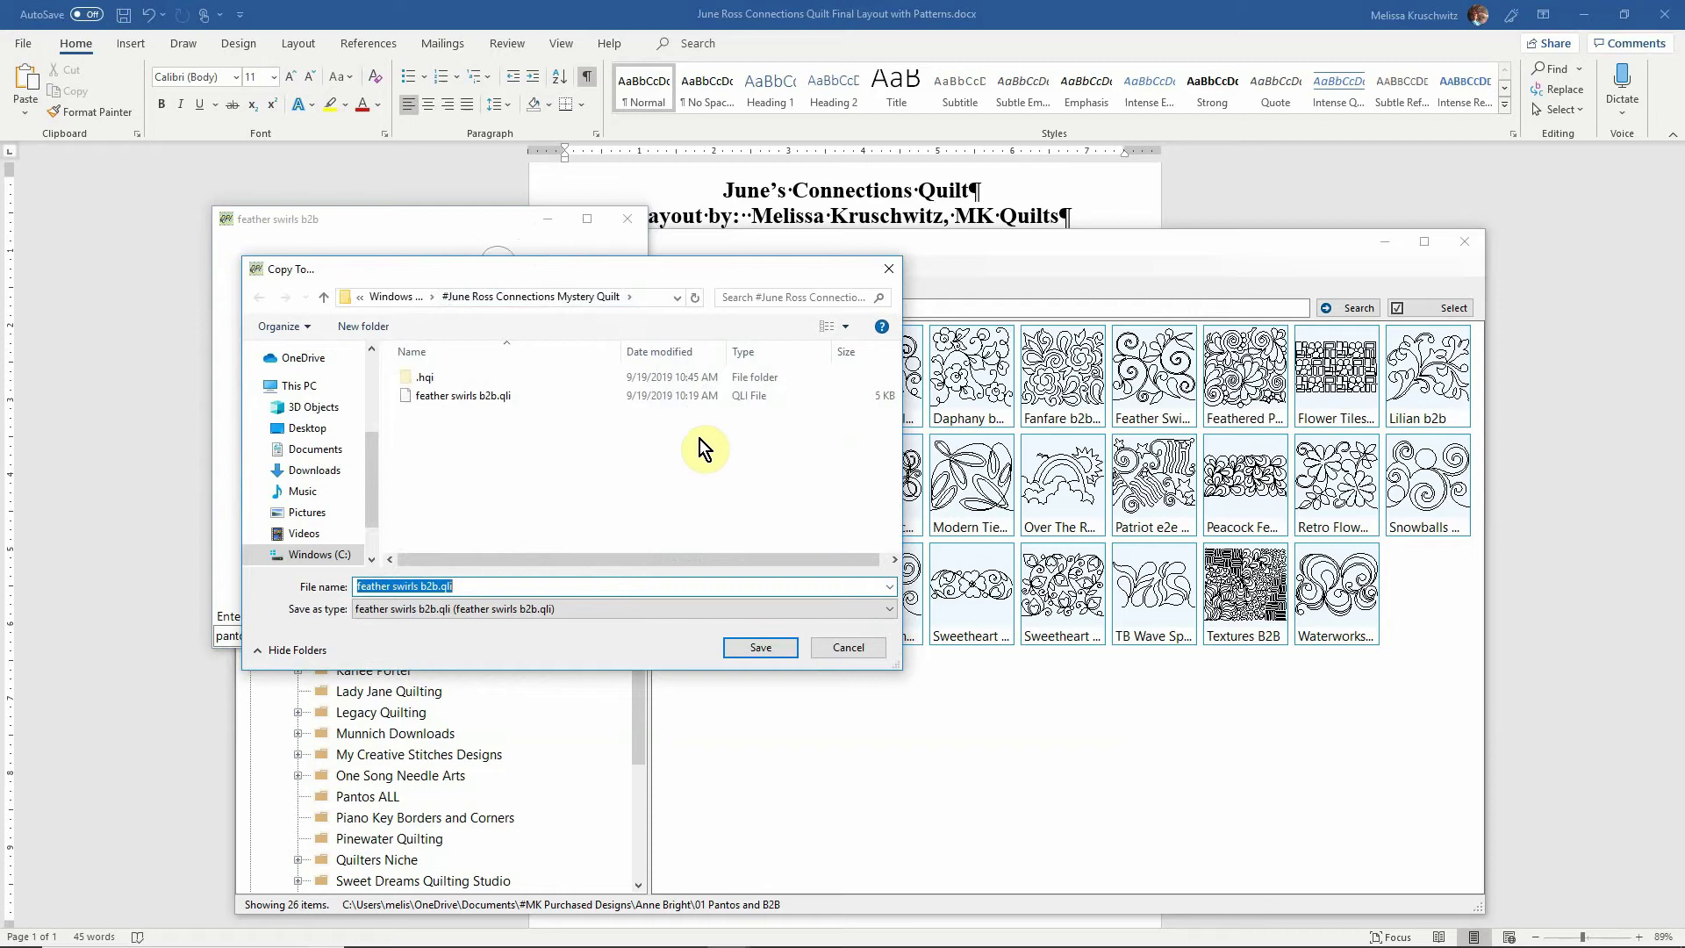
pyautogui.click(856, 647)
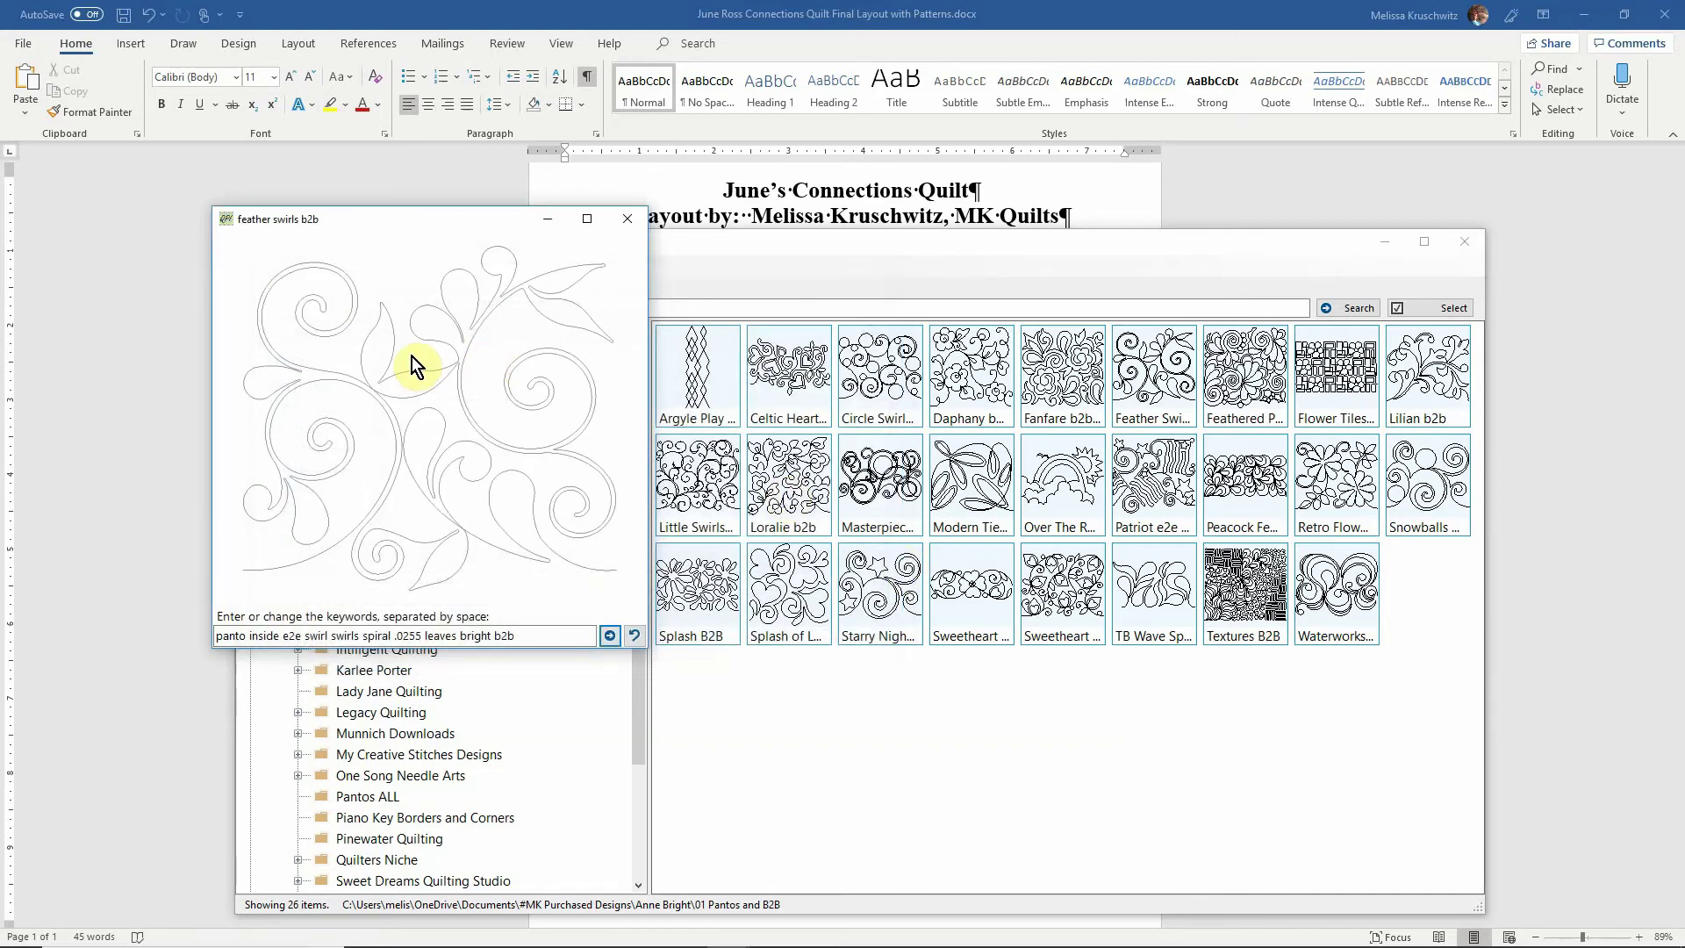
# - Read the file information of the Feather Swirls b2b pattern, then close the preview and return to the Word document
pyautogui.rightClick(488, 356)
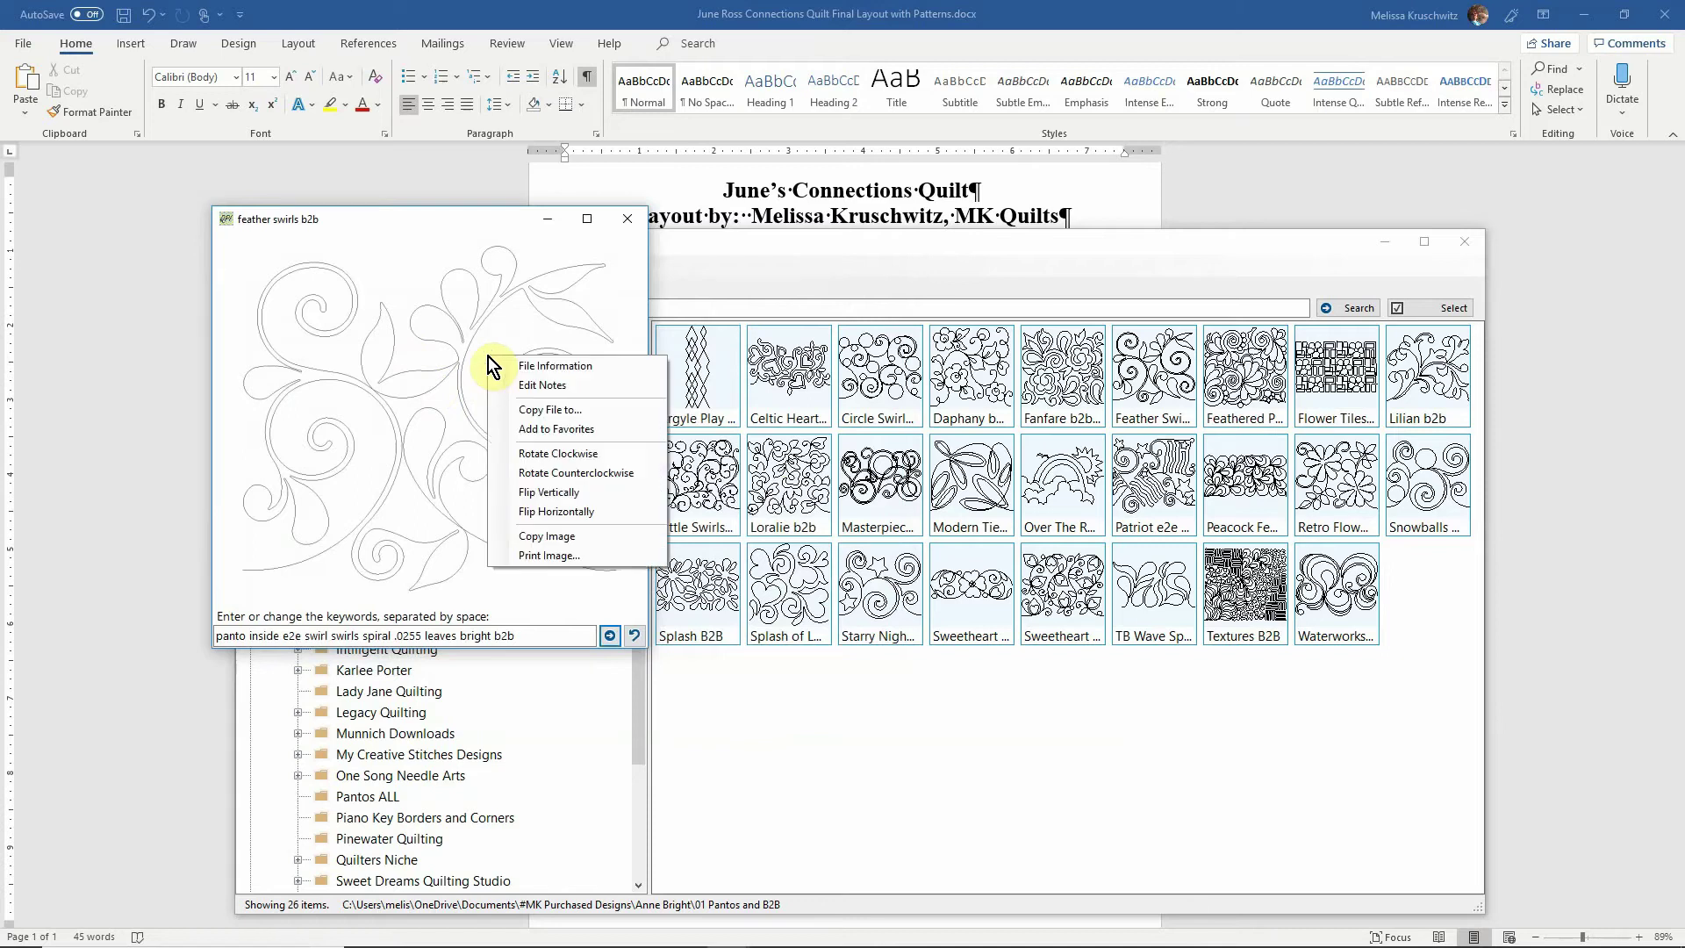
pyautogui.click(548, 369)
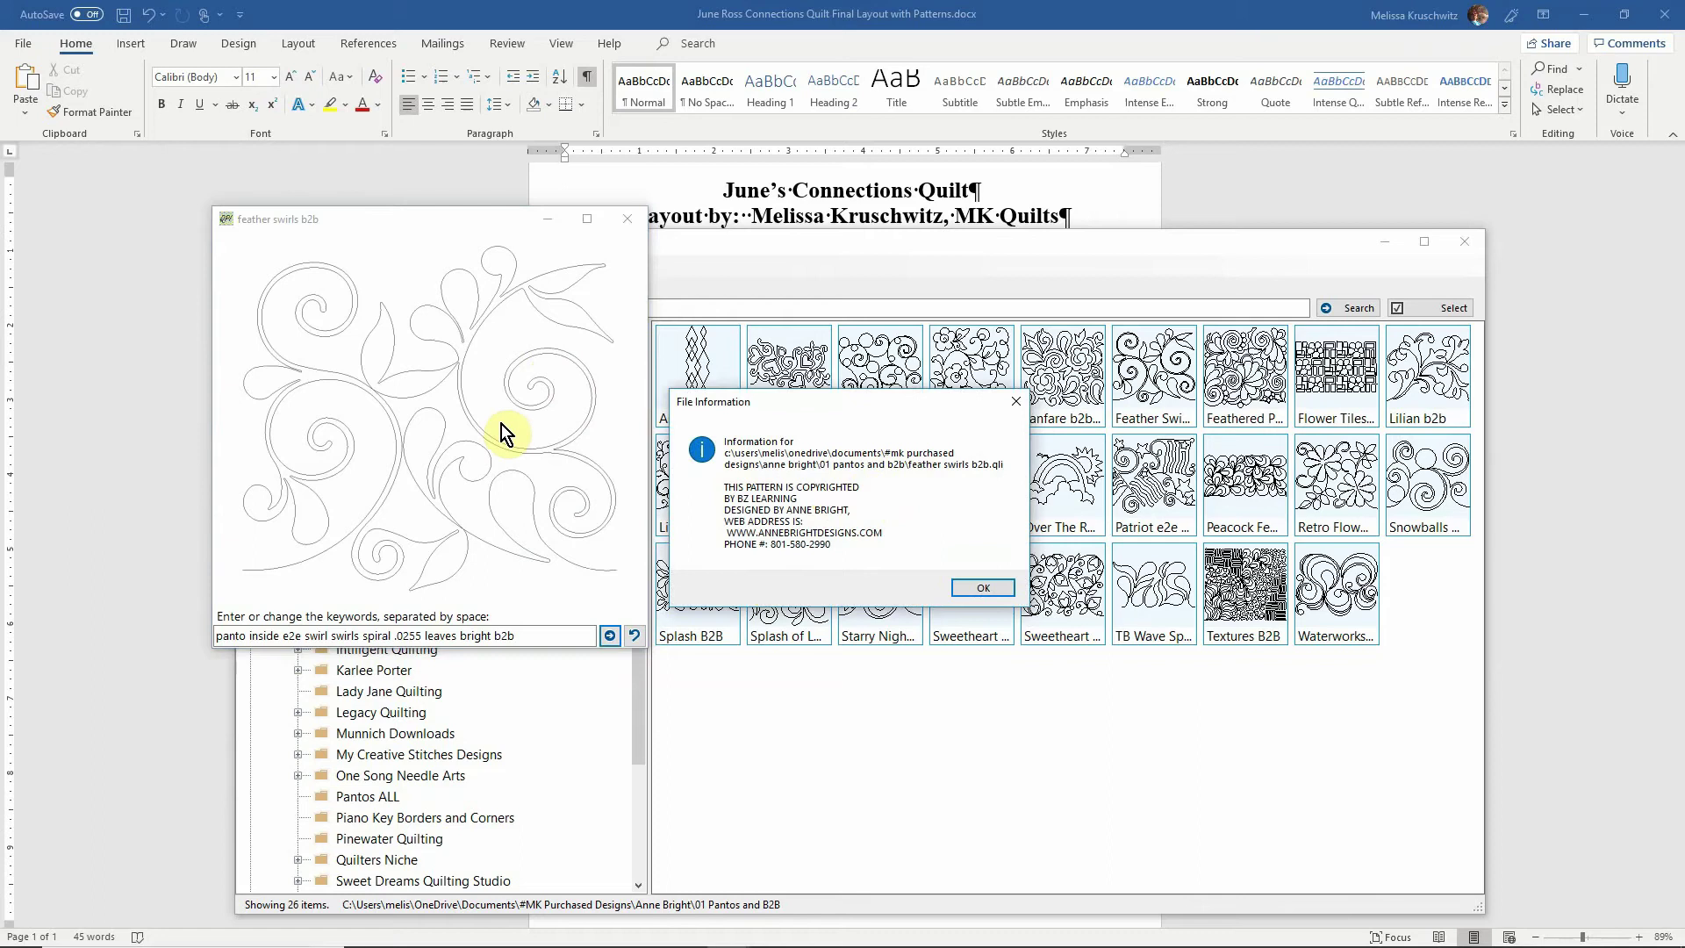
pyautogui.click(814, 523)
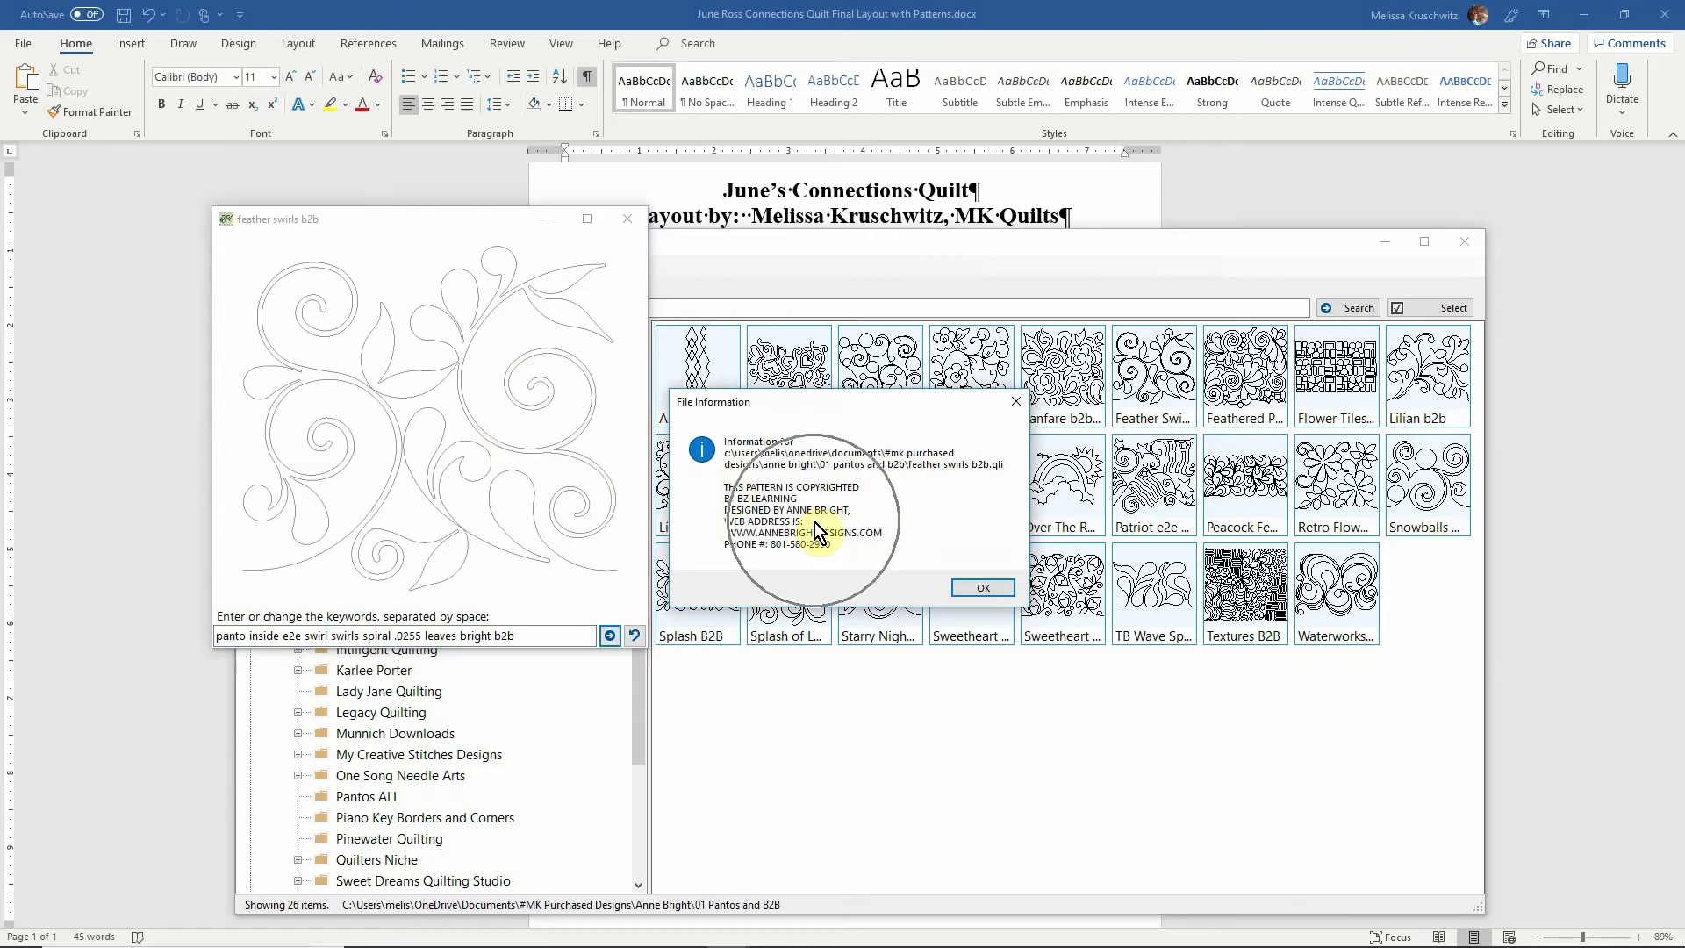
pyautogui.click(1015, 402)
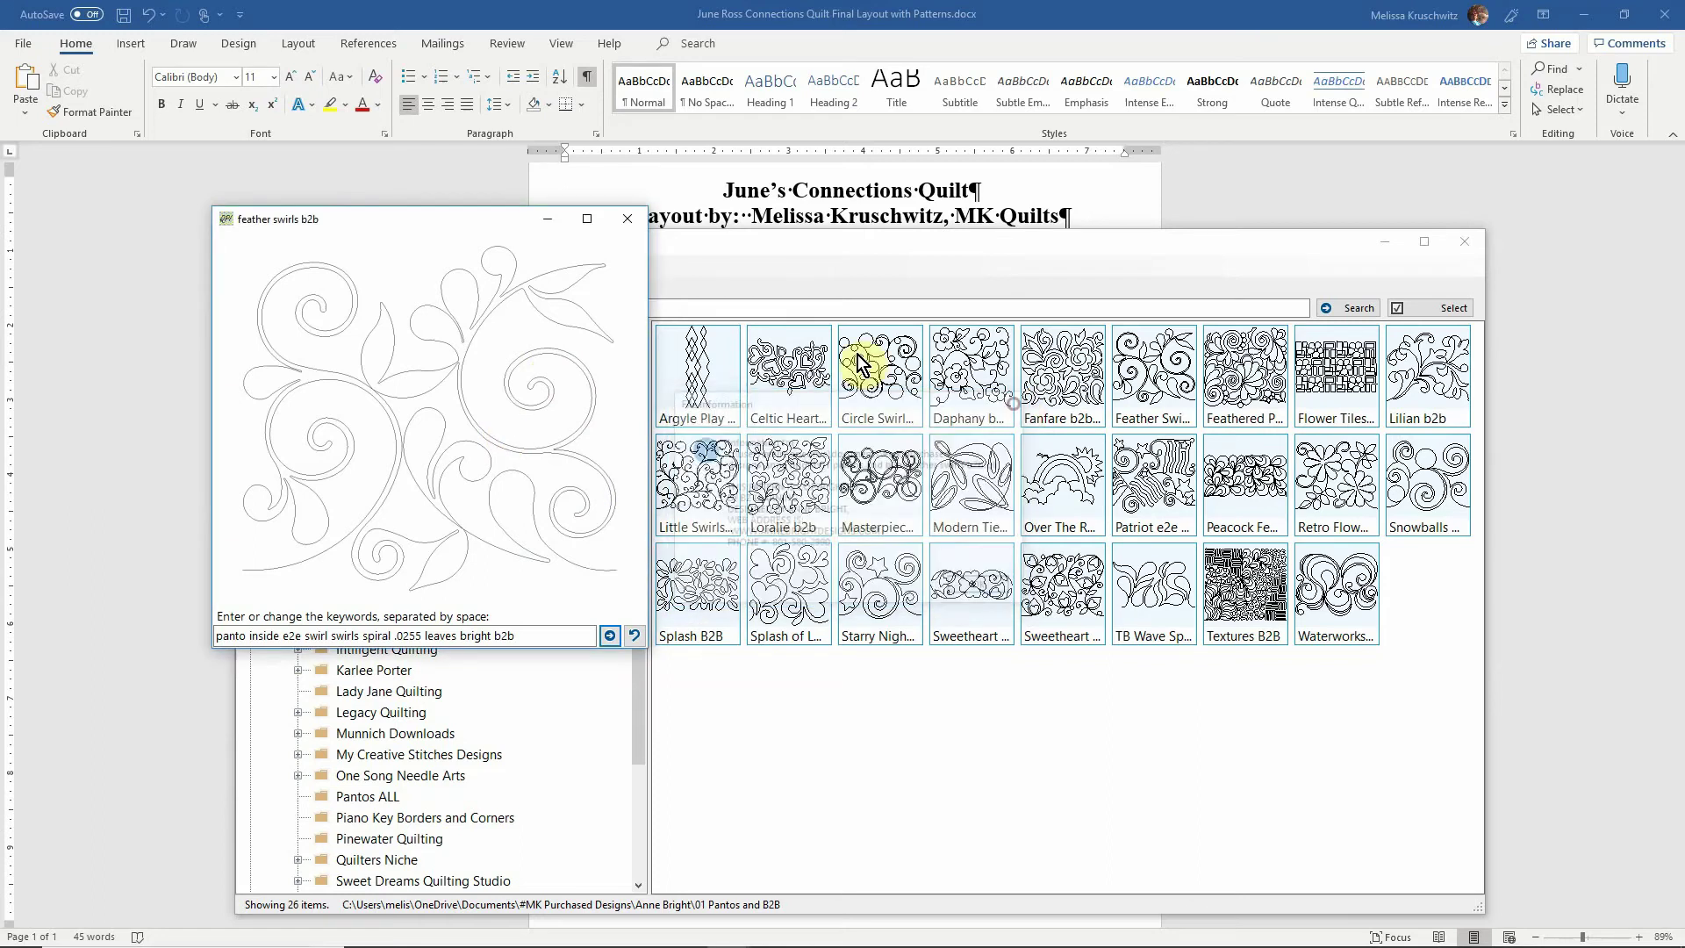
pyautogui.click(627, 219)
pyautogui.click(766, 203)
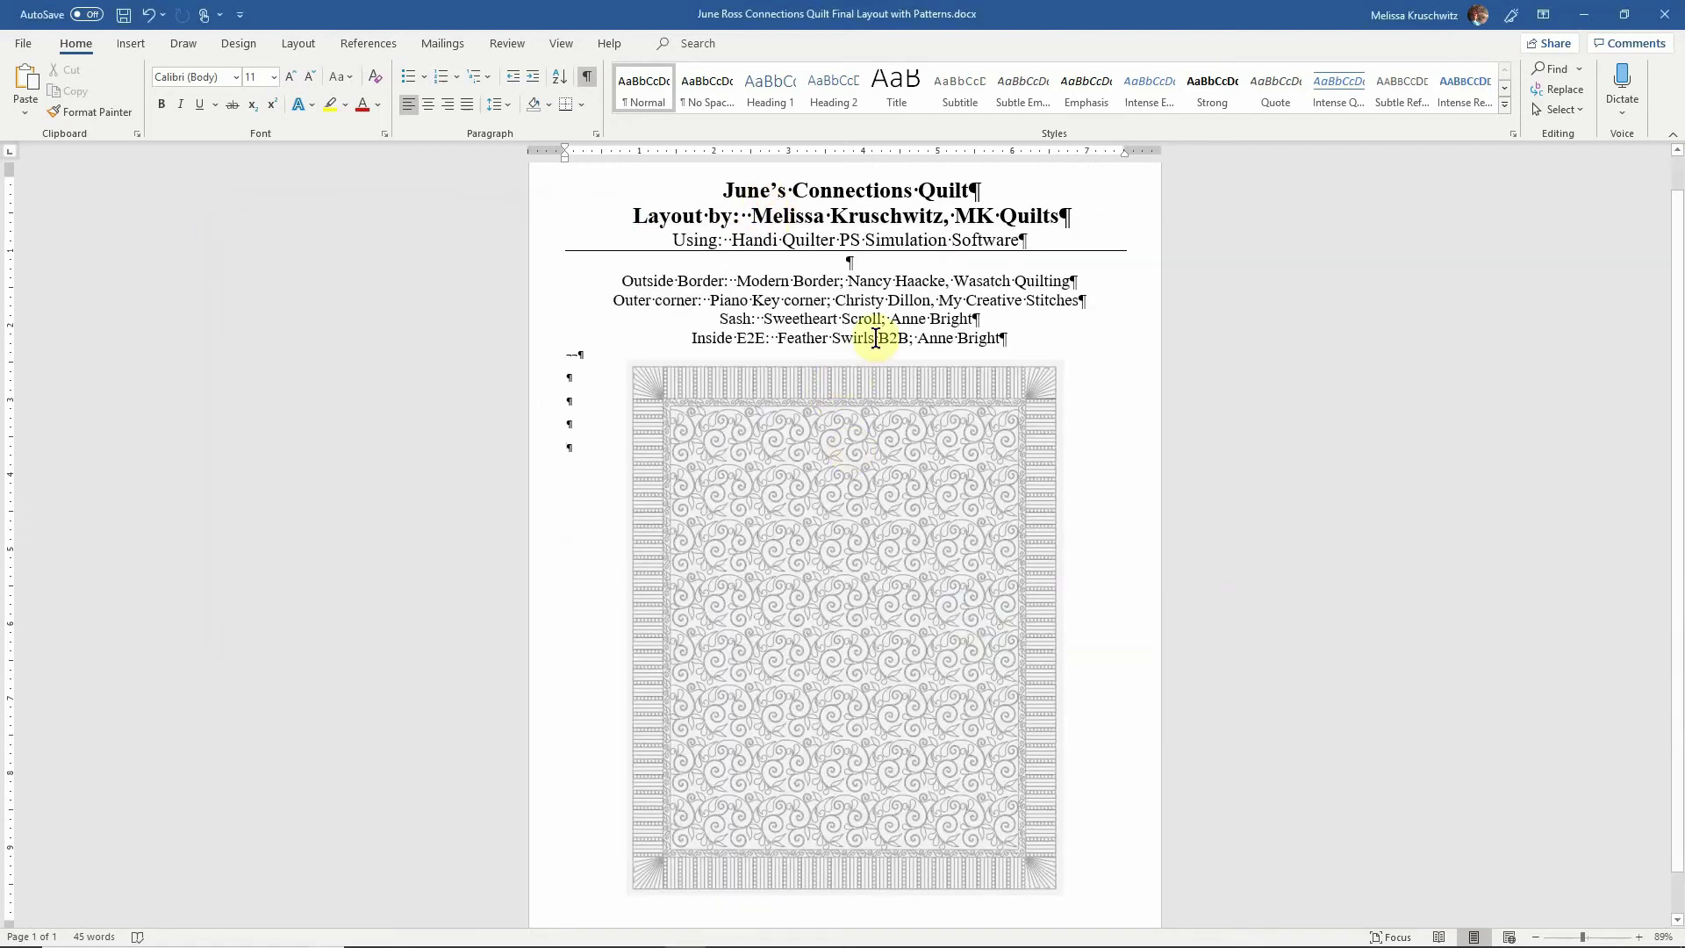
pyautogui.click(908, 295)
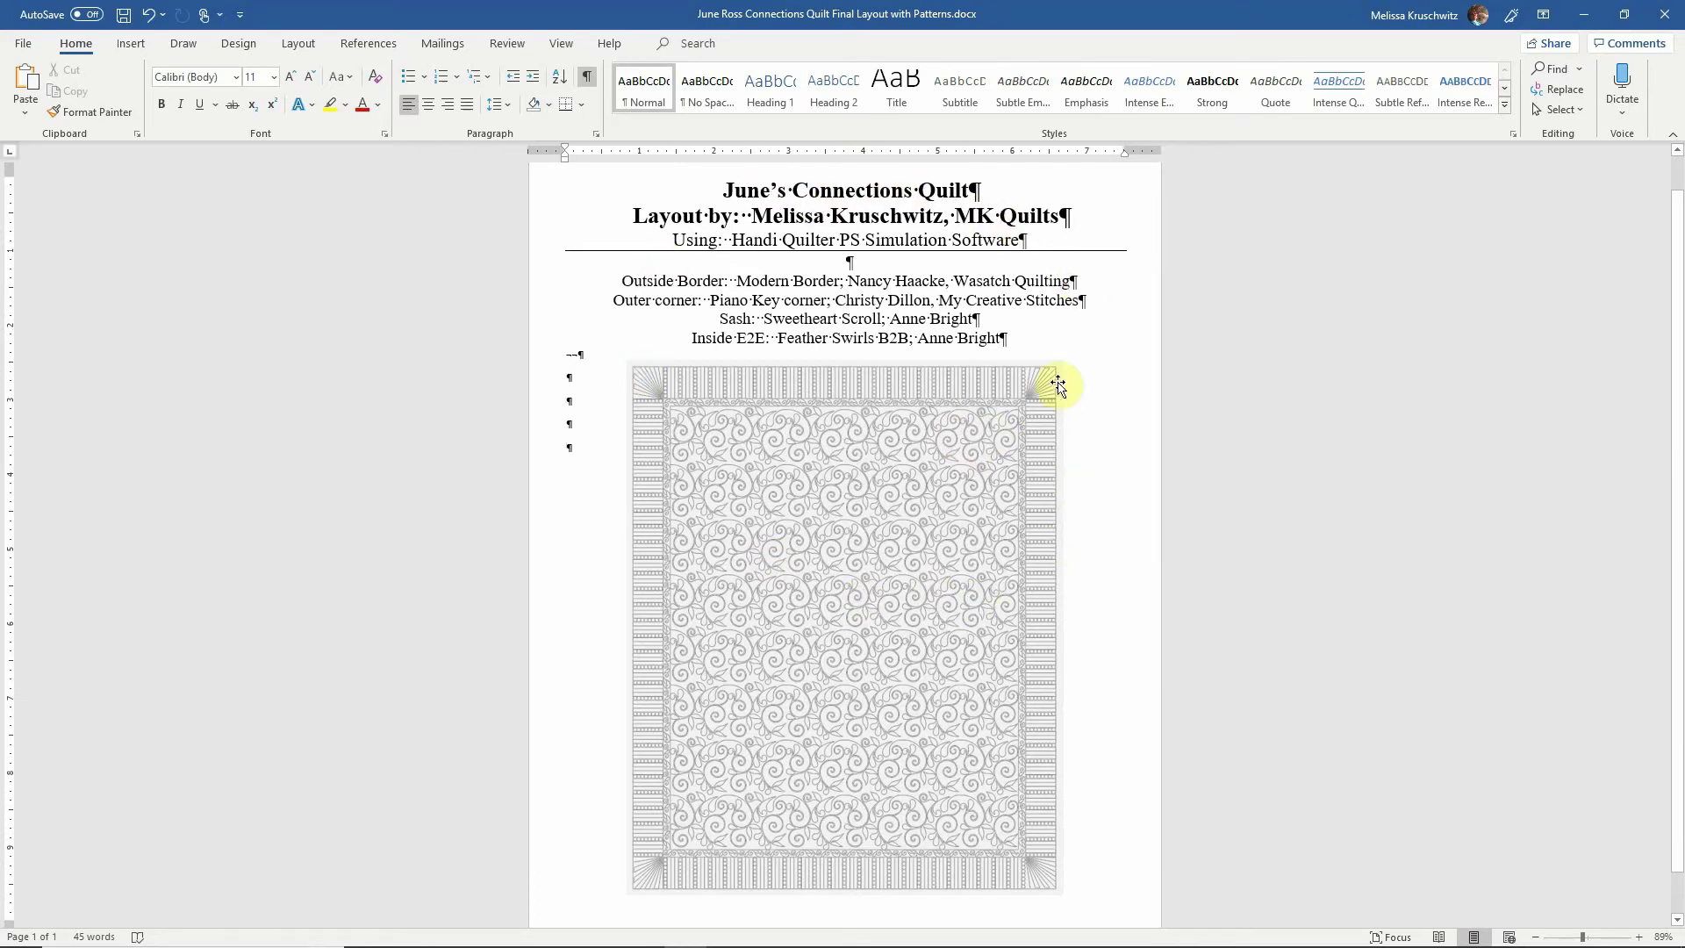
pyautogui.click(902, 29)
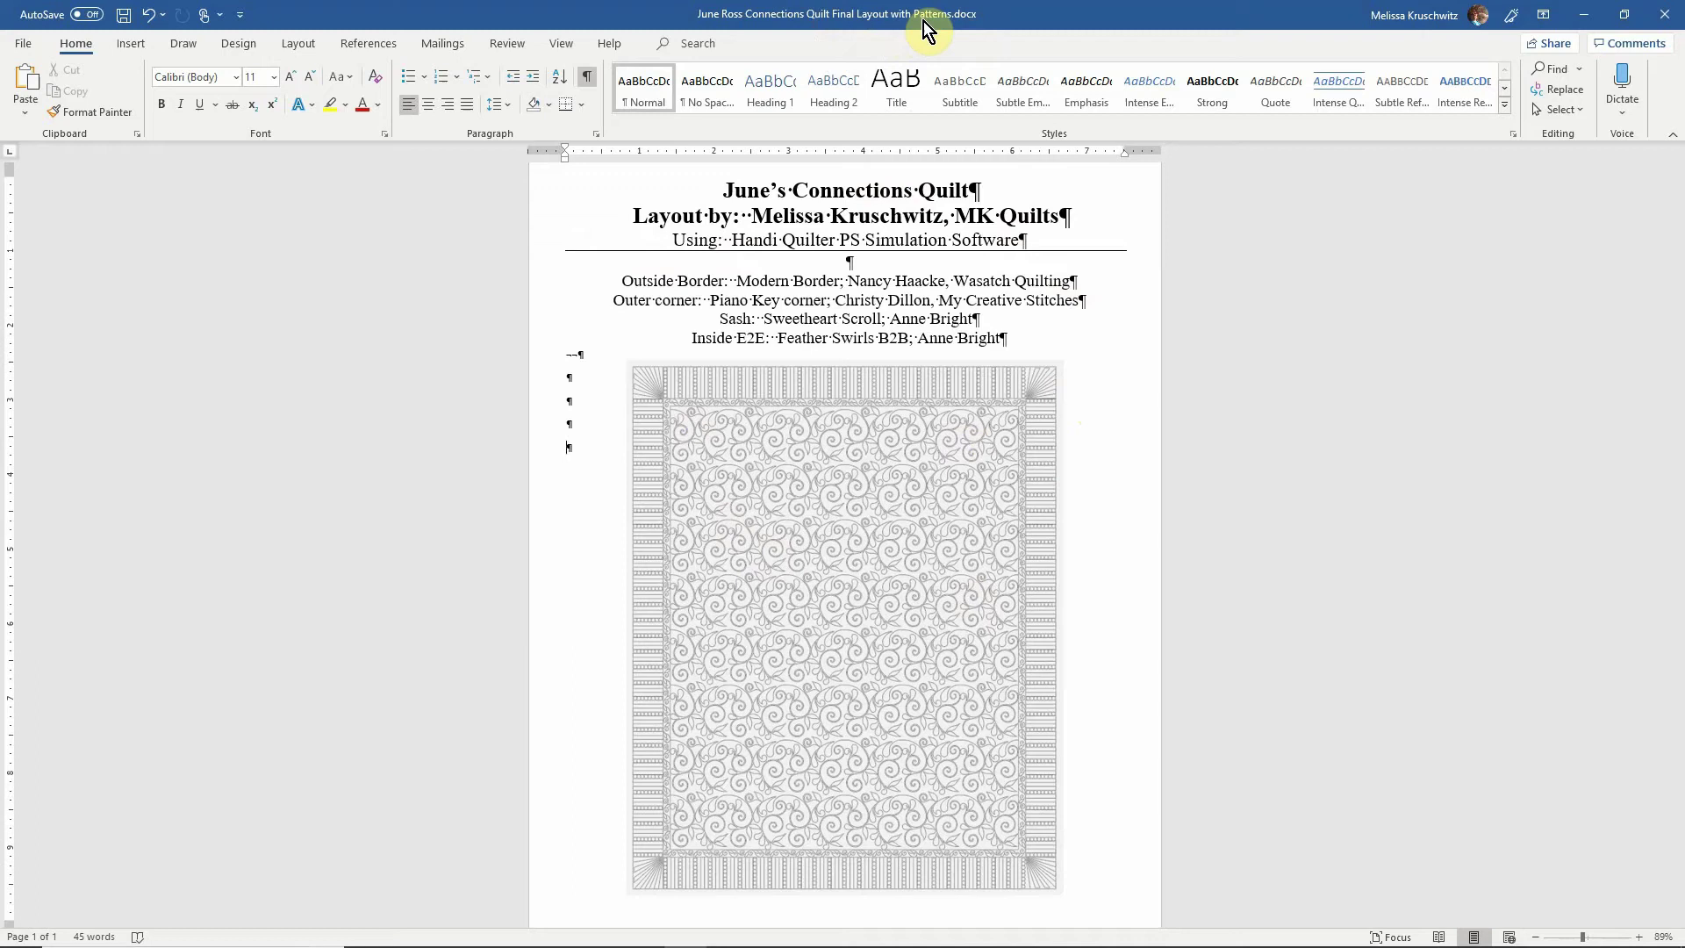
pyautogui.click(902, 309)
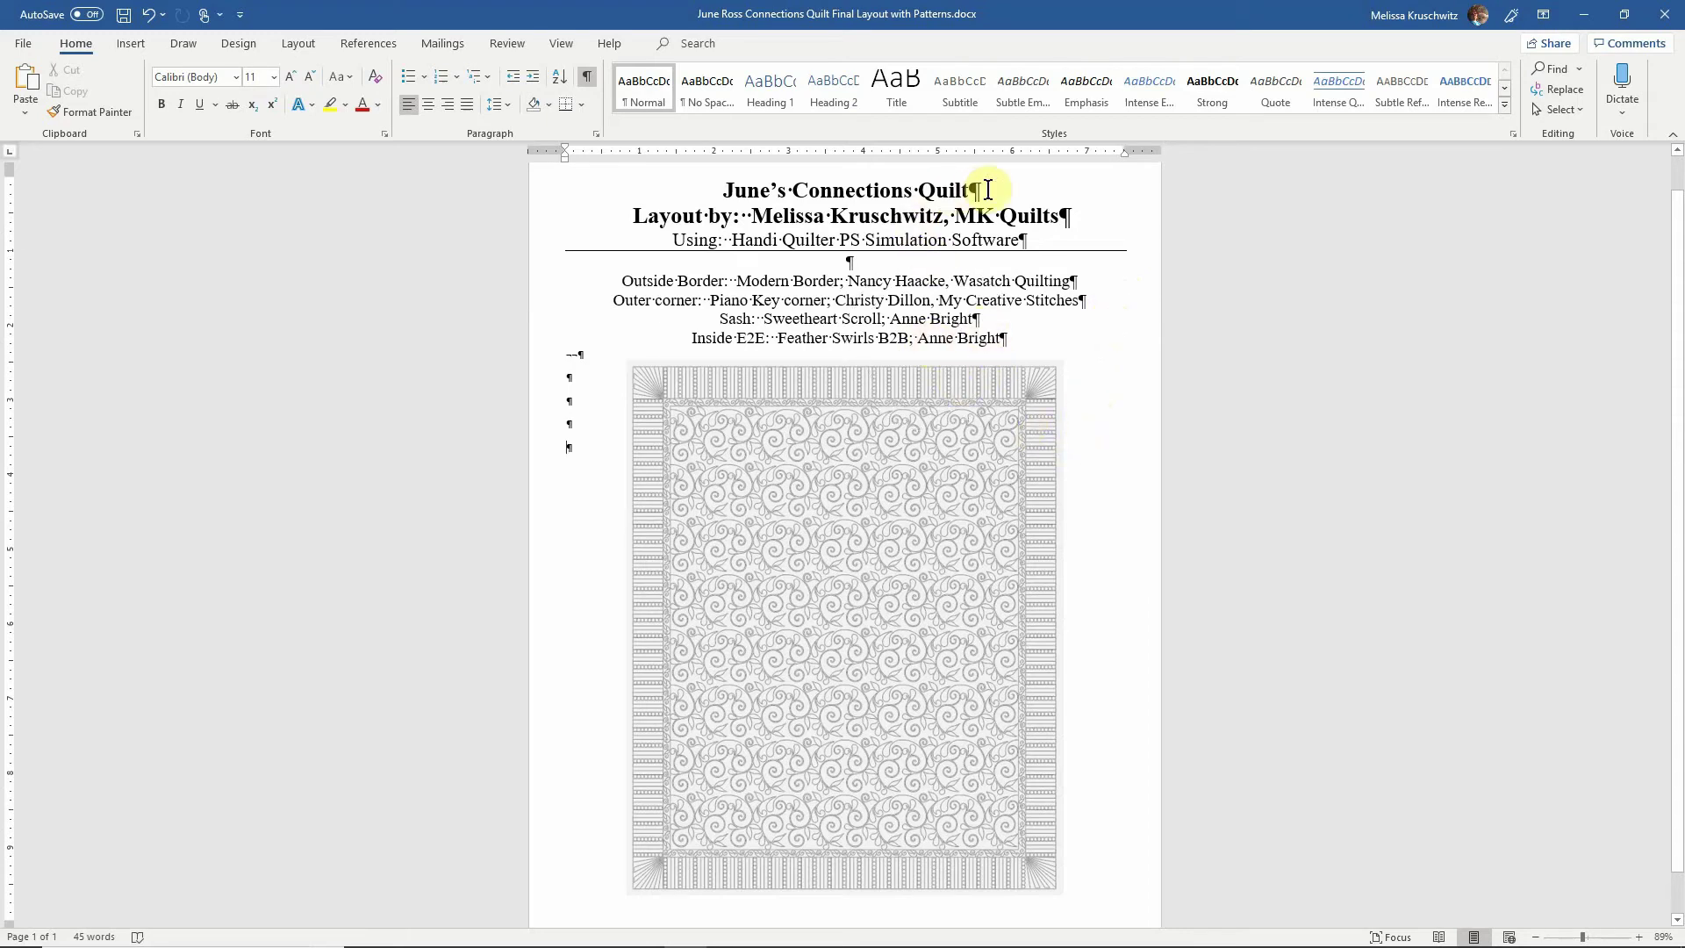
# - Hide the formatting marks to view the layout page without paragraph symbols
pyautogui.click(576, 395)
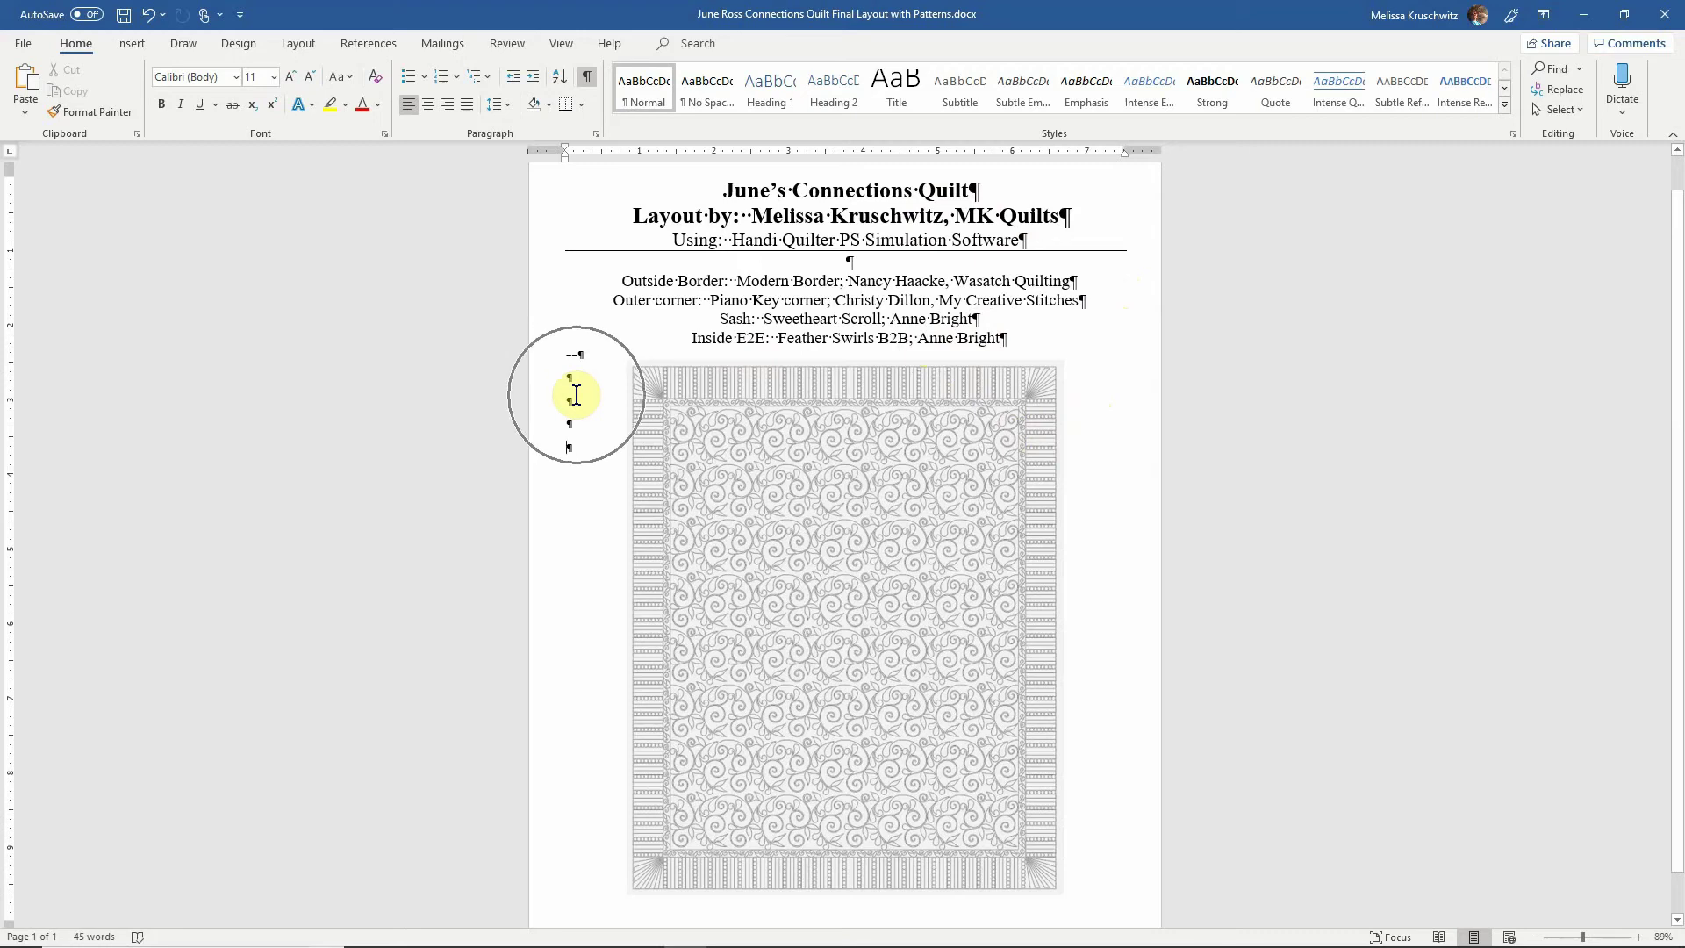
pyautogui.click(575, 395)
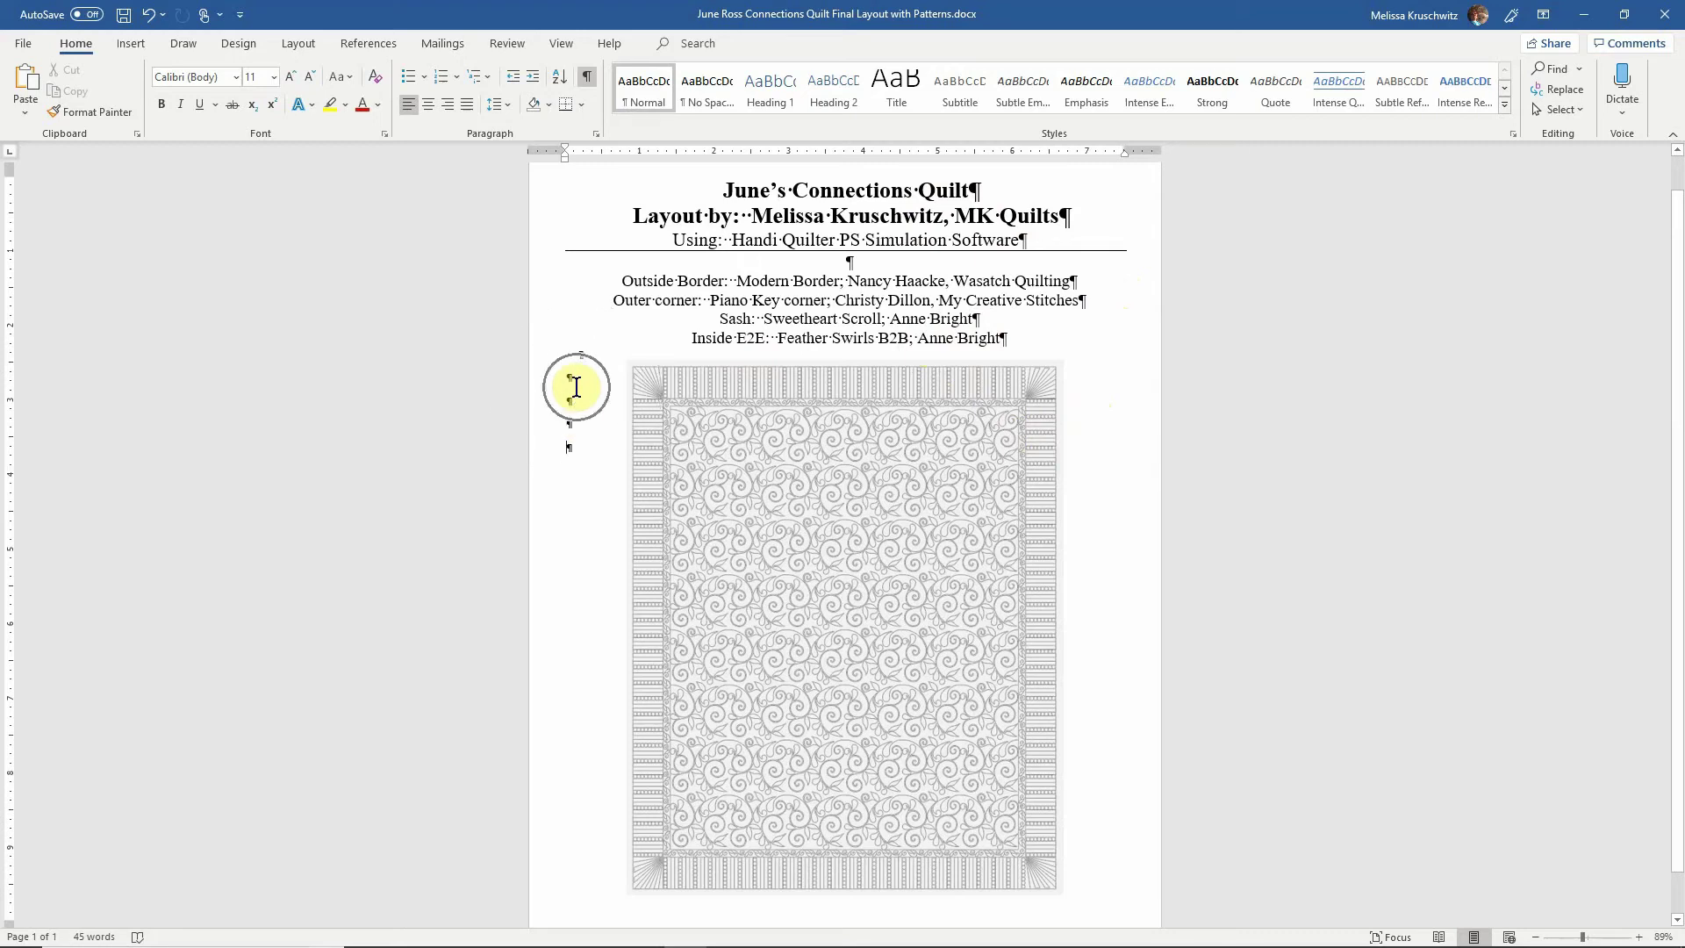
pyautogui.click(78, 45)
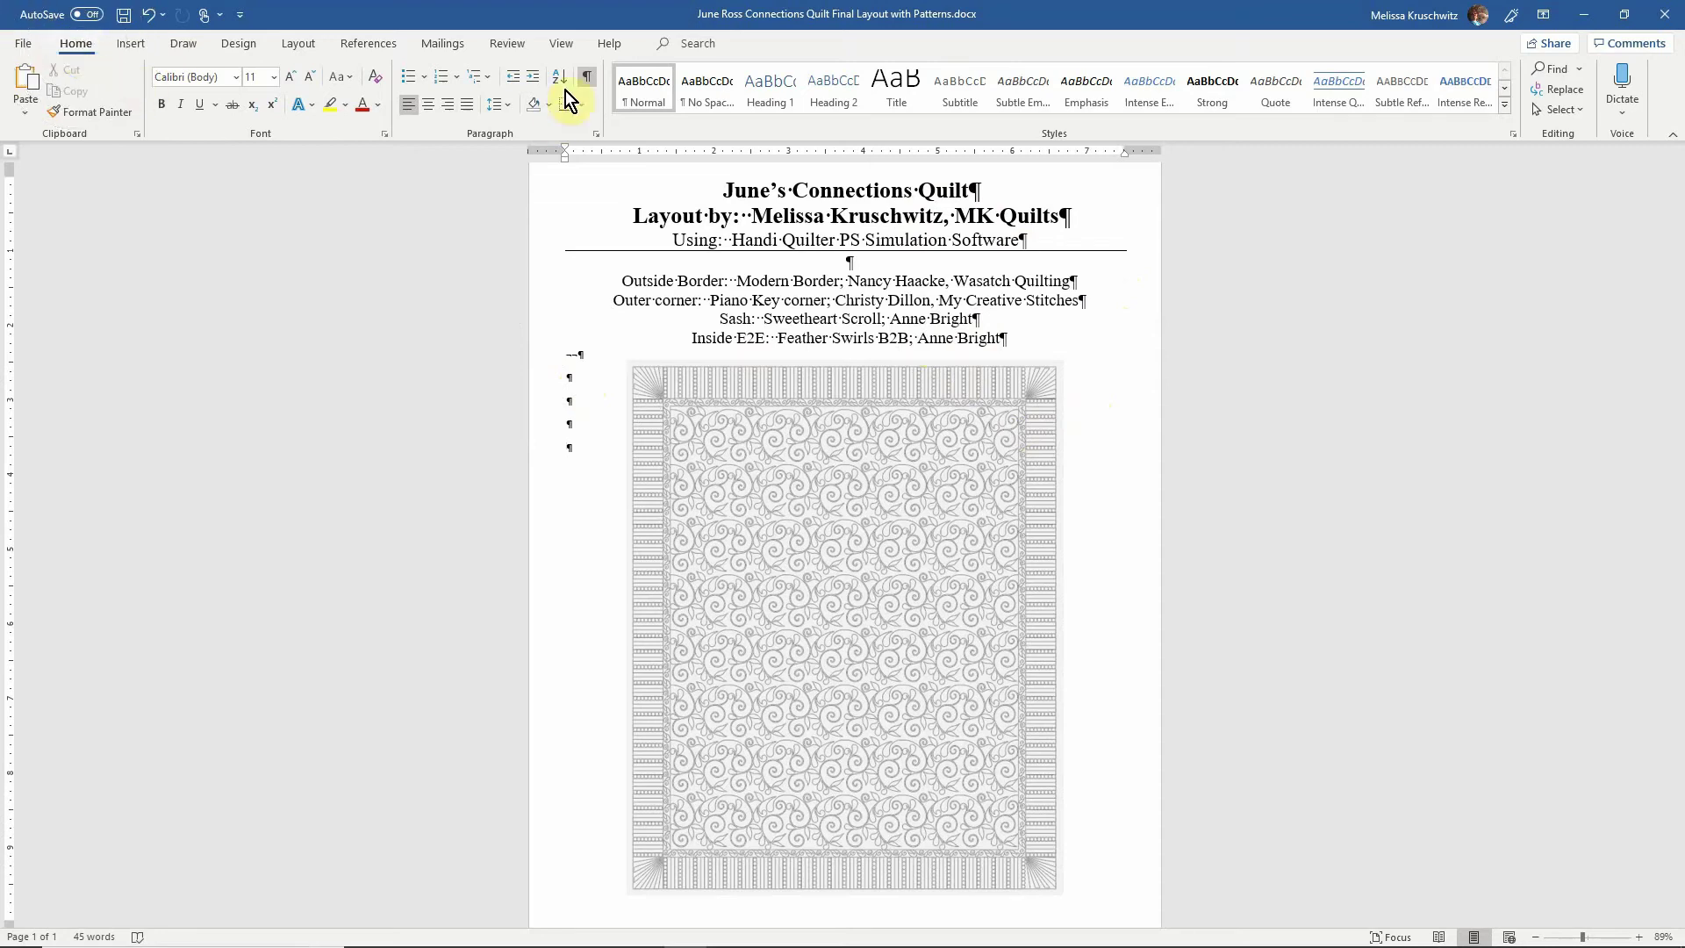
pyautogui.click(588, 75)
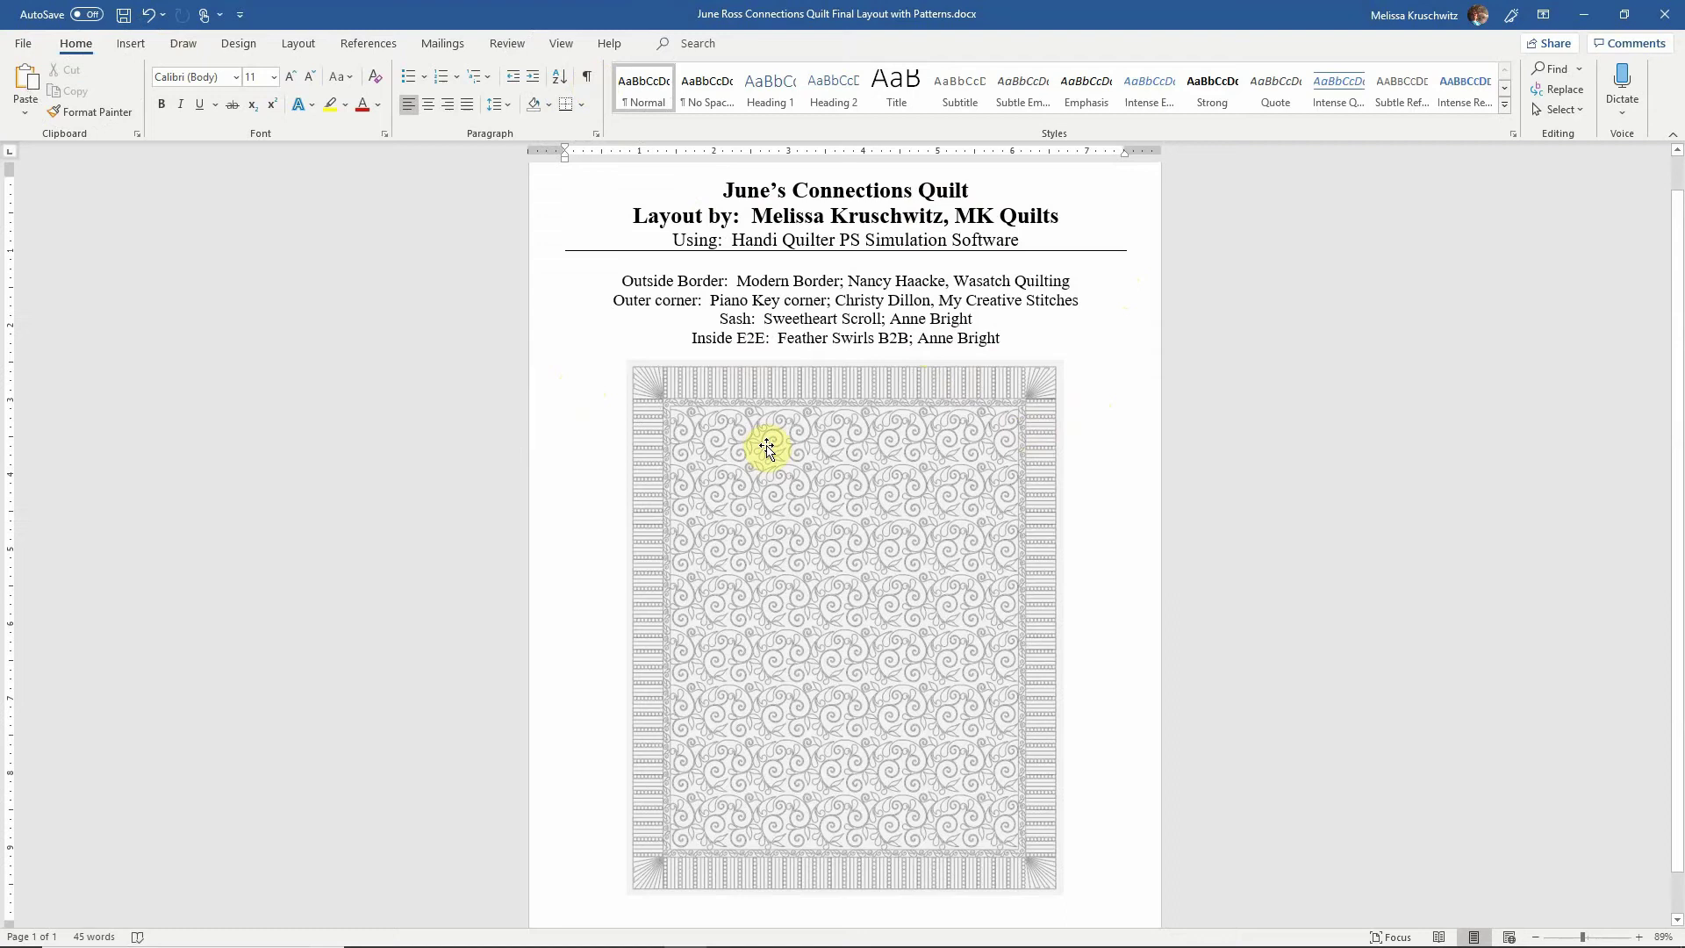
# - Add blank lines beside the quilt image down past its lower edge, with the formatting marks shown
pyautogui.hotkey('ctrl', 'z')
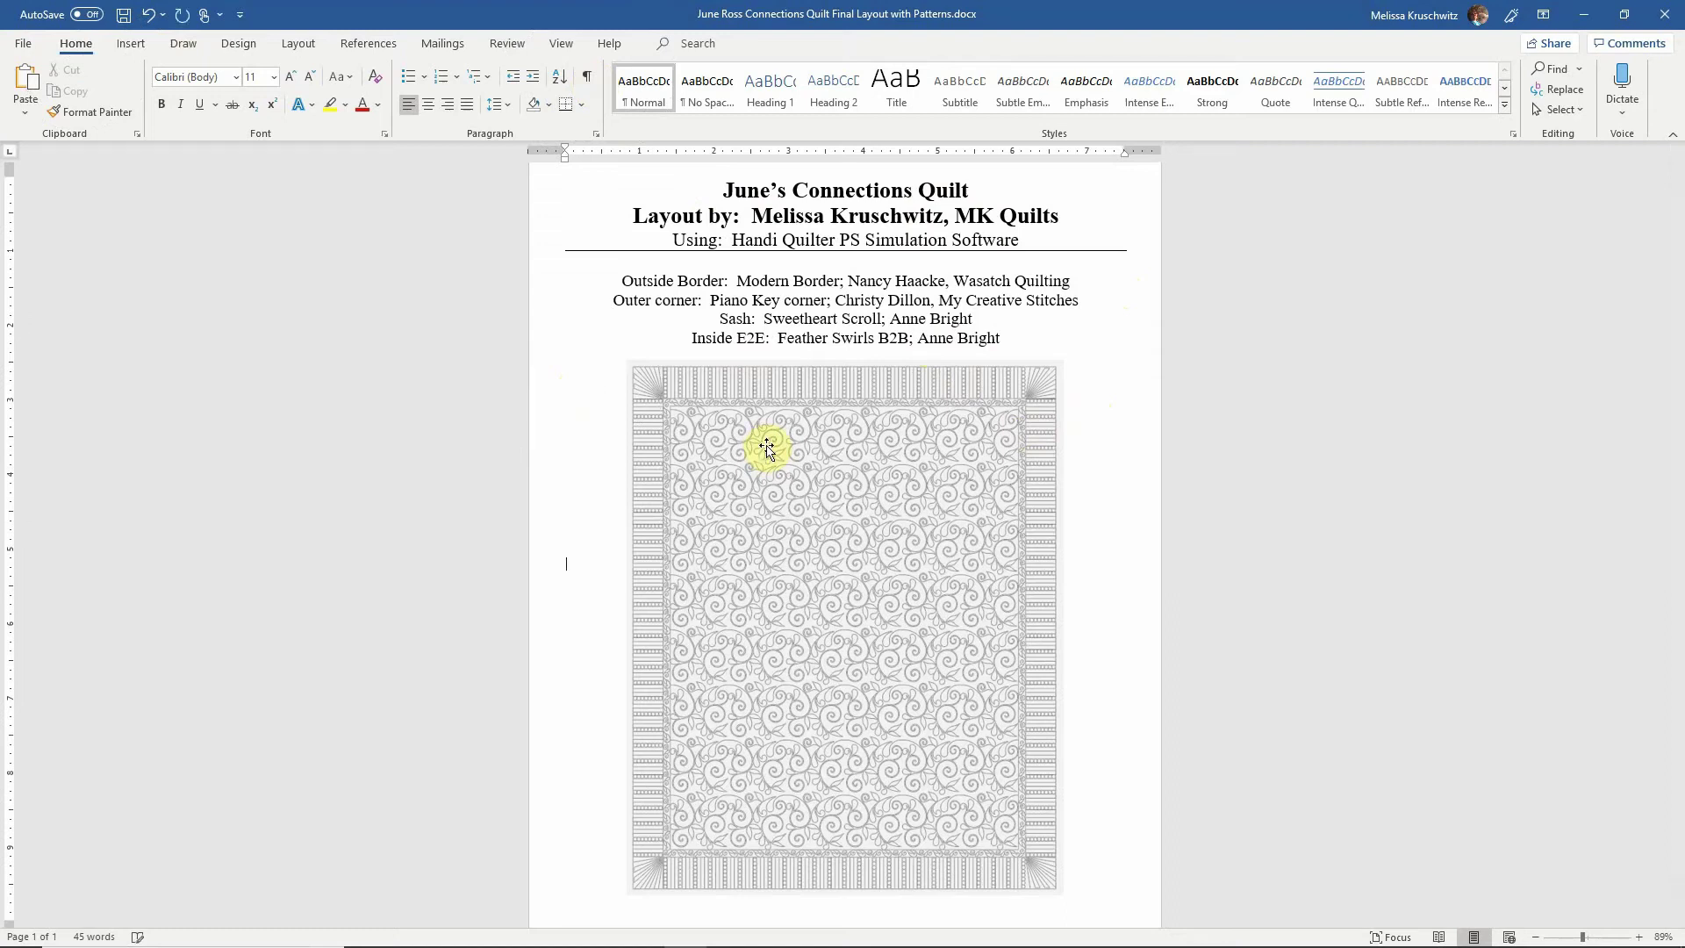
pyautogui.click(568, 561)
pyautogui.click(666, 576)
pyautogui.press('Return')
pyautogui.click(584, 79)
pyautogui.click(567, 487)
pyautogui.press('Return')
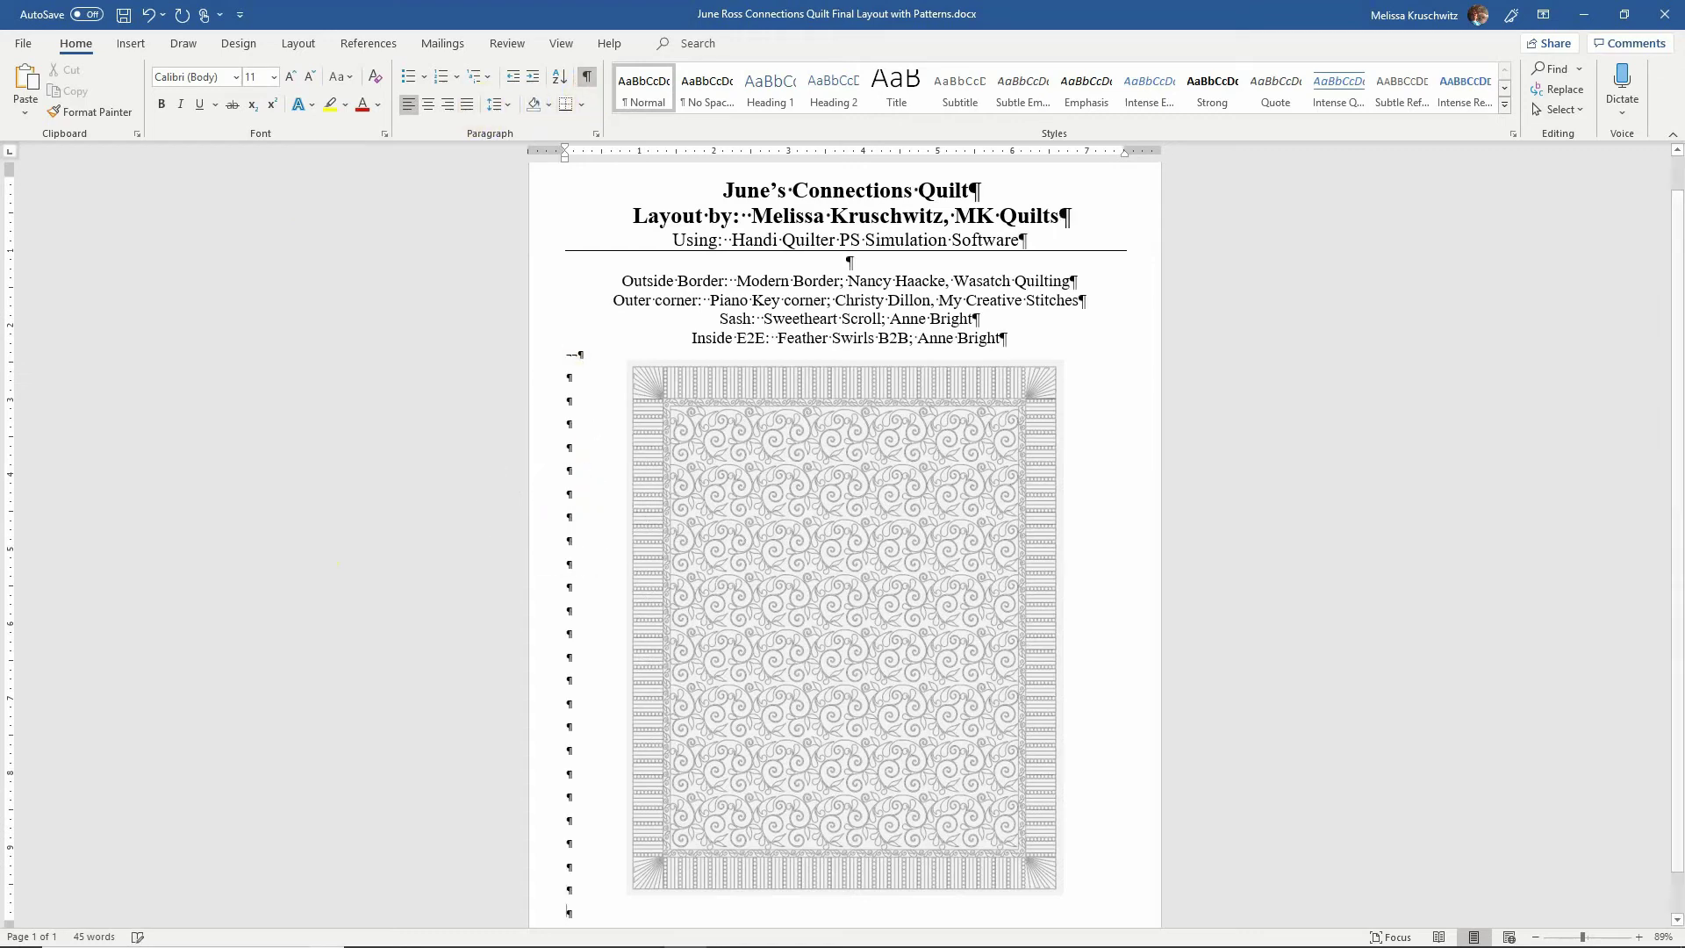
# - Hide the formatting marks again and place the text cursor on the blank line below the quilt image
pyautogui.click(588, 78)
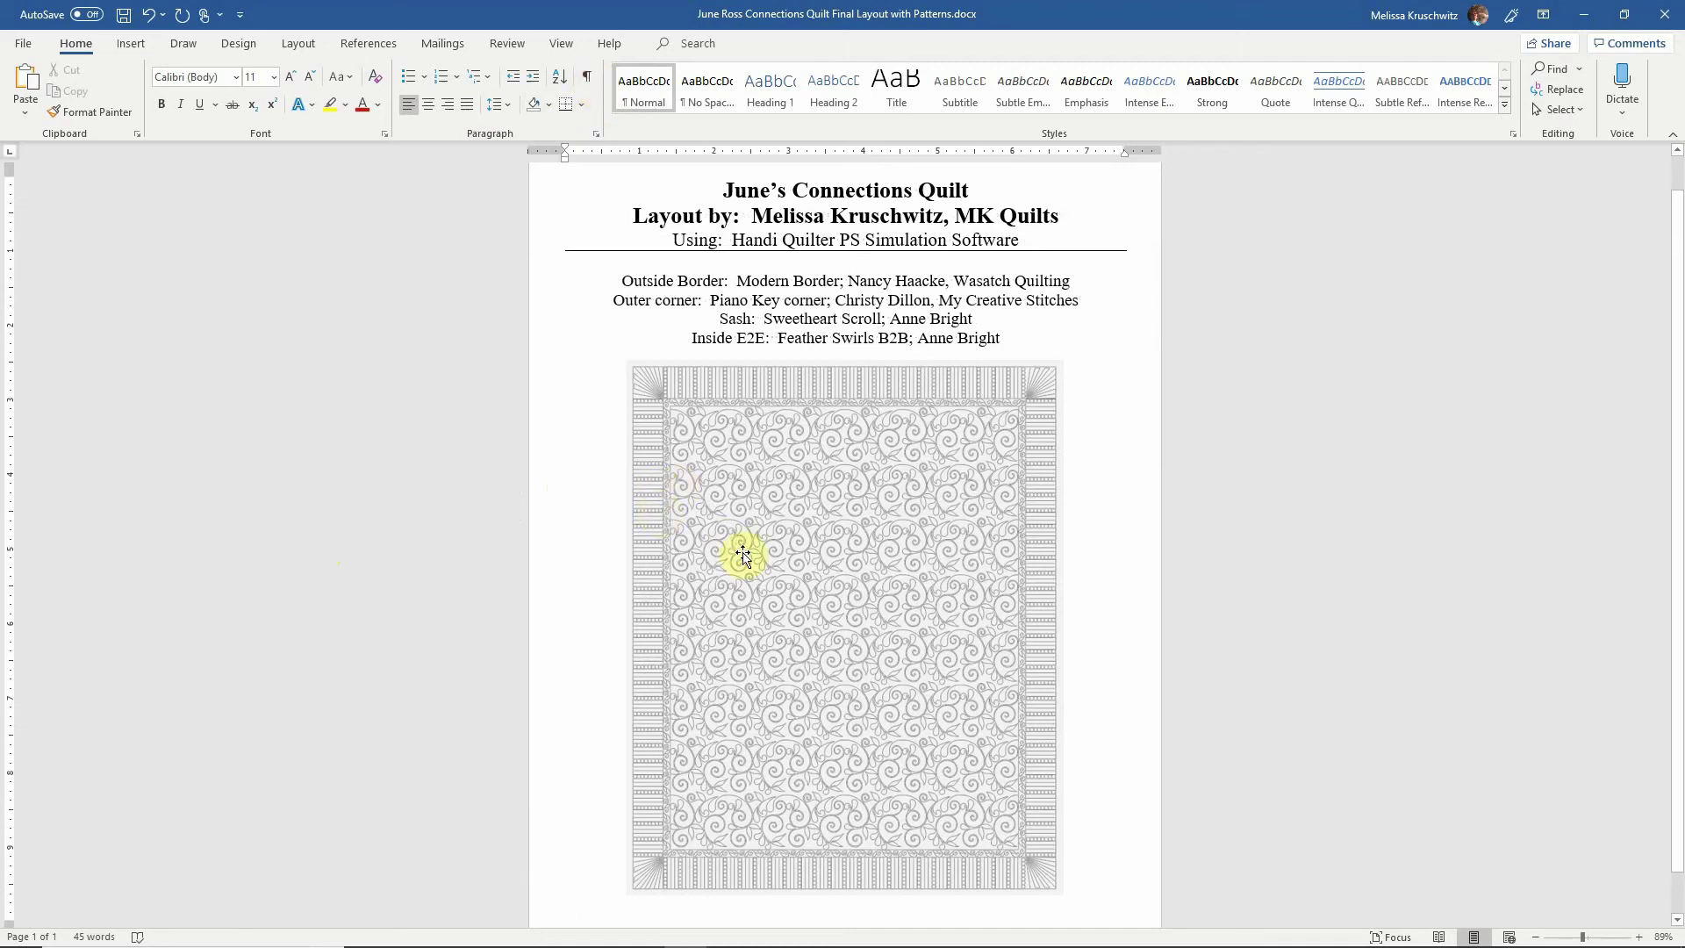
pyautogui.click(576, 920)
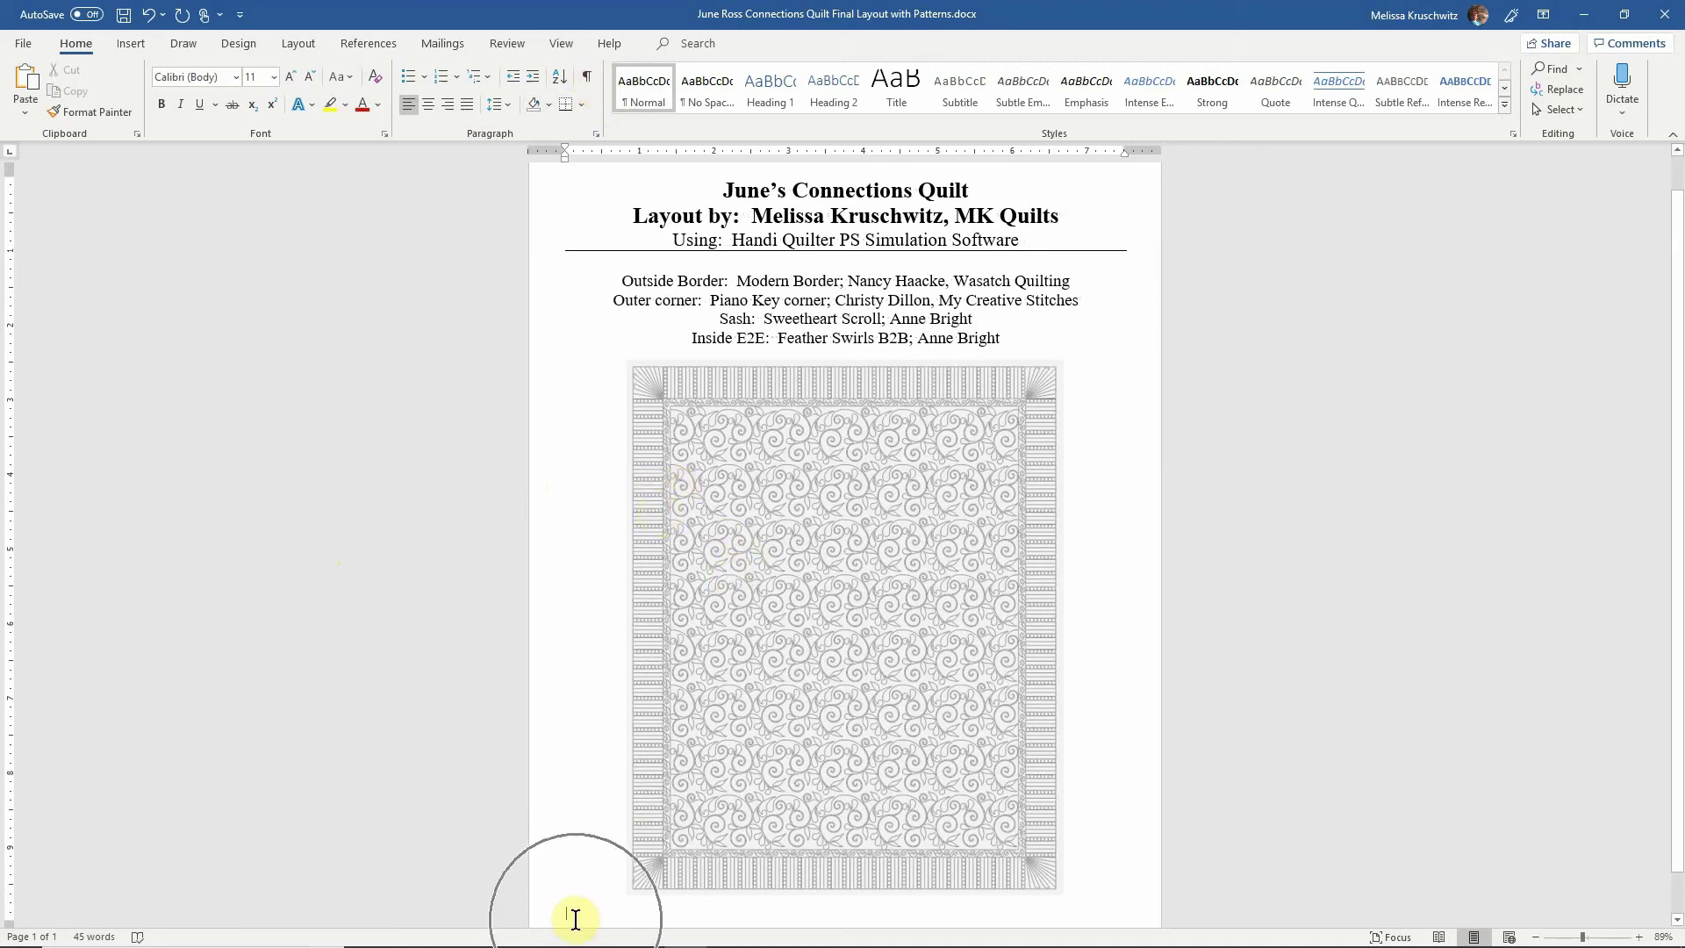
pyautogui.click(588, 80)
pyautogui.click(588, 80)
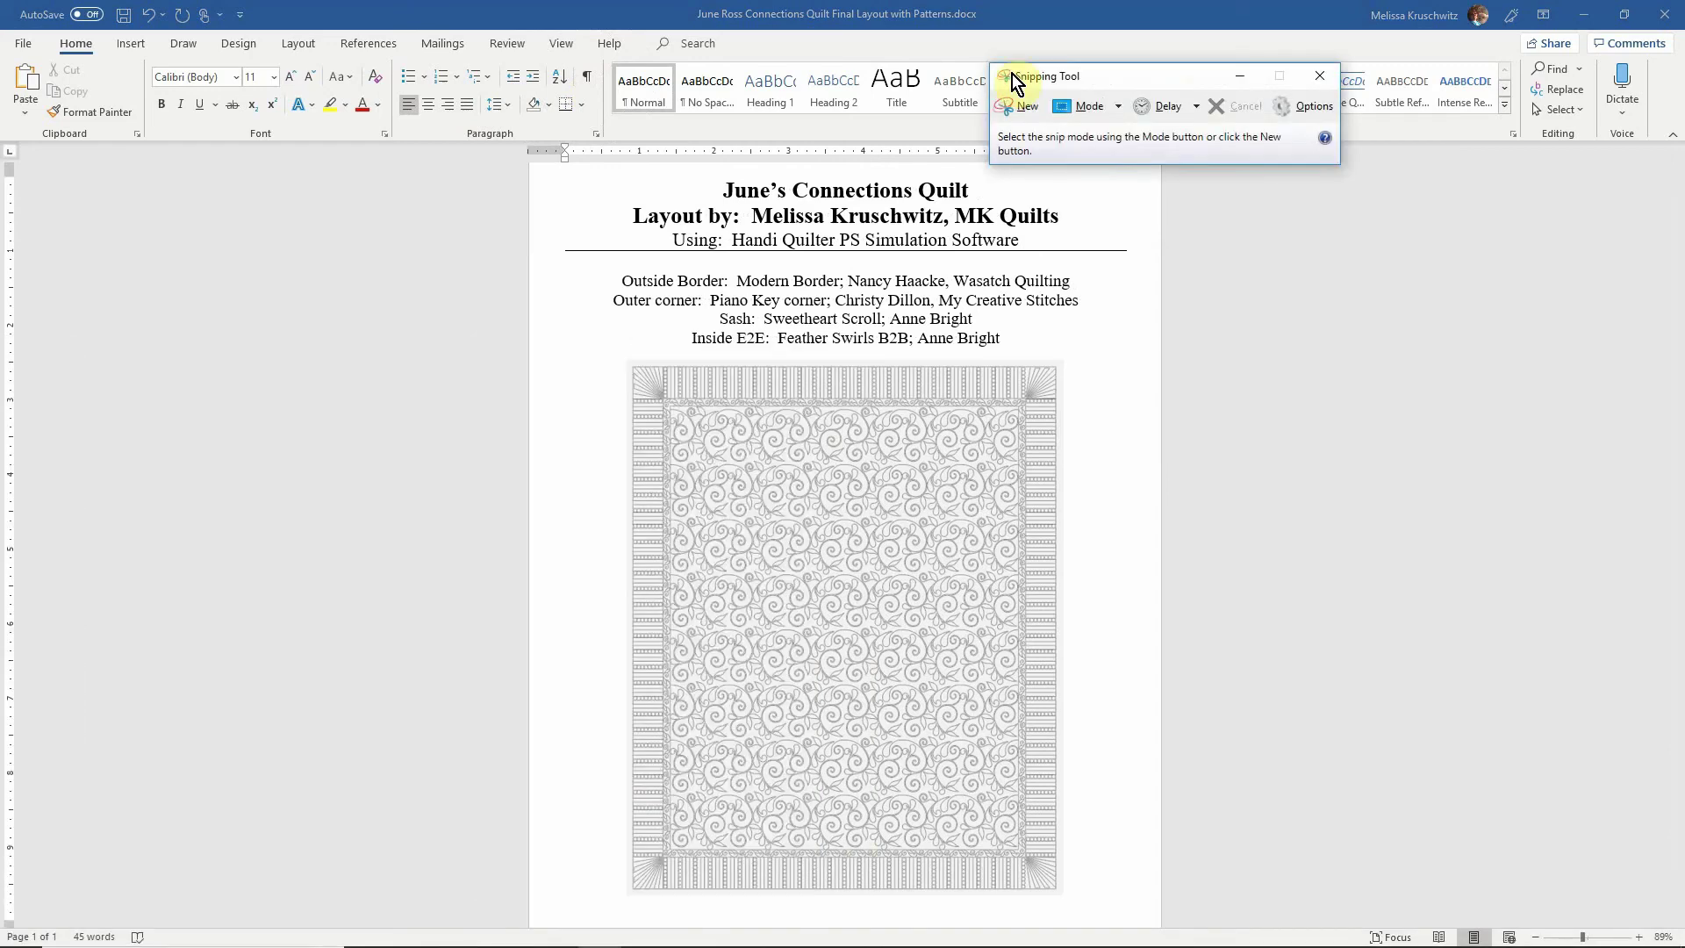
# - With the Snipping Tool, capture a rectangular snip around the title, pattern list and quilt image of the layout page
pyautogui.click(1023, 110)
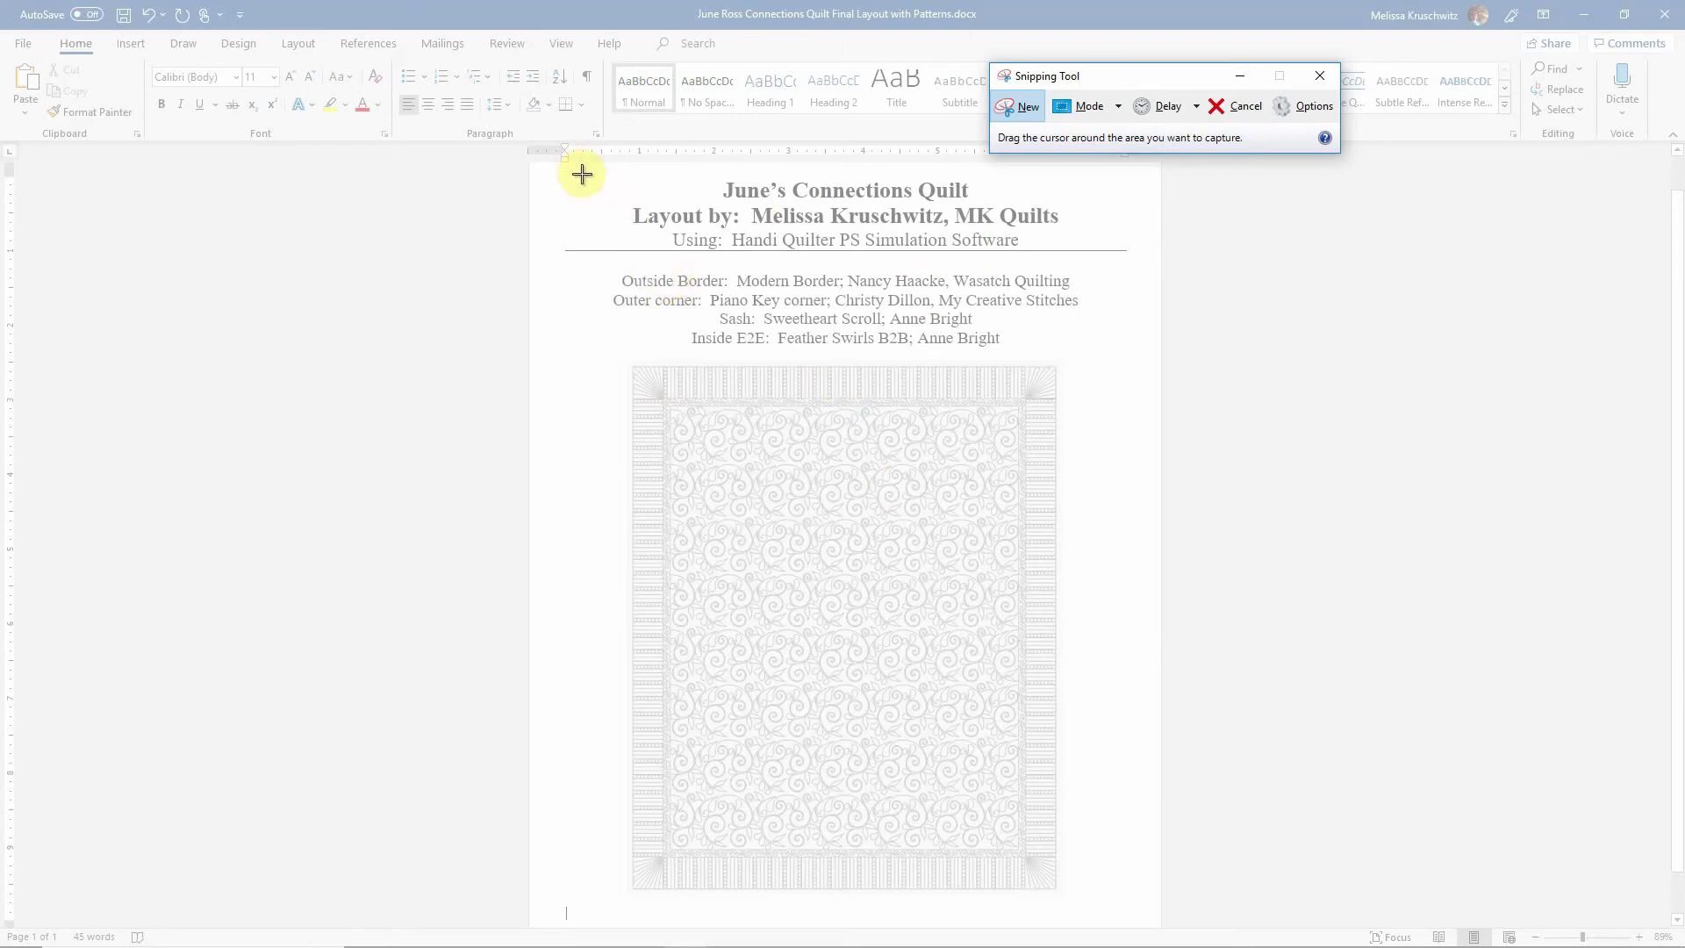
pyautogui.moveTo(582, 174); pyautogui.dragTo(1133, 903)
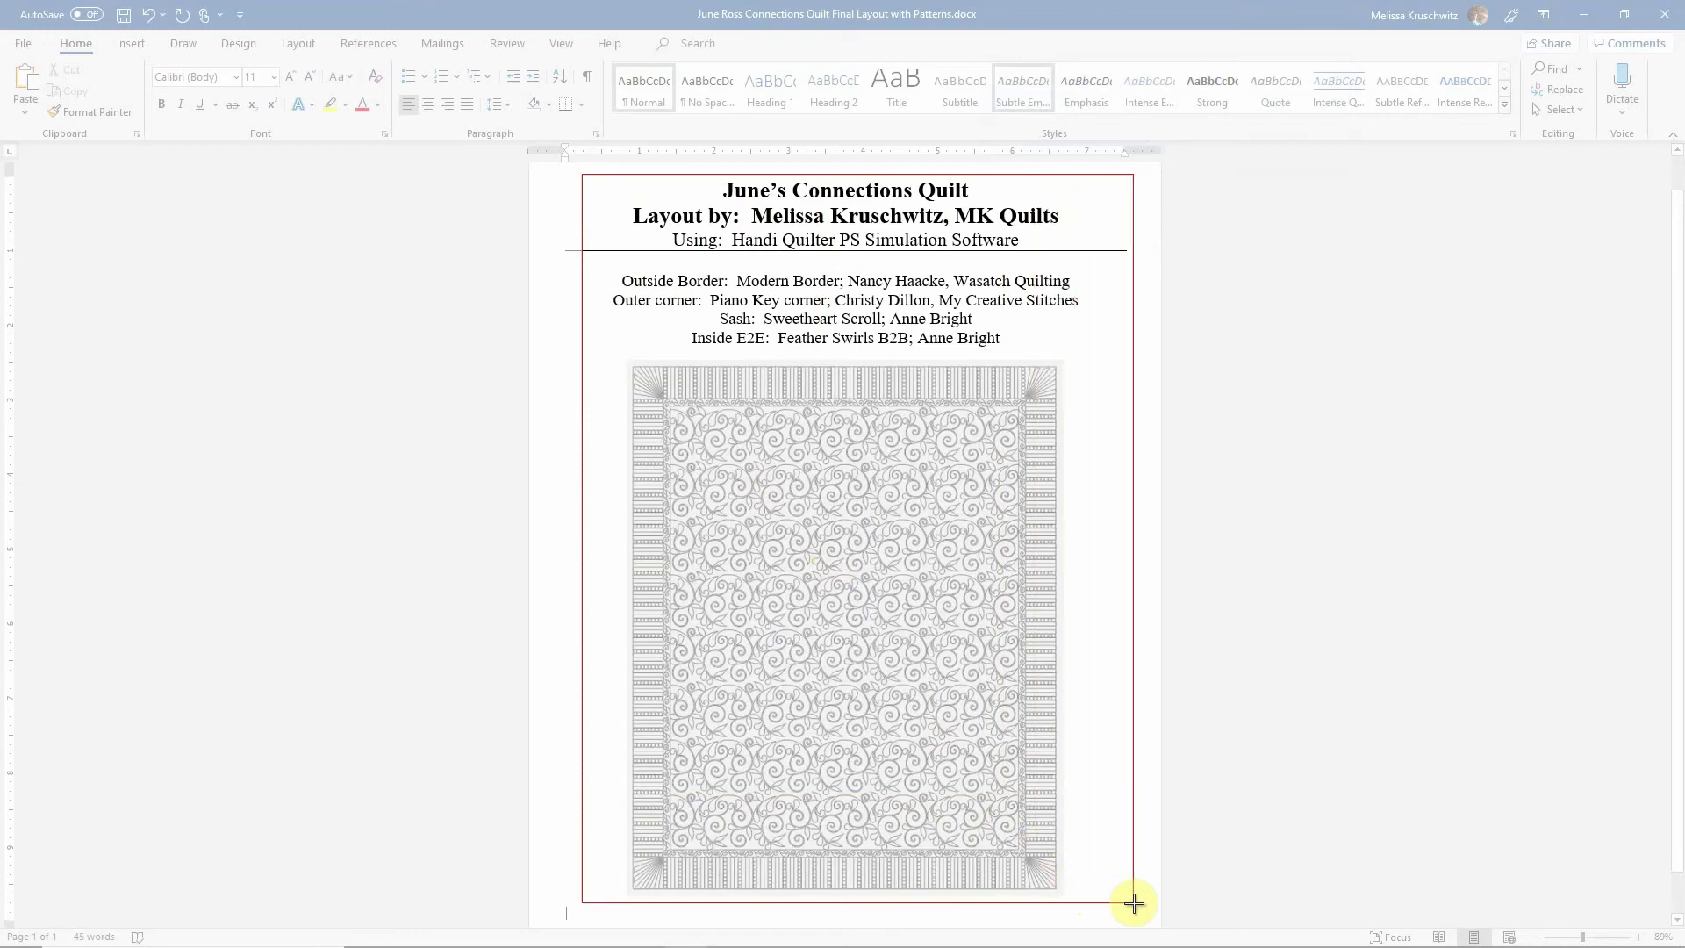
pyautogui.moveTo(1133, 903); pyautogui.dragTo(1133, 903)
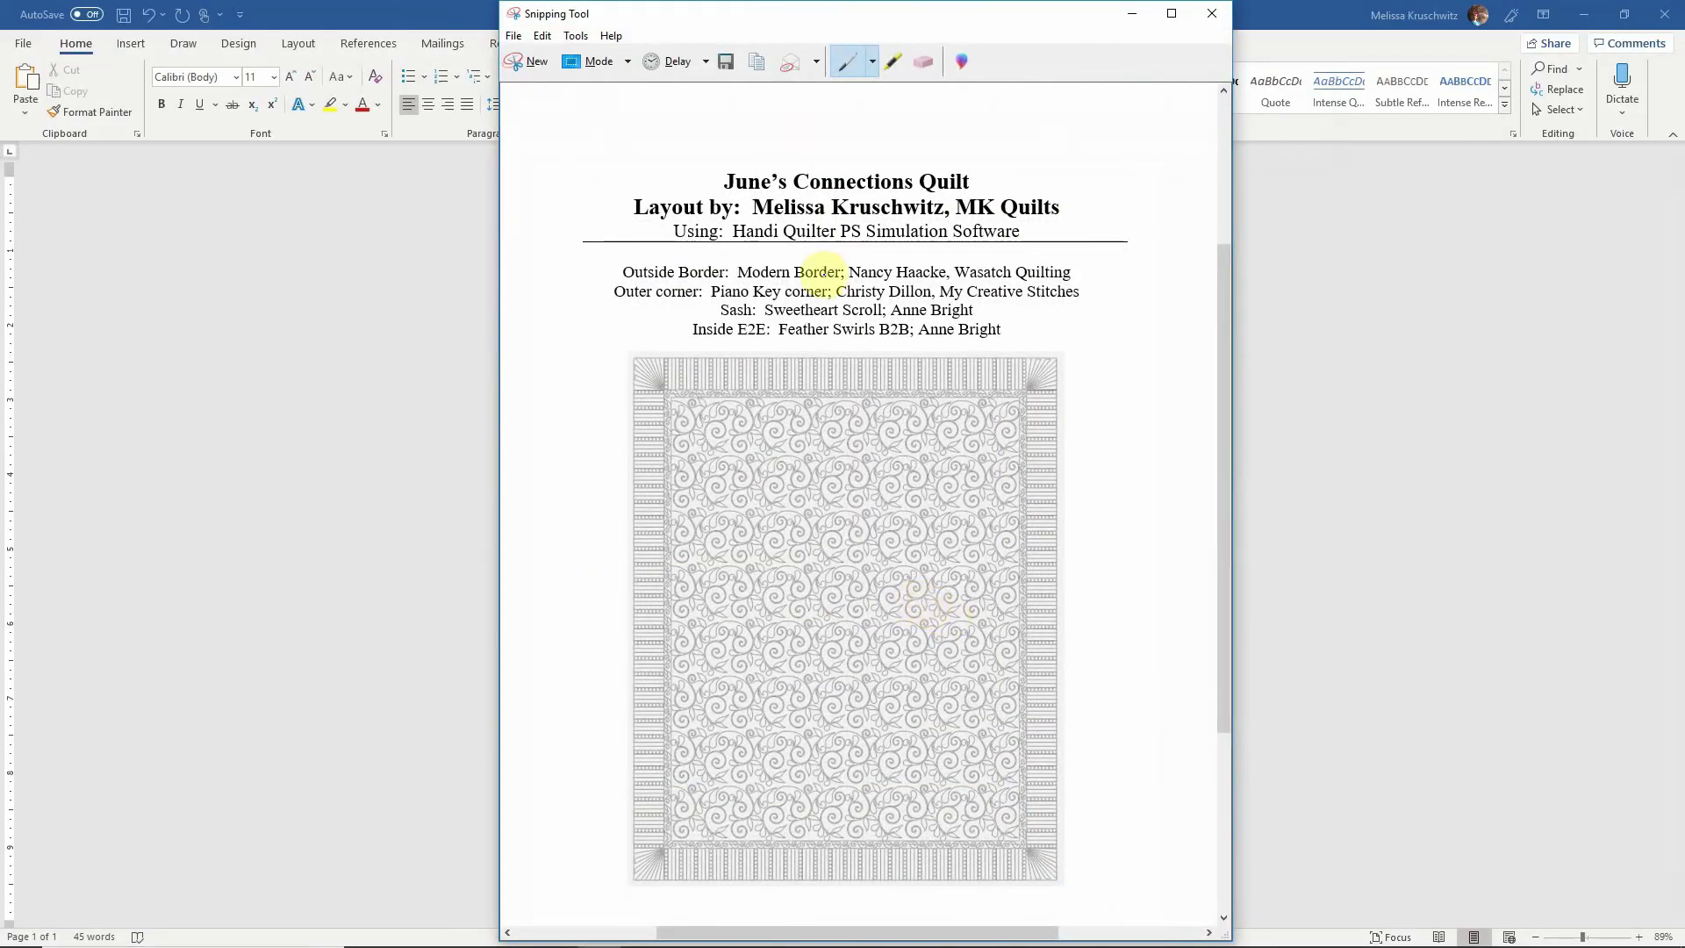
pyautogui.click(813, 283)
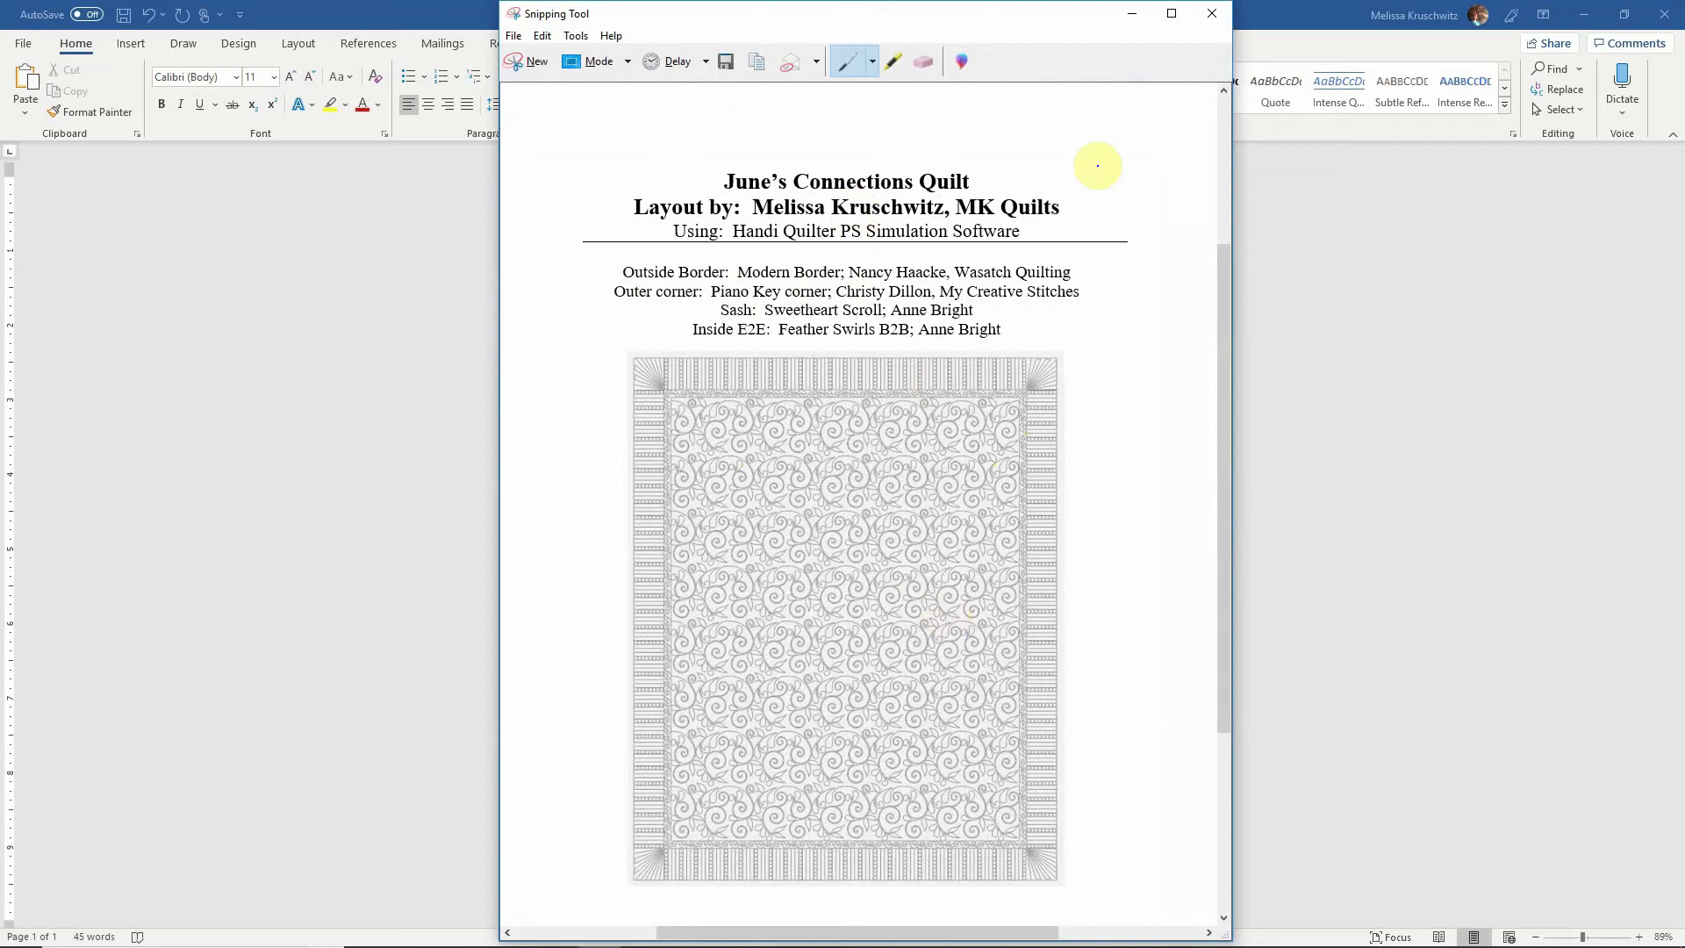
# - Start saving the snip in the Connections Mystery Quilt folder, with JPEG file (*.JPG) as the file type
pyautogui.click(518, 38)
pyautogui.click(560, 81)
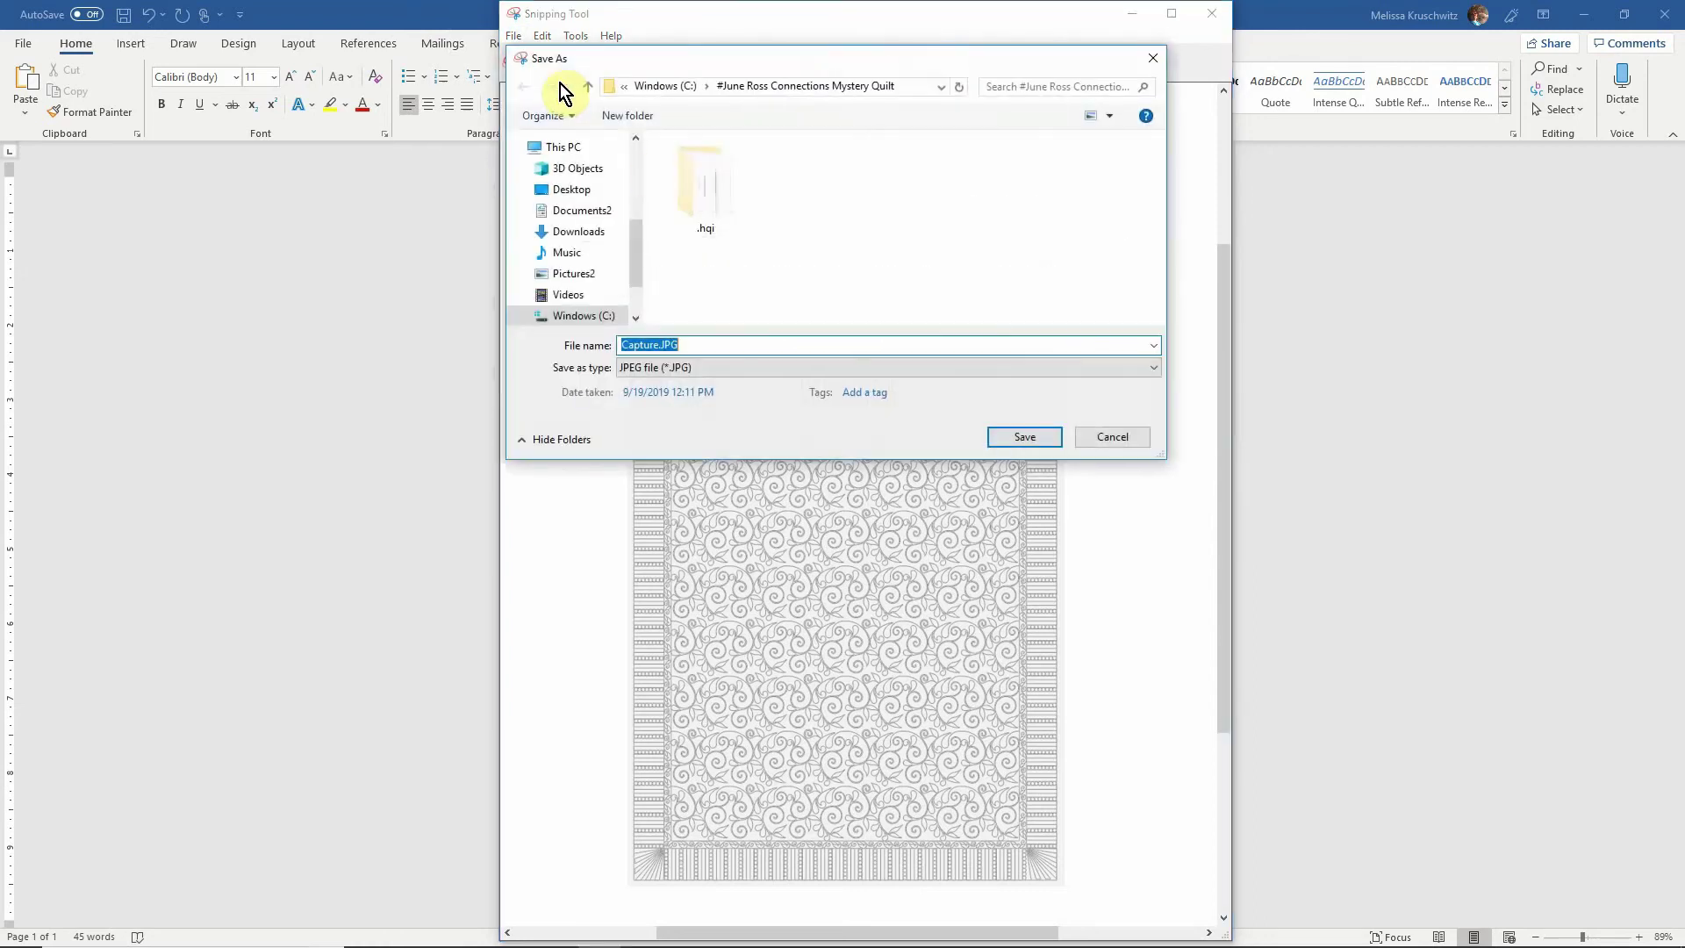
pyautogui.click(788, 93)
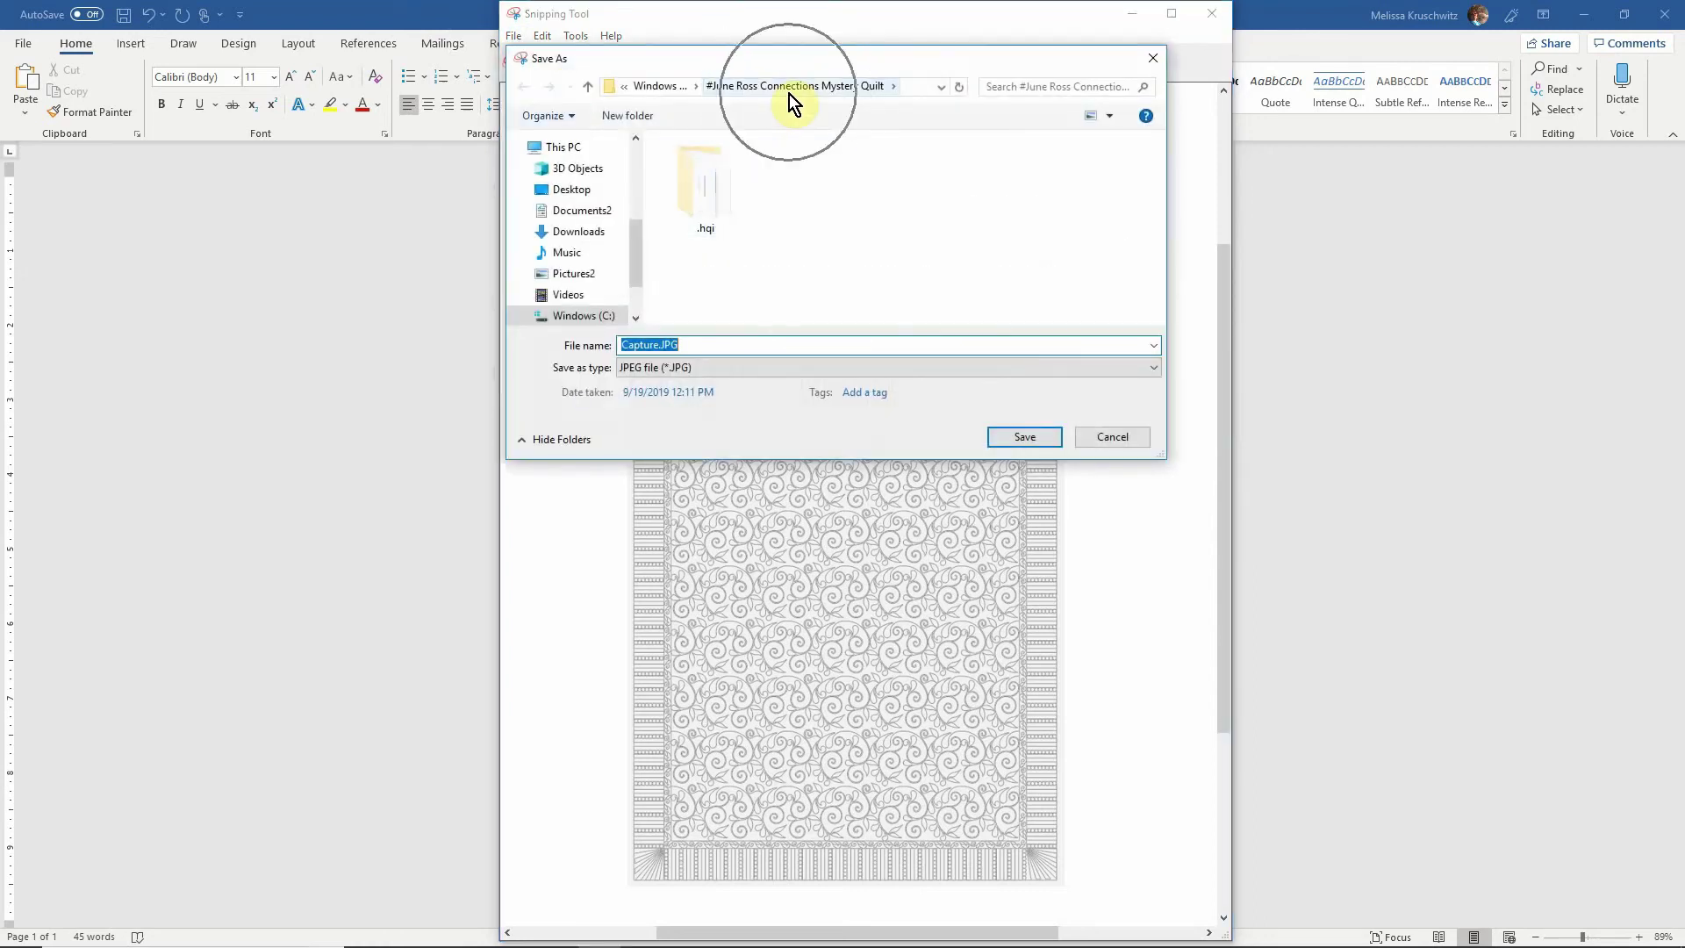
pyautogui.doubleClick(664, 345)
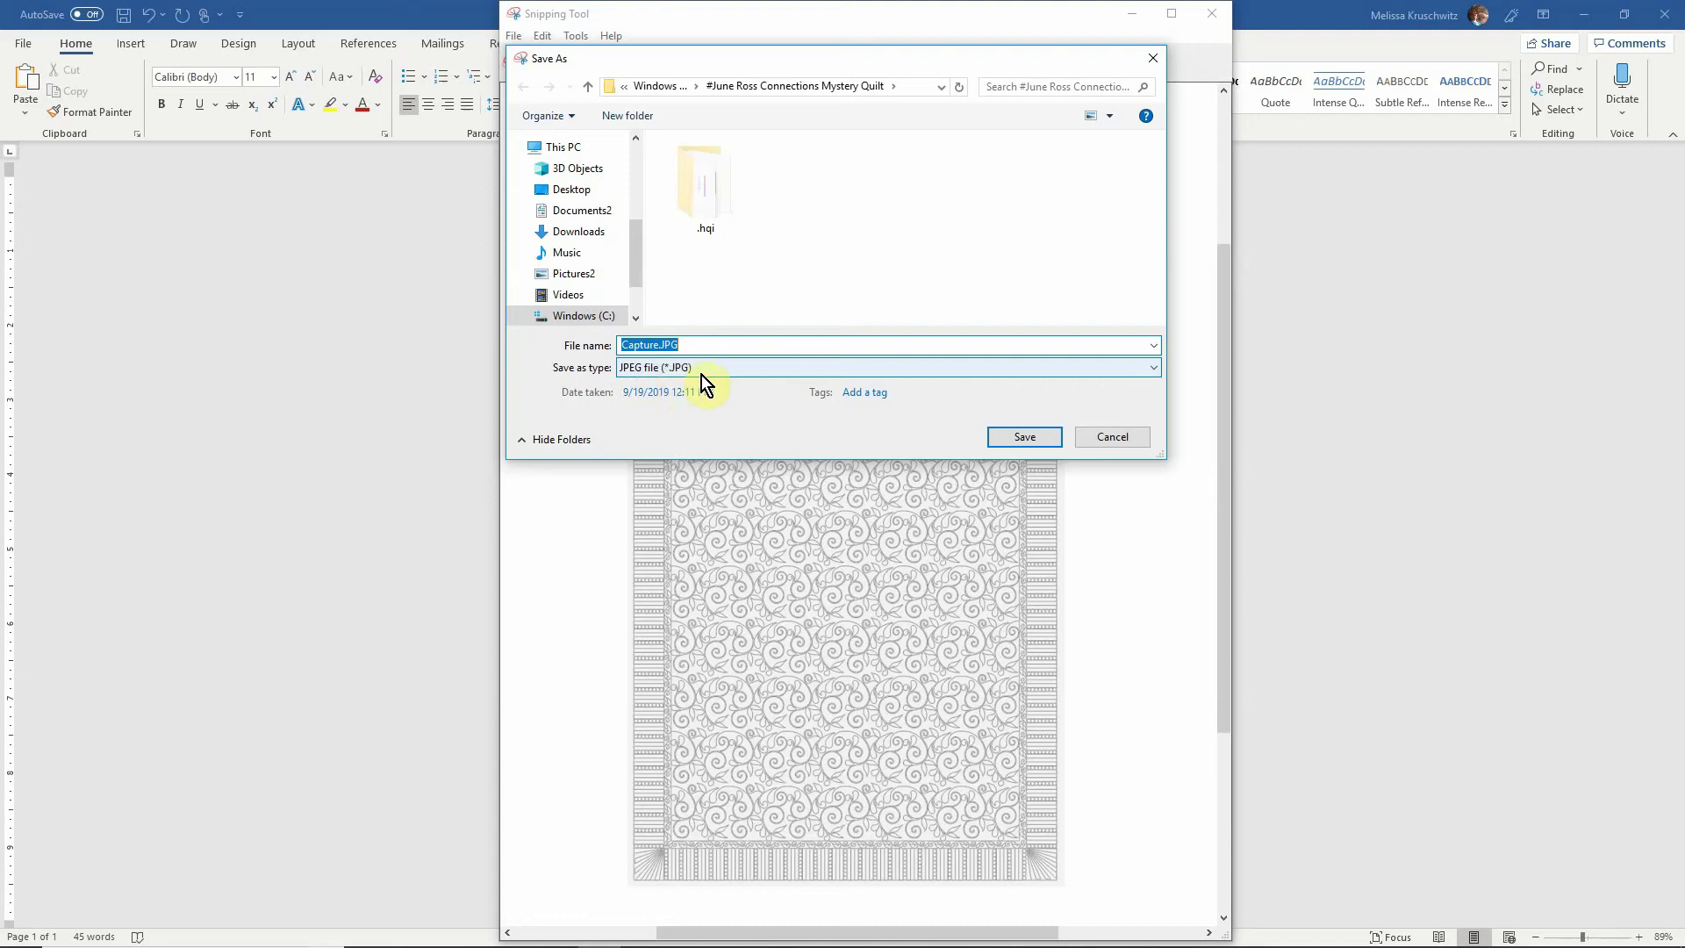
pyautogui.click(1153, 371)
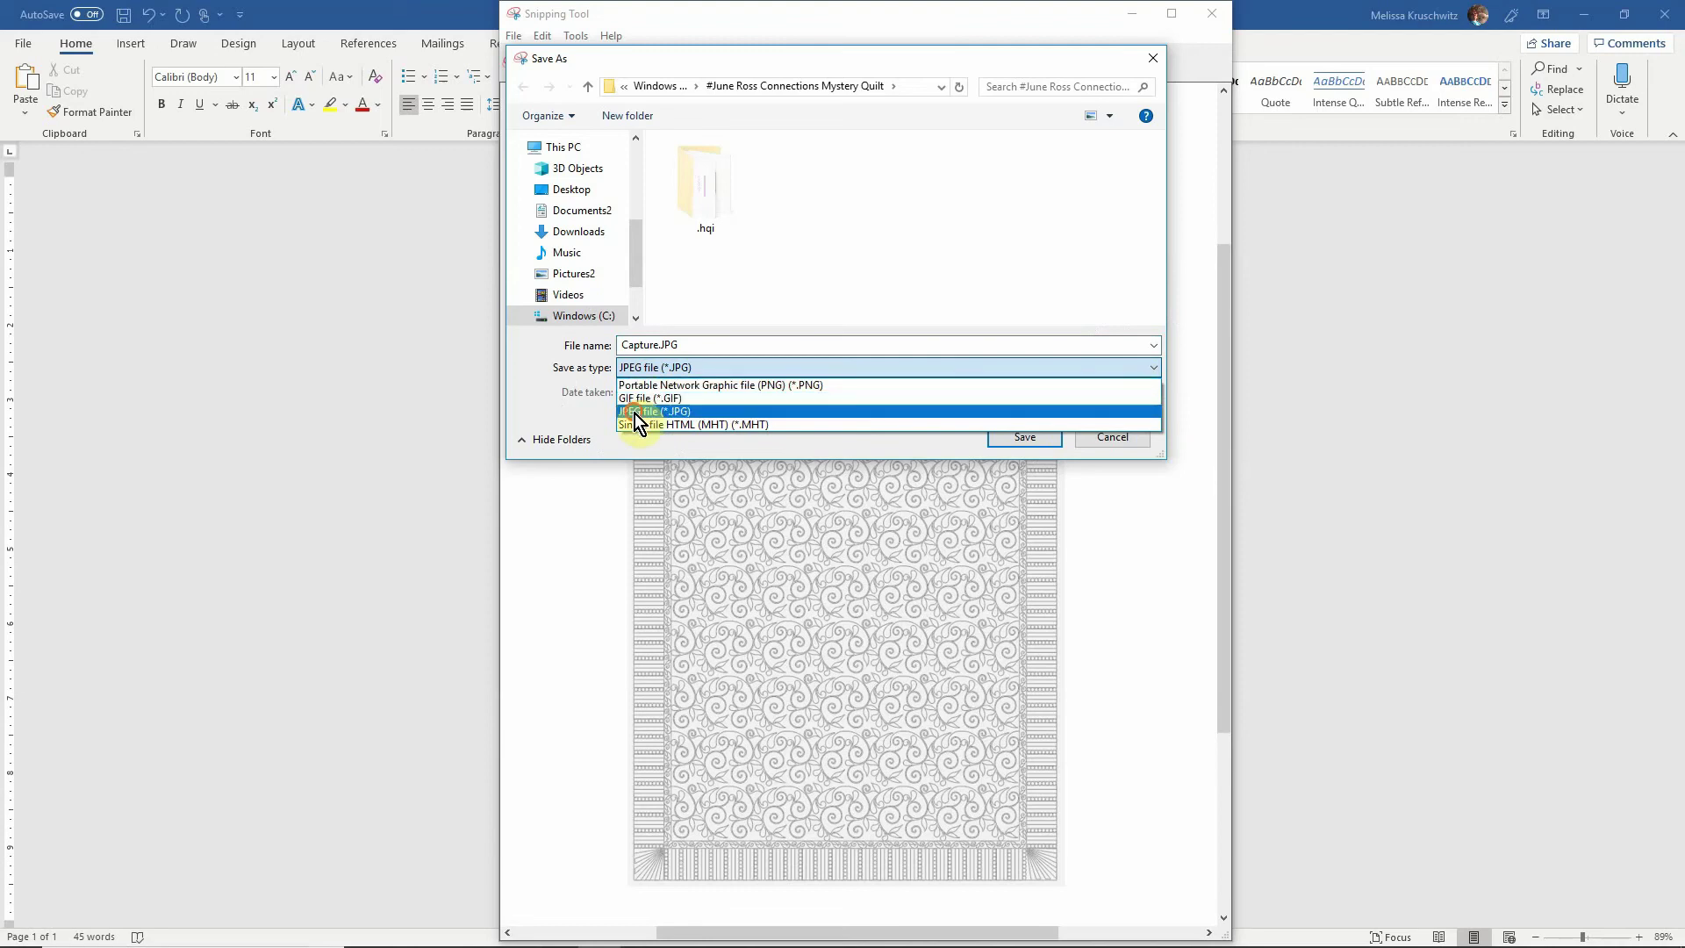
pyautogui.click(634, 413)
# - Save the snip under the customer's name followed by "Connections Quilt Final Layout with Patterns", reusing the suggested document name without its docx extension
pyautogui.click(651, 344)
pyautogui.doubleClick(650, 344)
pyautogui.write('june')
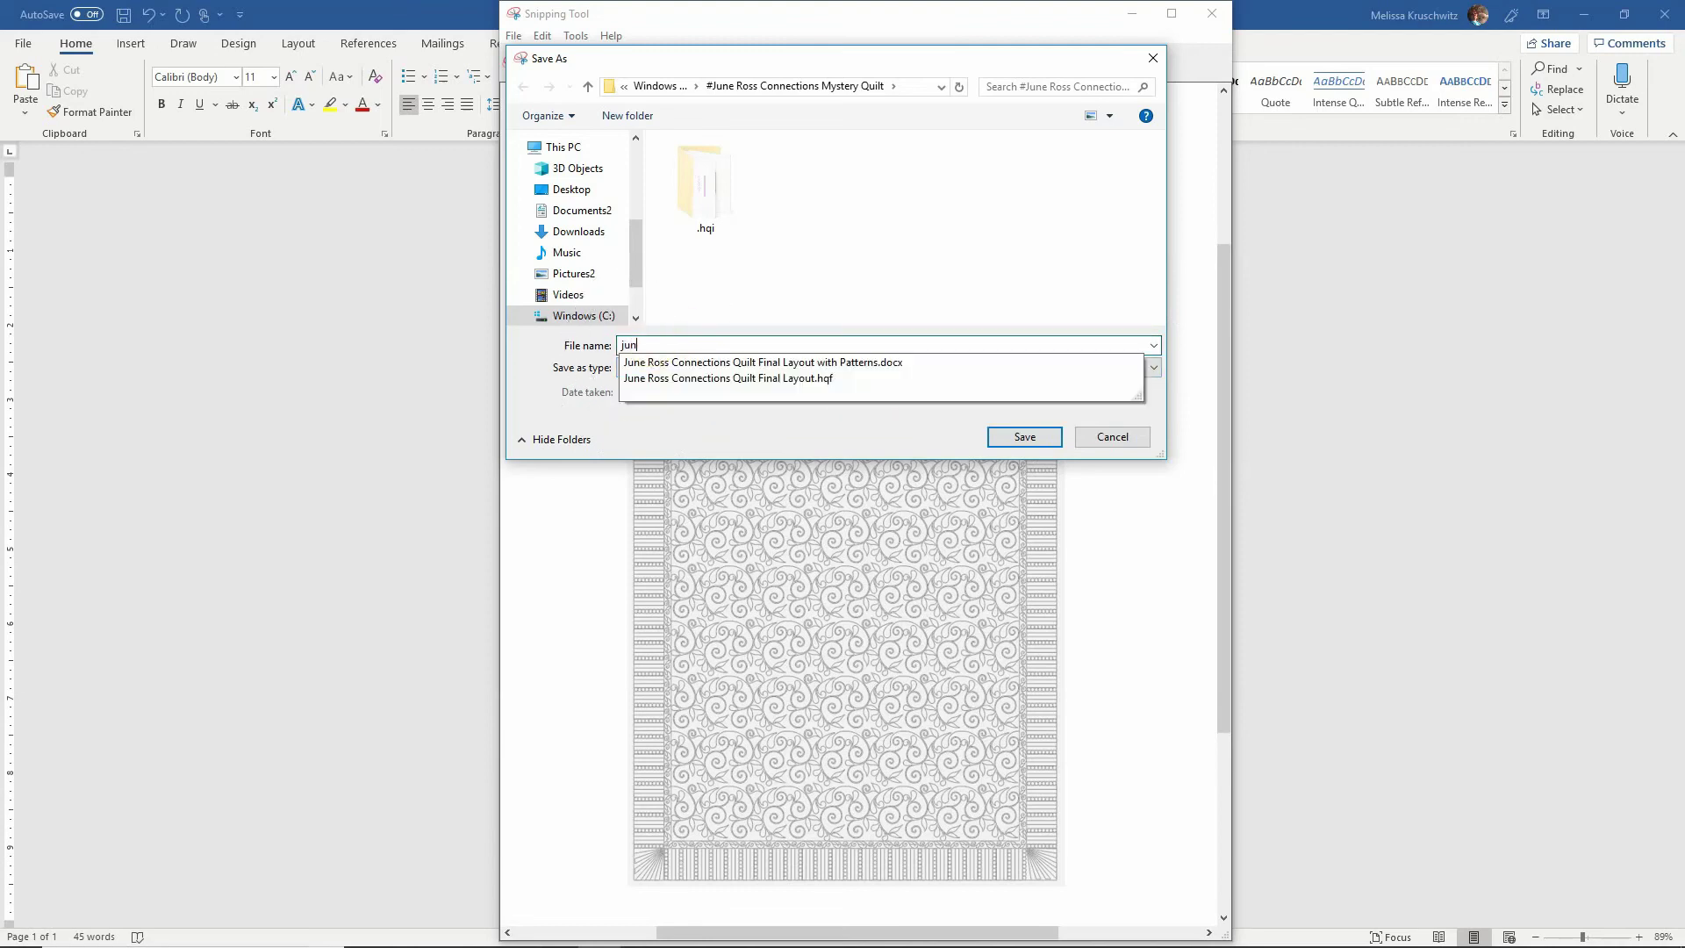
pyautogui.click(738, 364)
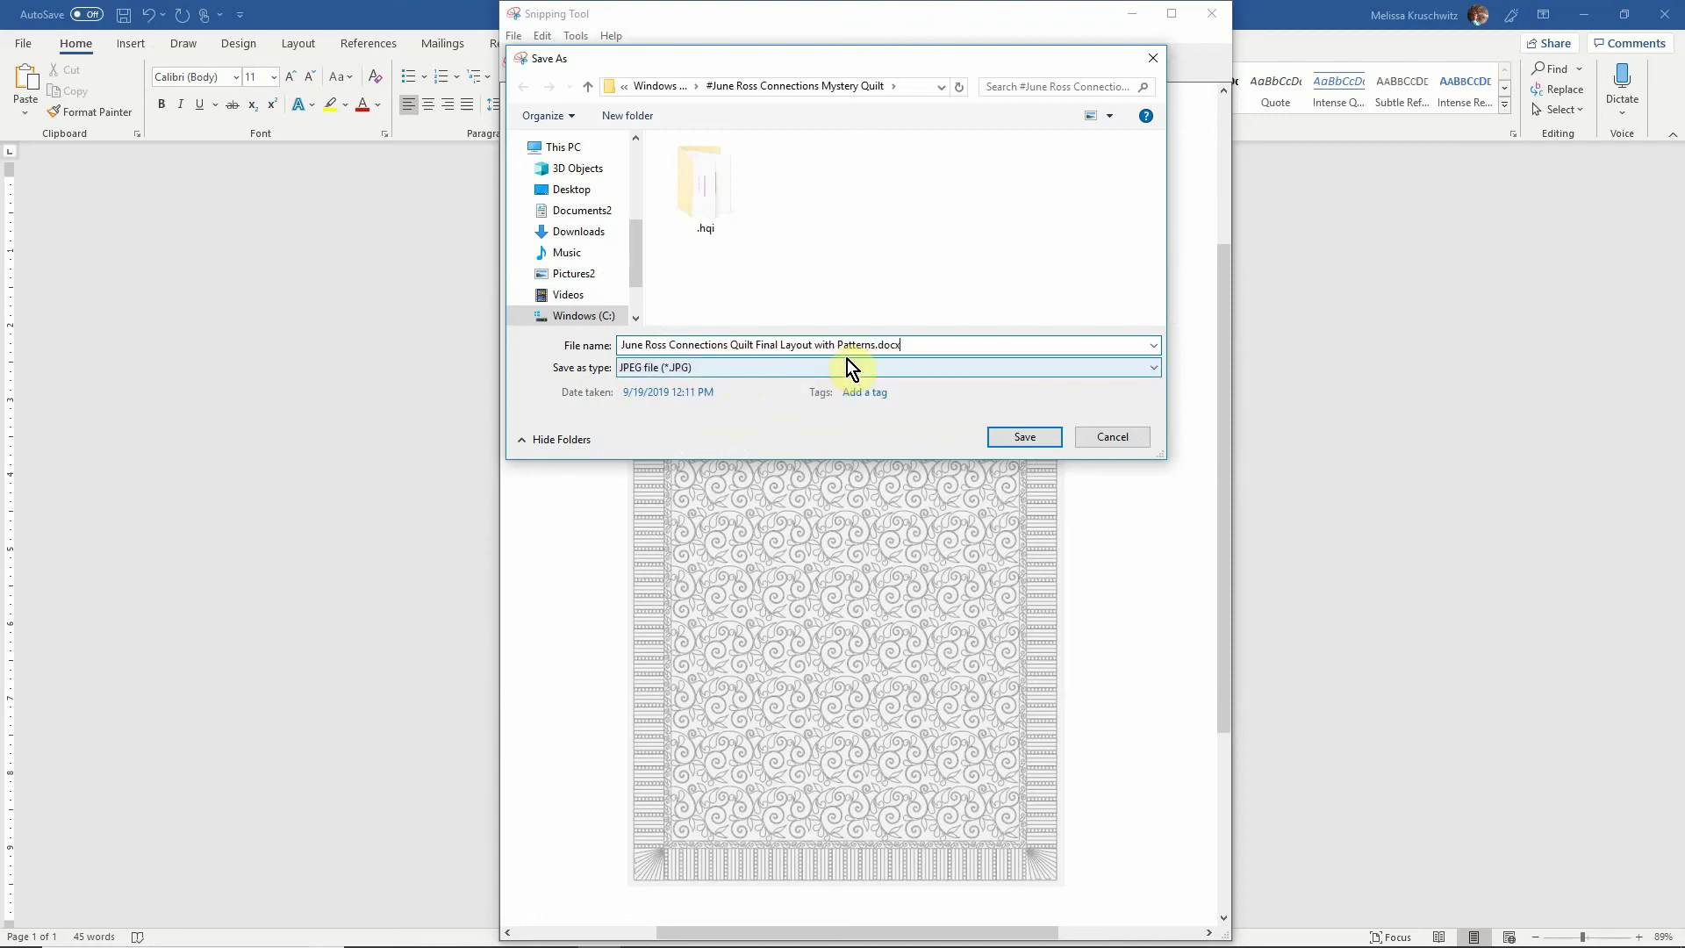
pyautogui.press('BackSpace')
pyautogui.press('BackSpace')
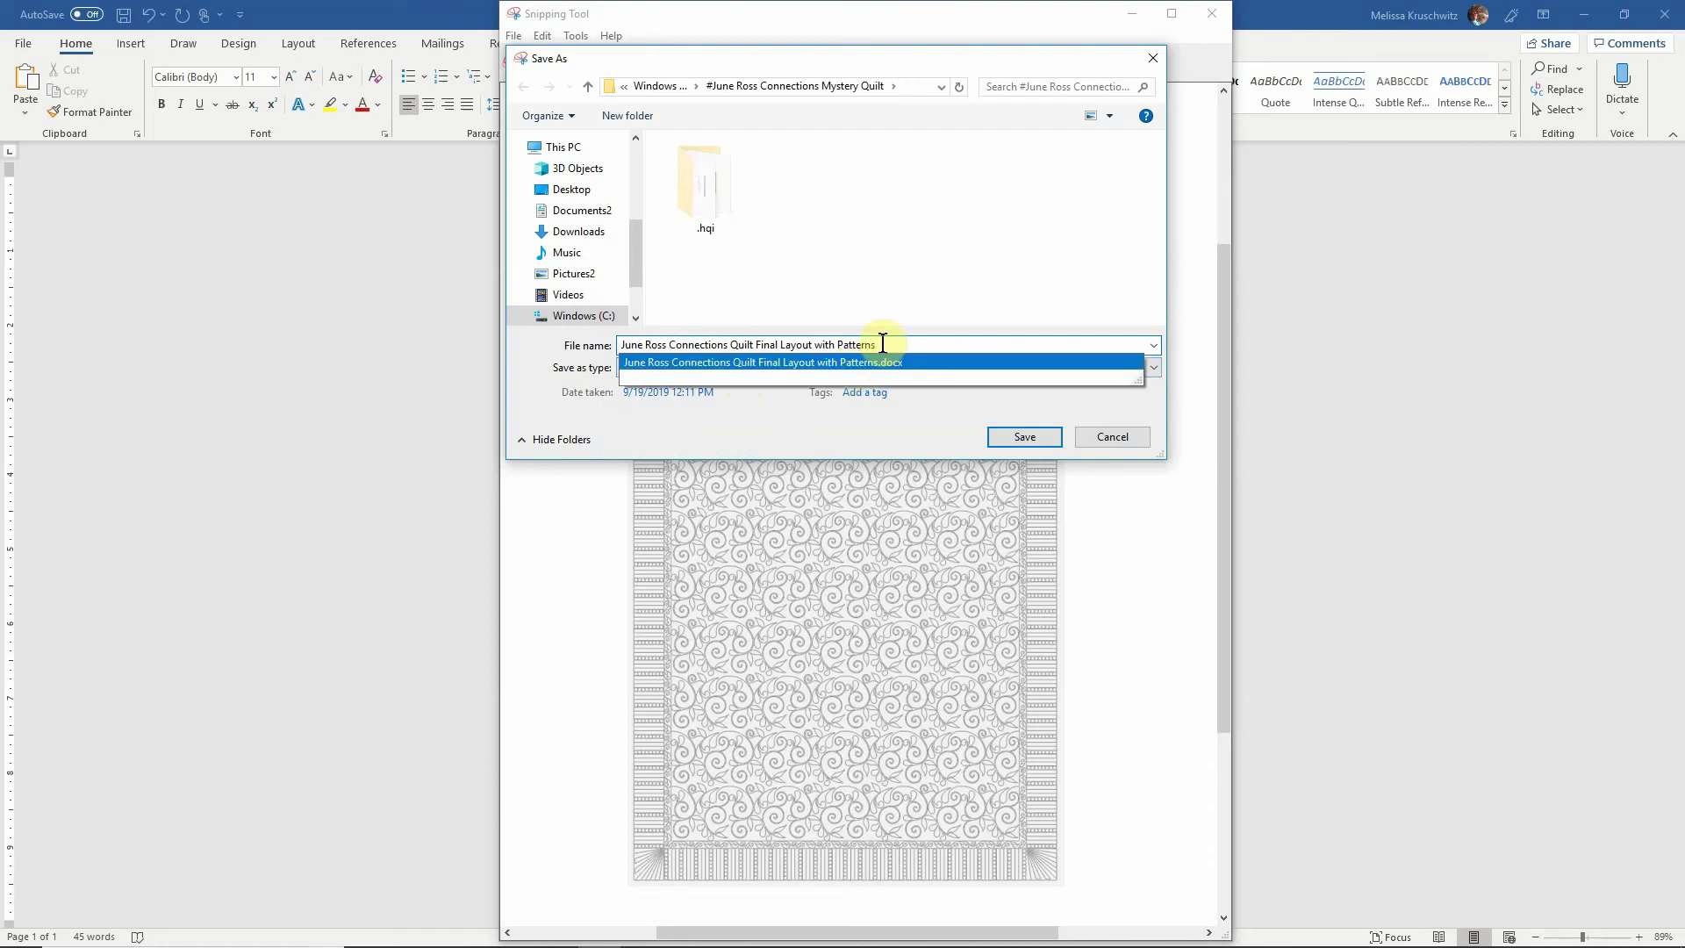
pyautogui.click(999, 437)
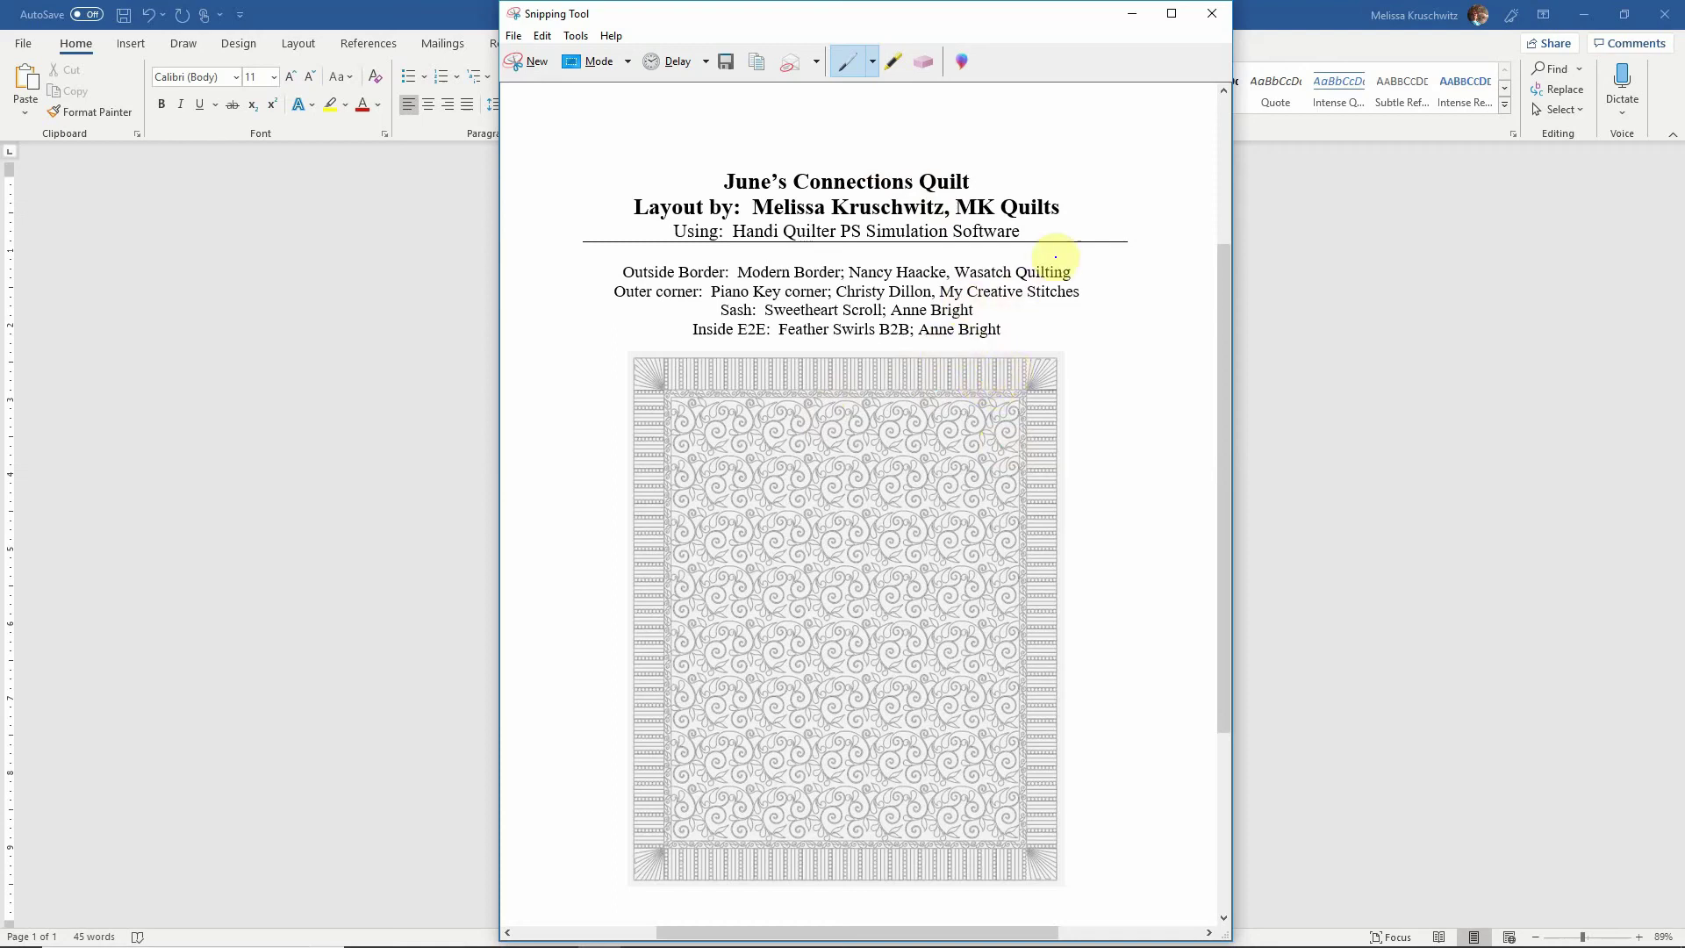
# - Switch to the quilt layout in Pro-Stitcher Premium, minimizing the snip and the Quilt Pattern Indexer
pyautogui.click(1056, 258)
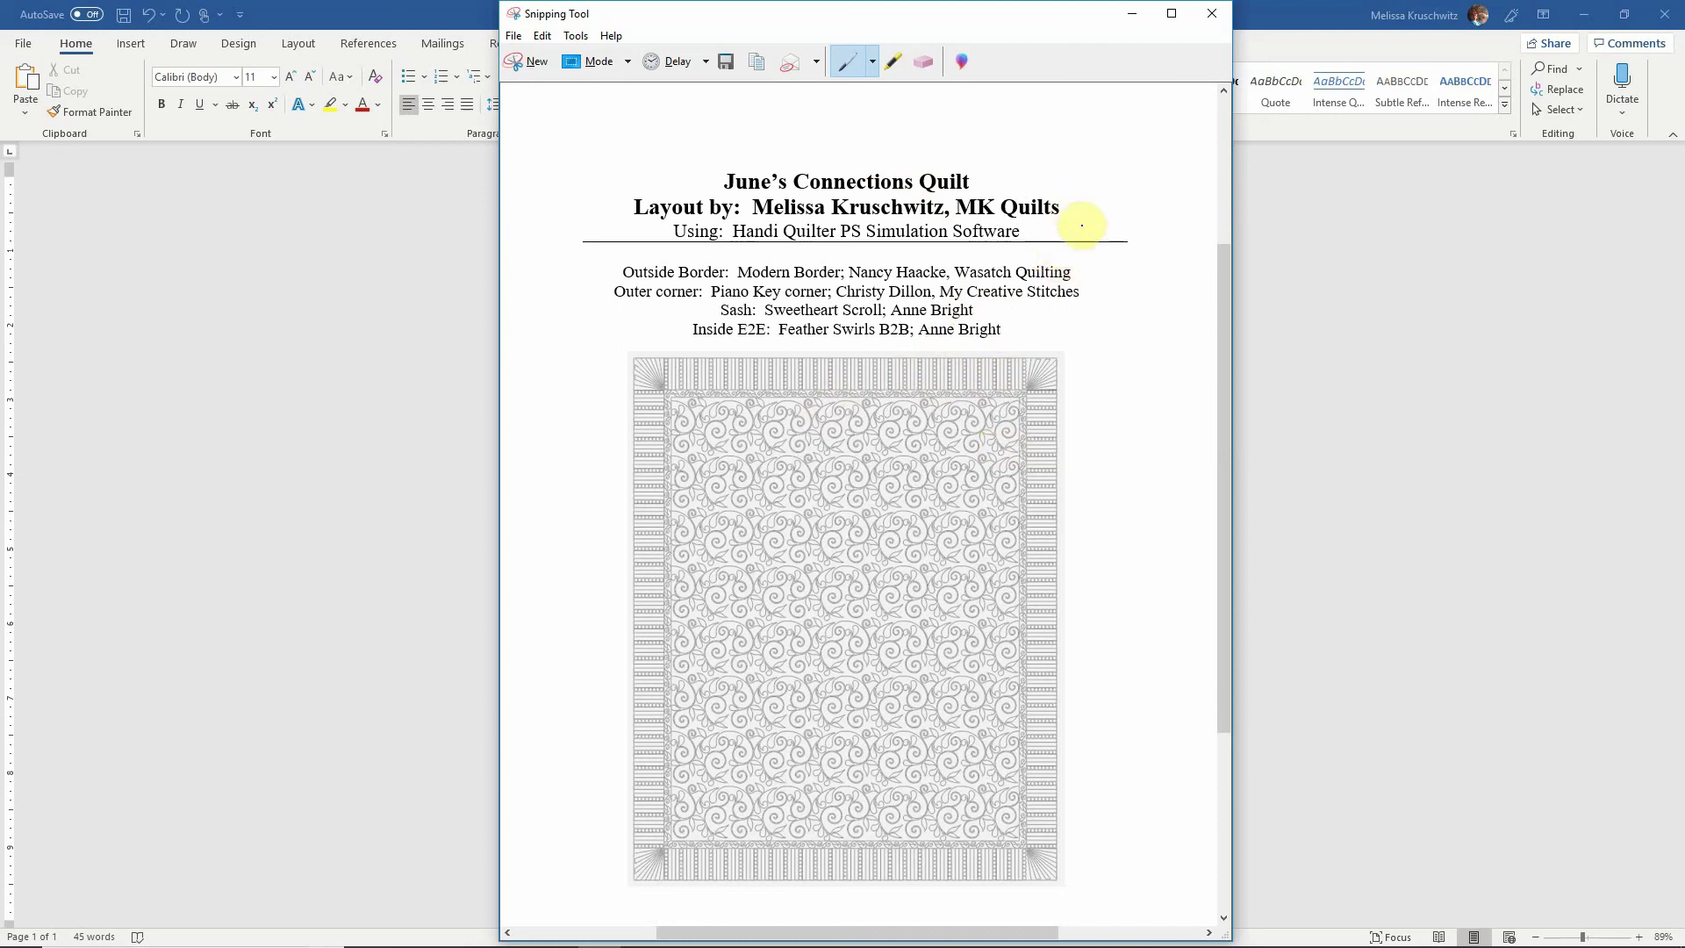
pyautogui.click(1128, 16)
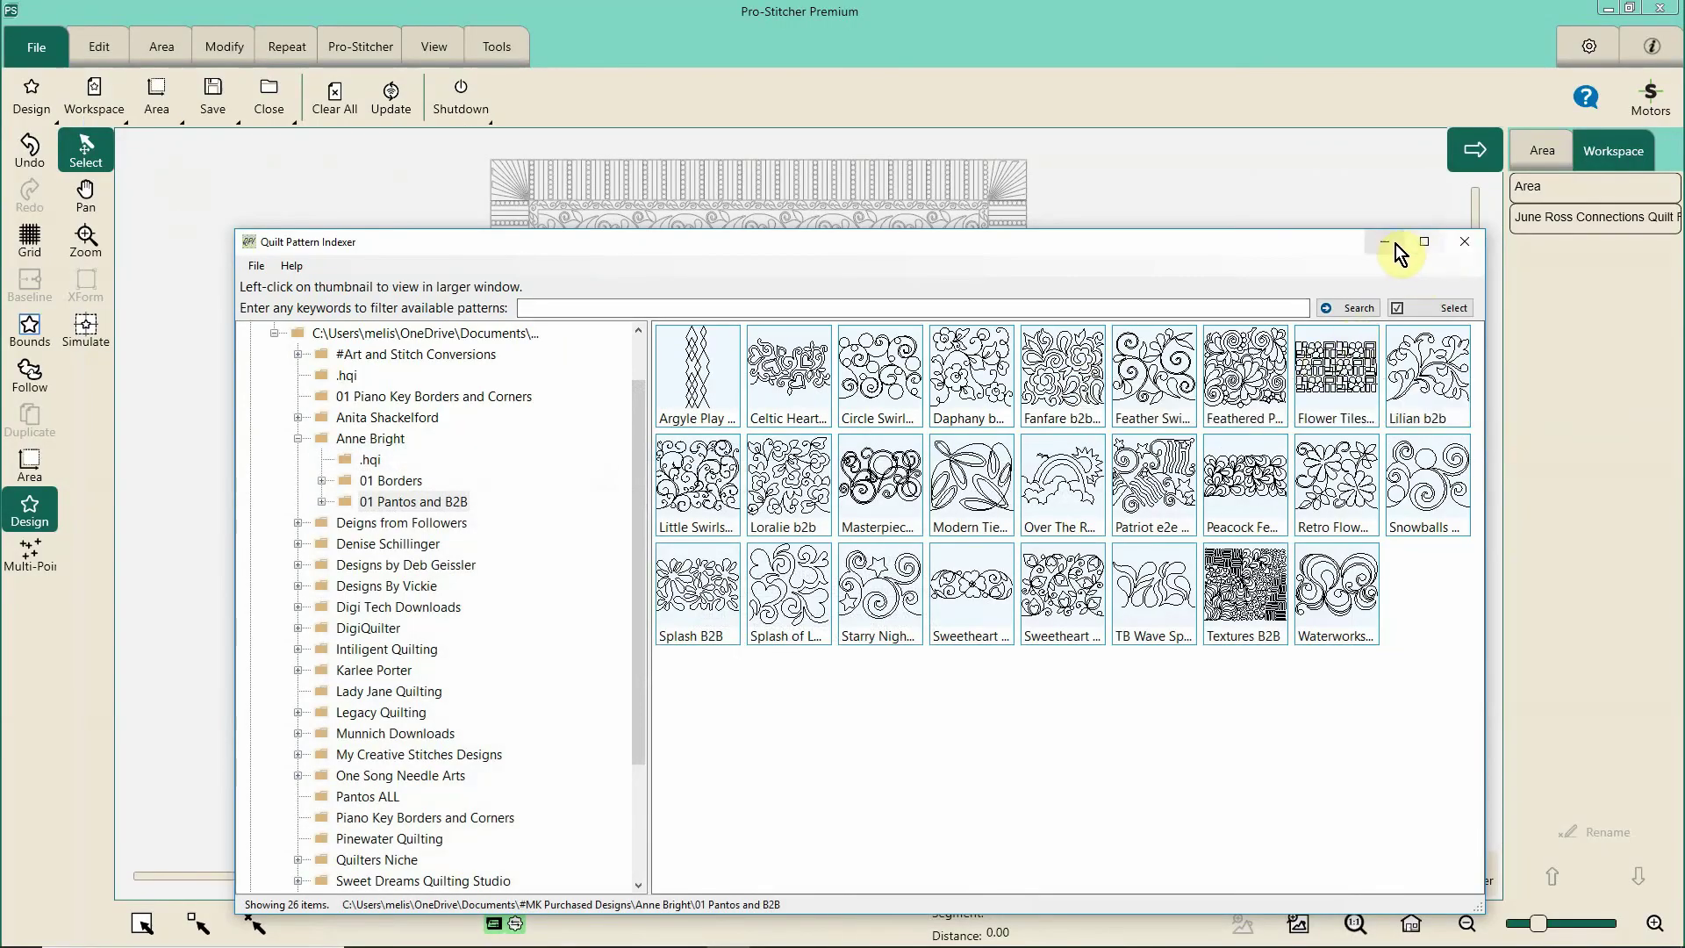
pyautogui.click(1393, 244)
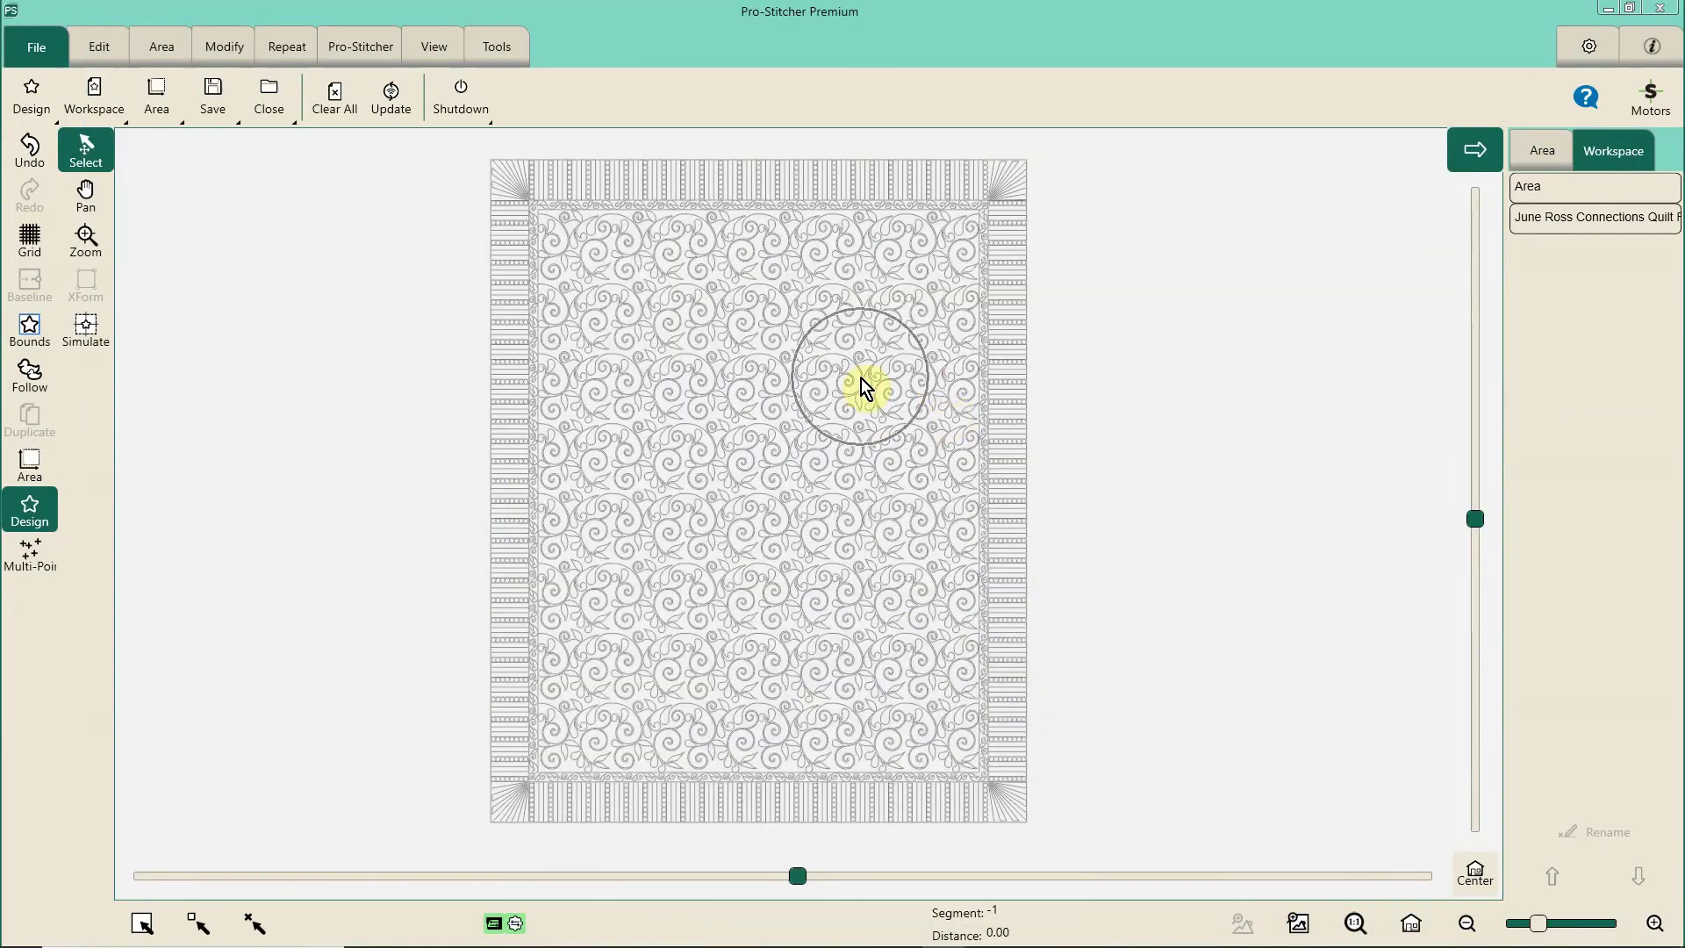